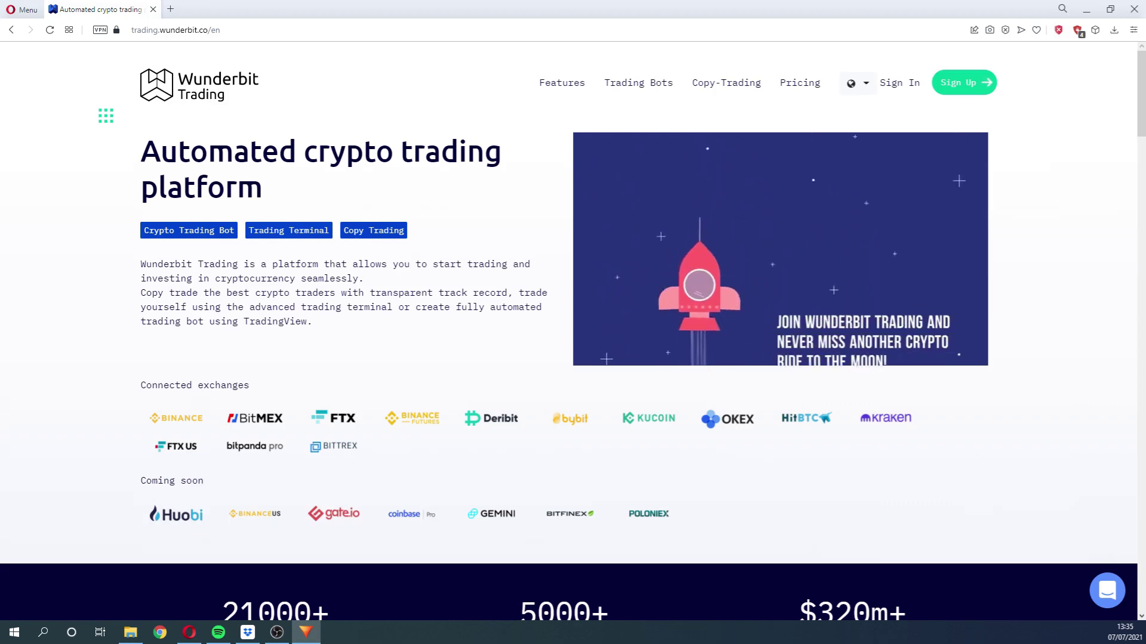
Step: Examine the Wunderbit Trading homepage, including its connected exchanges, platform features, media coverage and copy trading benefits
{"action": "scroll", "coordinate": [83, 427], "scroll_direction": "down", "scroll_amount": 1}
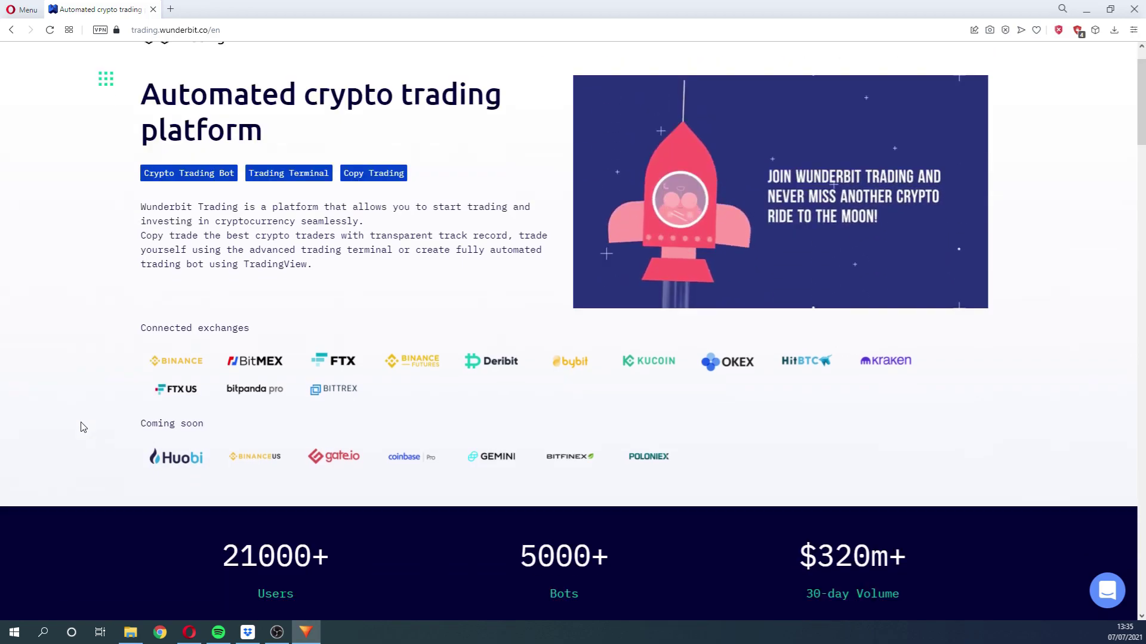
{"action": "scroll", "coordinate": [83, 427], "scroll_direction": "down", "scroll_amount": 3}
{"action": "scroll", "coordinate": [83, 427], "scroll_direction": "down", "scroll_amount": 3}
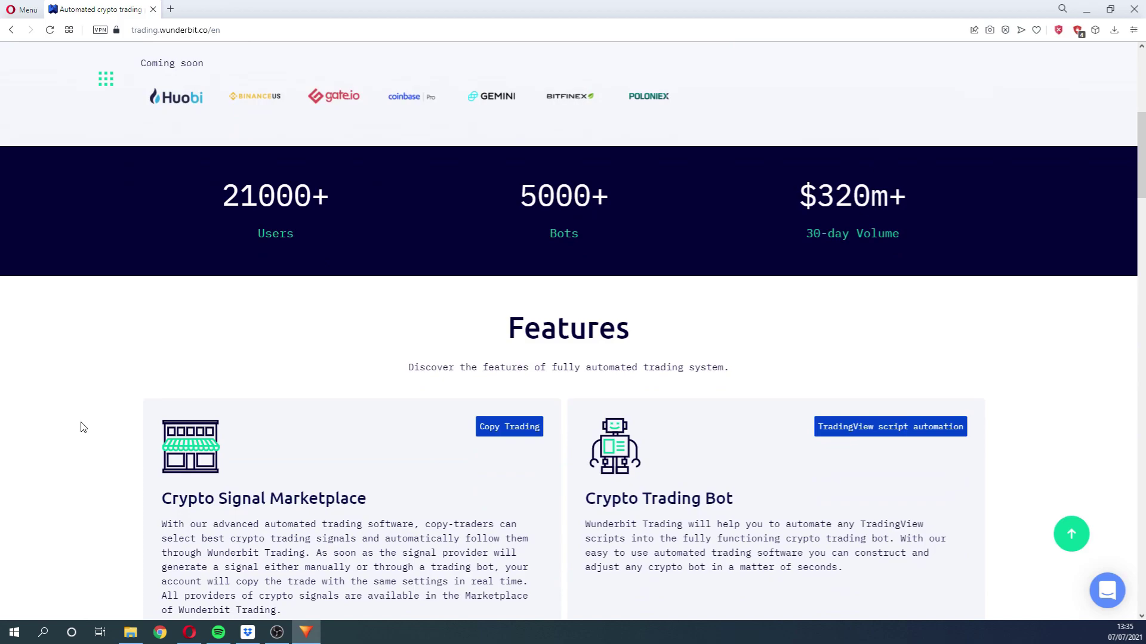
{"action": "scroll", "coordinate": [83, 427], "scroll_direction": "down", "scroll_amount": 4}
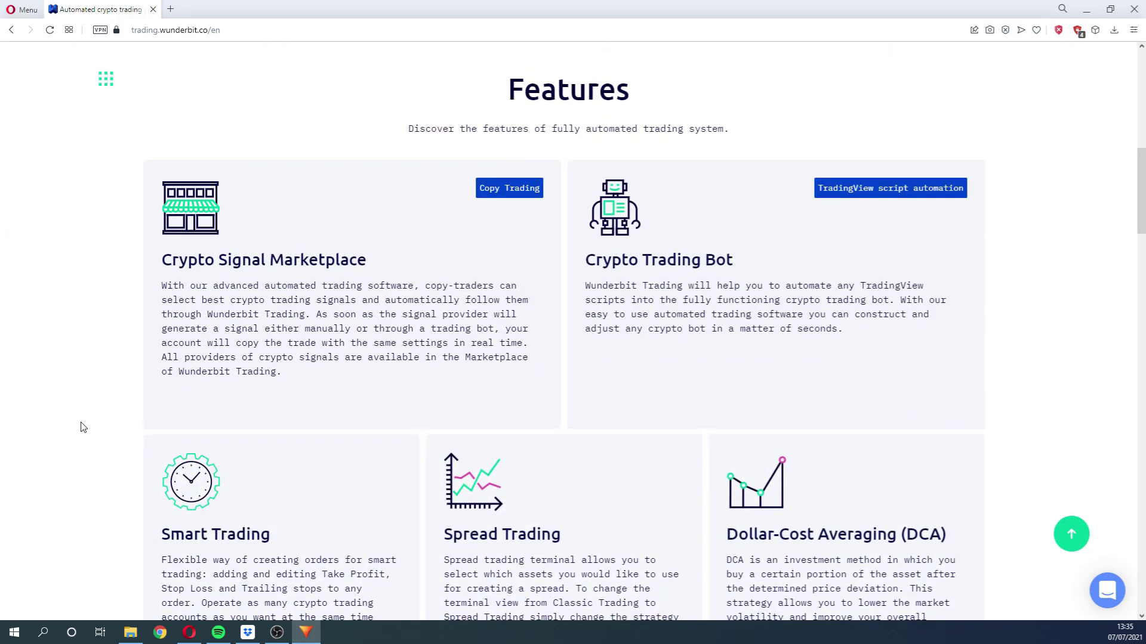
{"action": "scroll", "coordinate": [83, 427], "scroll_direction": "down", "scroll_amount": 5}
{"action": "scroll", "coordinate": [83, 427], "scroll_direction": "down", "scroll_amount": 5}
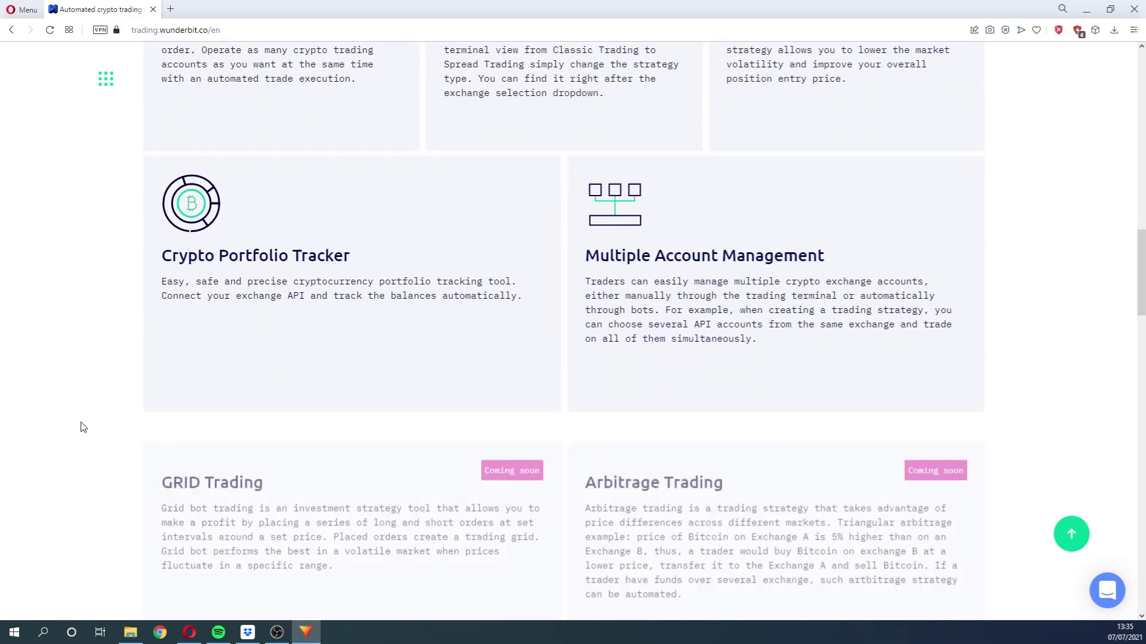
{"action": "scroll", "coordinate": [83, 427], "scroll_direction": "down", "scroll_amount": 7}
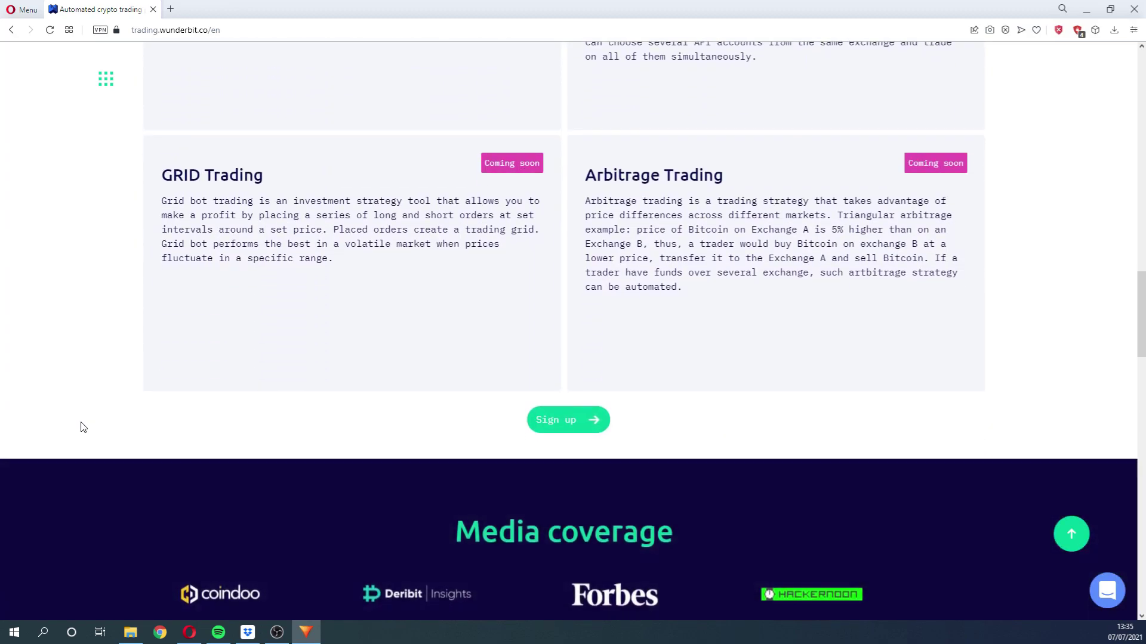
{"action": "scroll", "coordinate": [83, 428], "scroll_direction": "down", "scroll_amount": 4}
{"action": "scroll", "coordinate": [83, 427], "scroll_direction": "down", "scroll_amount": 4}
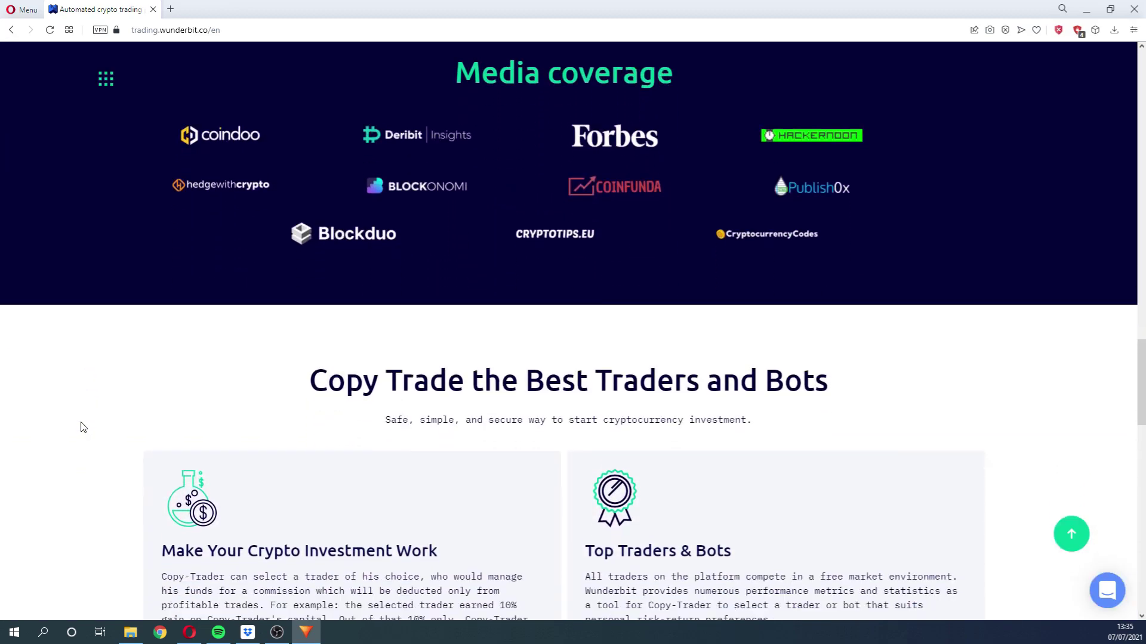
{"action": "scroll", "coordinate": [83, 427], "scroll_direction": "down", "scroll_amount": 2}
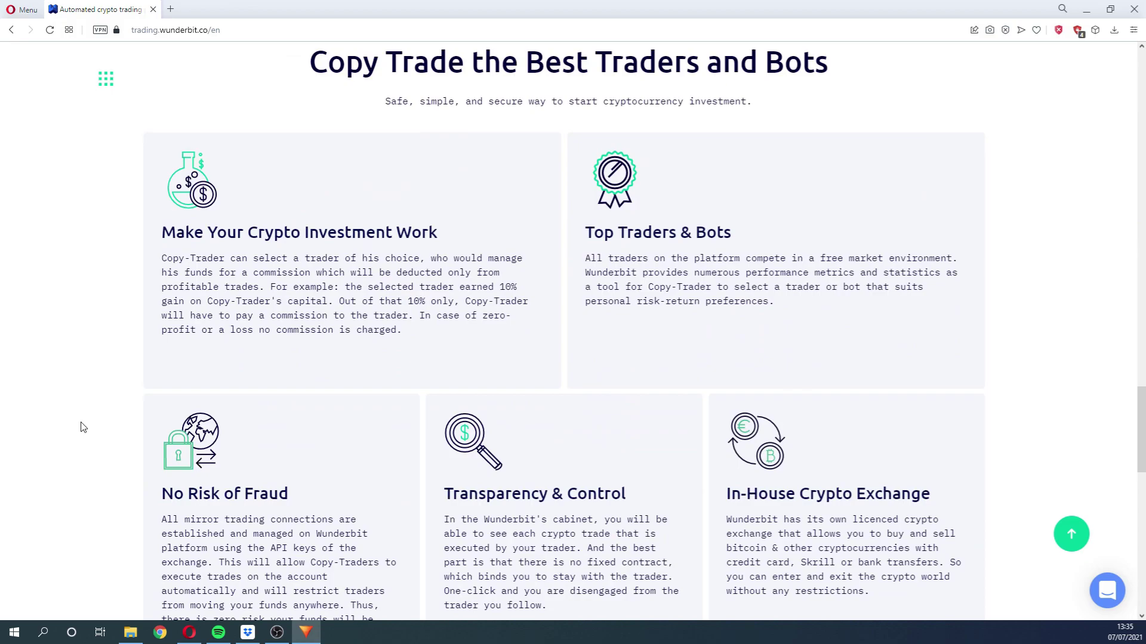
{"action": "scroll", "coordinate": [82, 428], "scroll_direction": "down", "scroll_amount": 4}
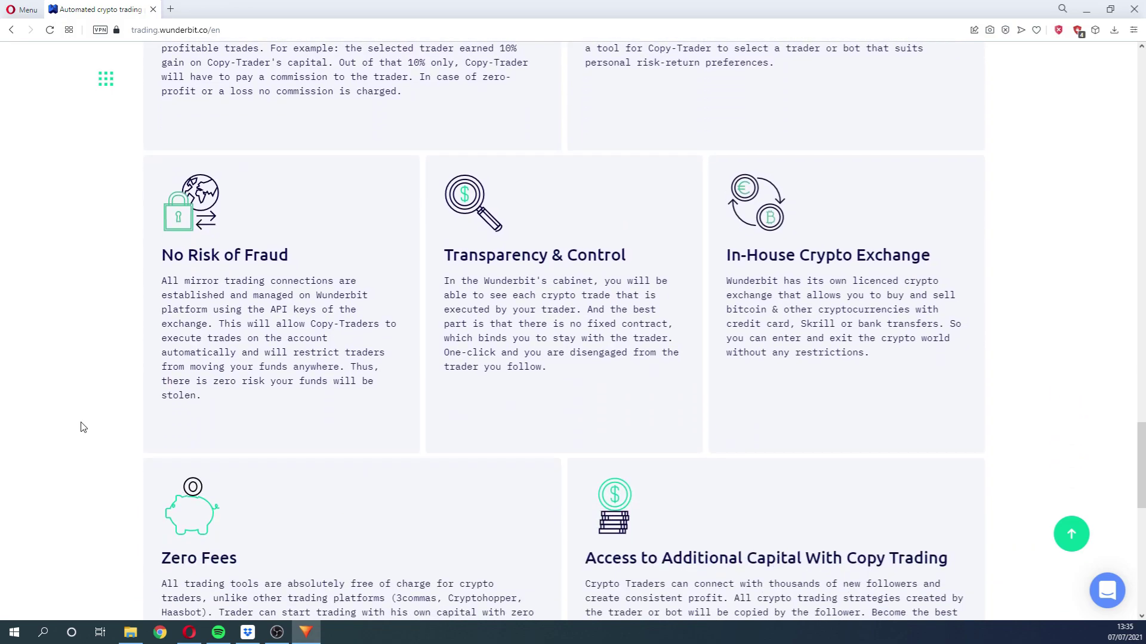
{"action": "scroll", "coordinate": [83, 427], "scroll_direction": "down", "scroll_amount": 3}
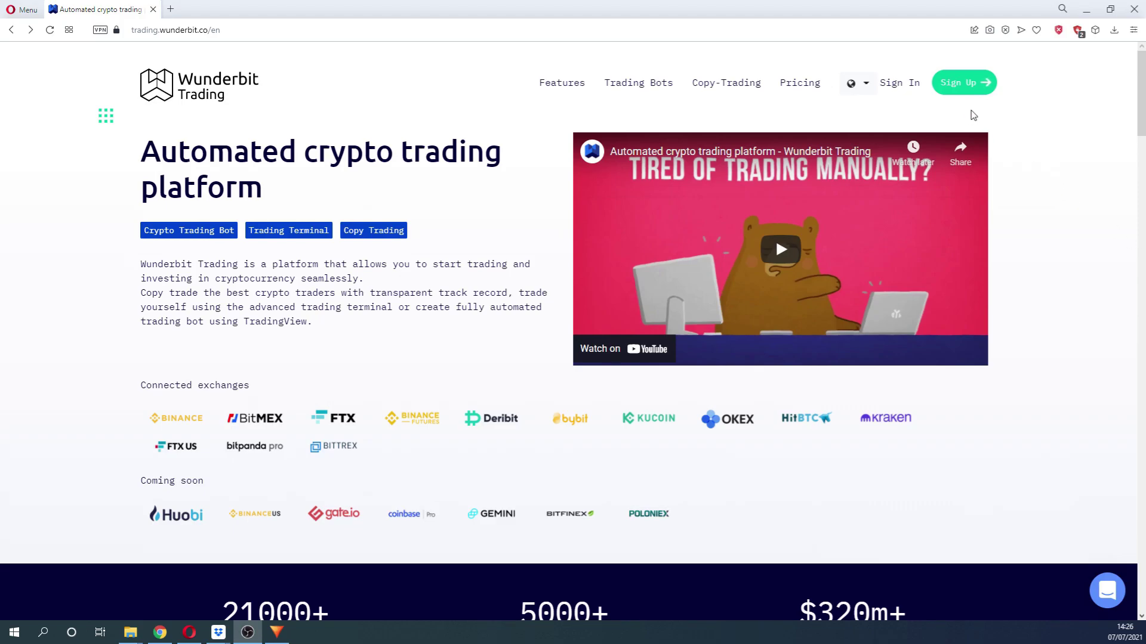
Step: Open the sign-up form and fill in the name Wunderbit and the account's e-mail address
{"action": "left_click", "coordinate": [959, 85]}
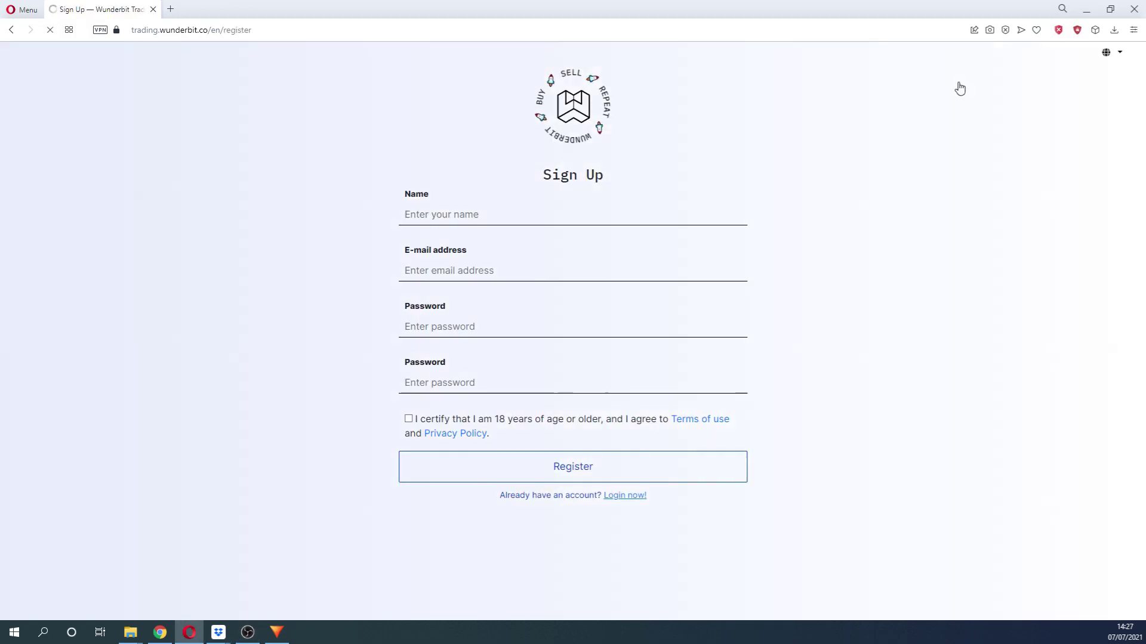
{"action": "left_click", "coordinate": [454, 215]}
{"action": "type", "text": "Wunderbit"}
{"action": "key", "text": "Tab"}
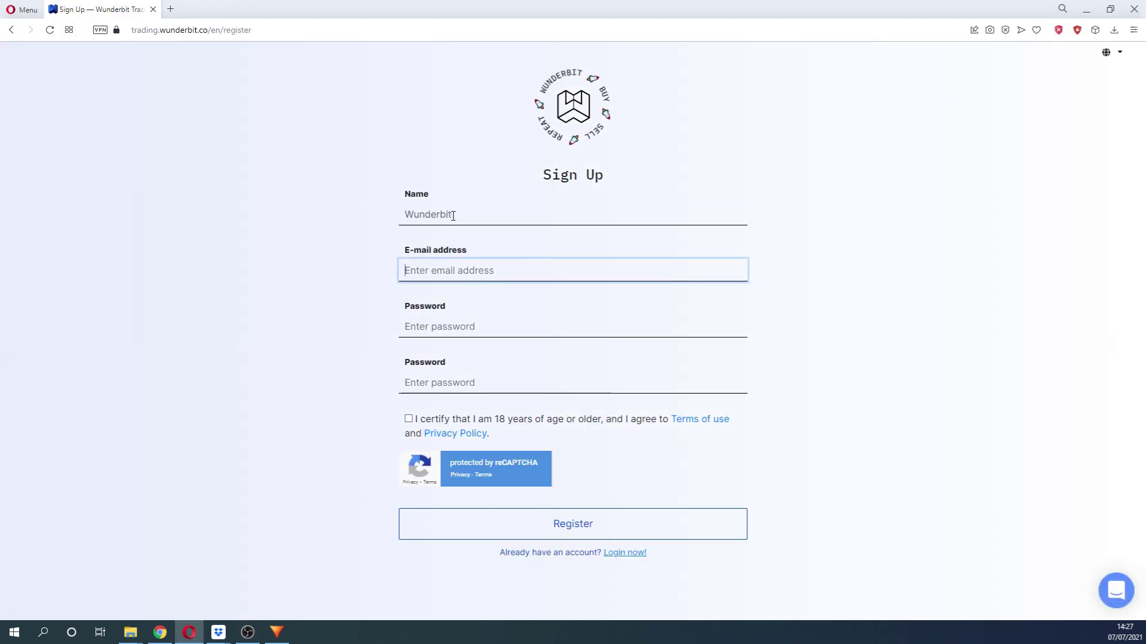
{"action": "key", "text": "ctrl+v"}
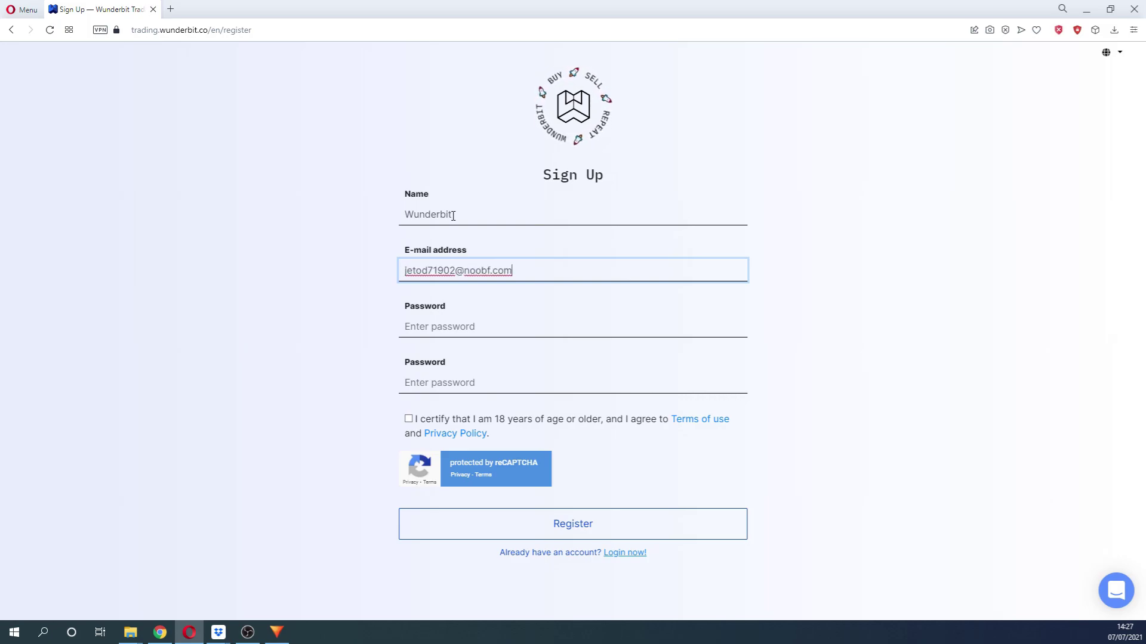
Step: Enter and repeat the account password, accept the age and terms statement, and register the account
{"action": "left_click", "coordinate": [430, 324]}
{"action": "type", "text": "•••••••••"}
{"action": "key", "text": "Tab"}
{"action": "type", "text": "••"}
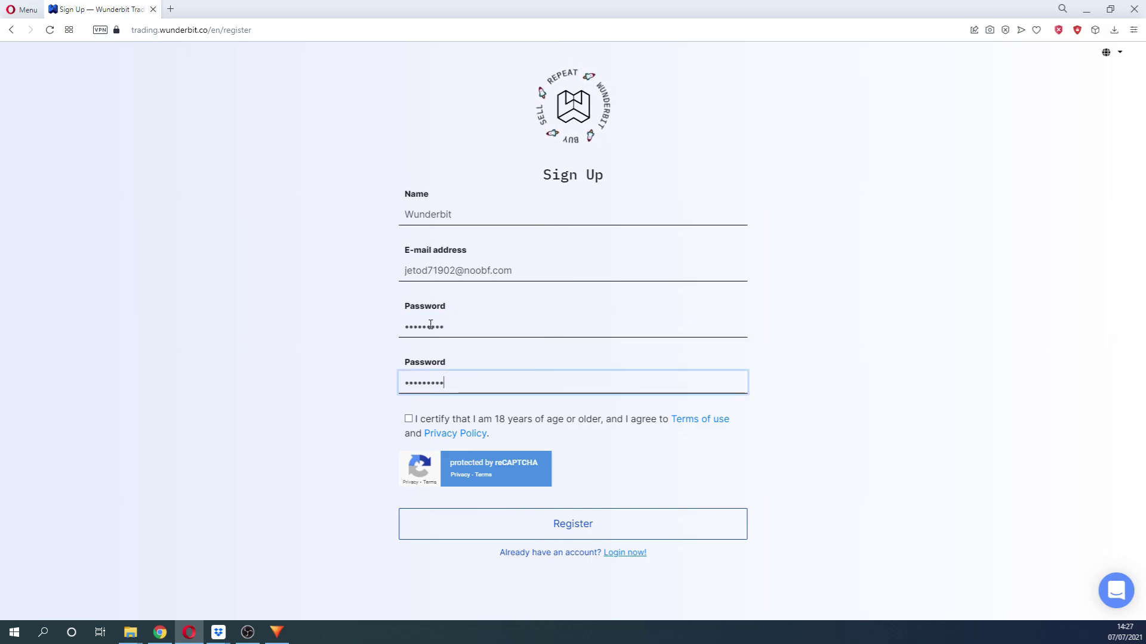
{"action": "left_click", "coordinate": [409, 418]}
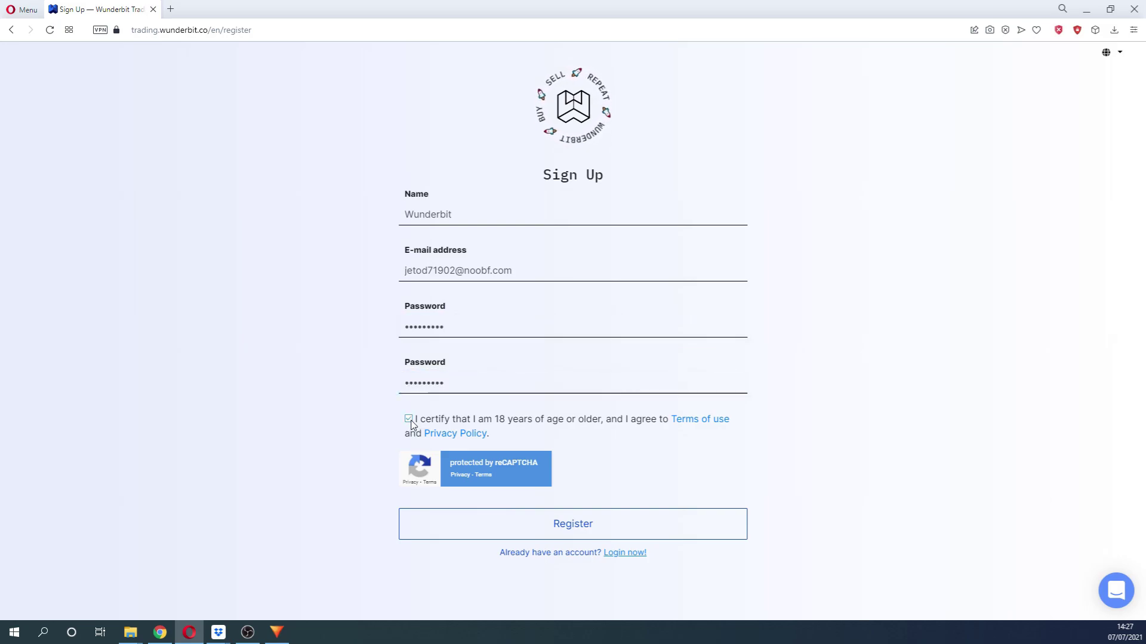
{"action": "left_click", "coordinate": [588, 533]}
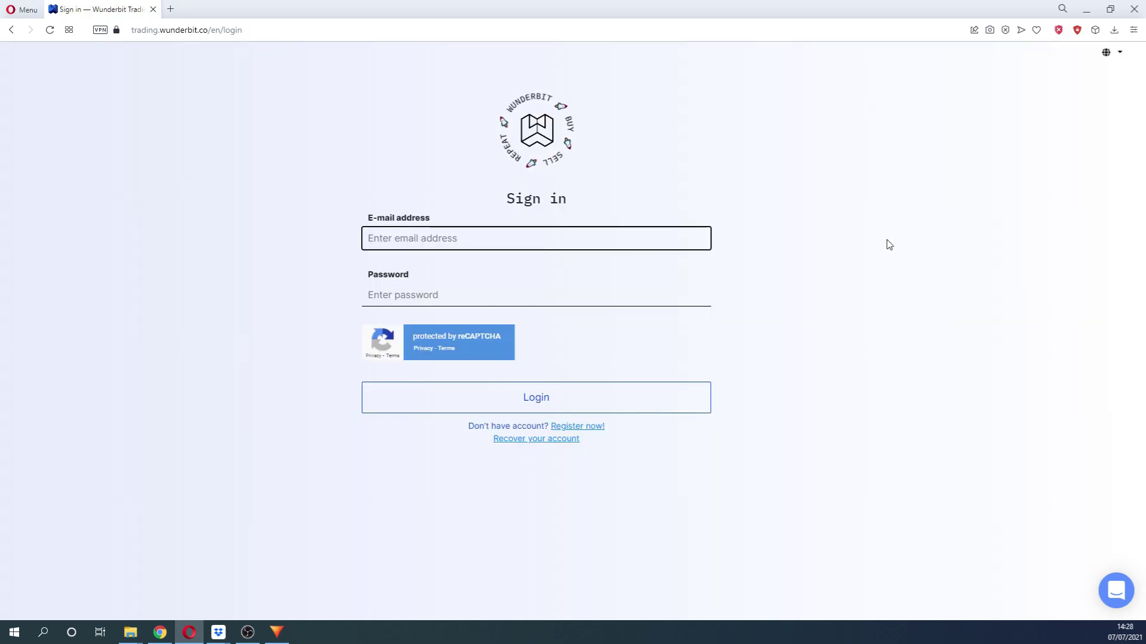
Step: Sign in with the account's e-mail address and password, and dismiss the Pro plan notice
{"action": "key", "text": "ctrl+v"}
{"action": "left_click", "coordinate": [491, 295]}
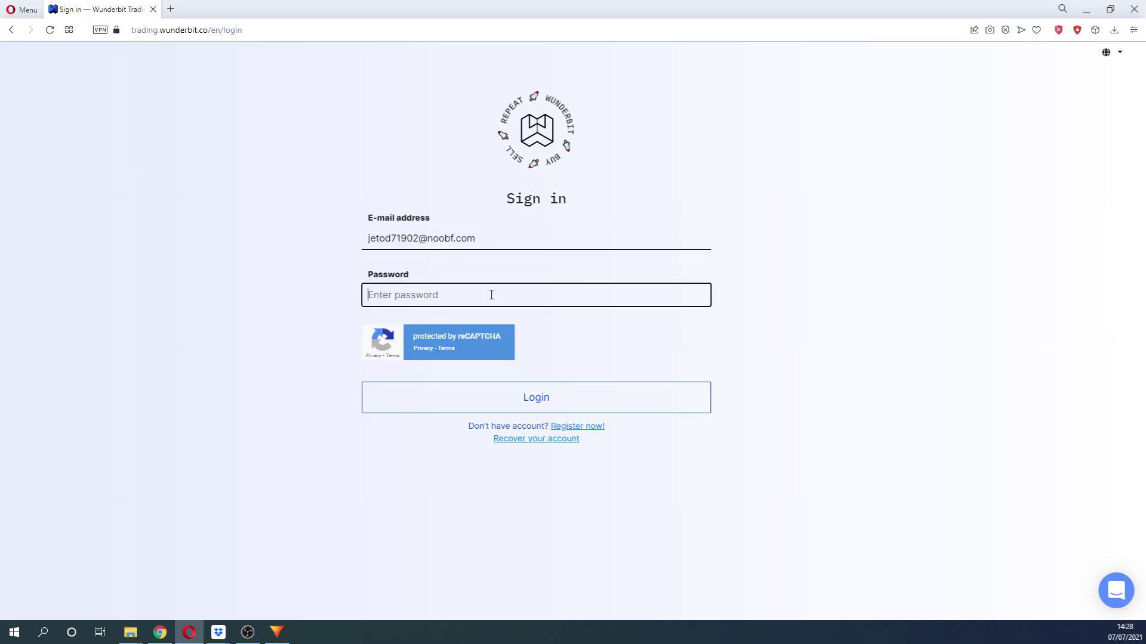
{"action": "type", "text": "•••••••••"}
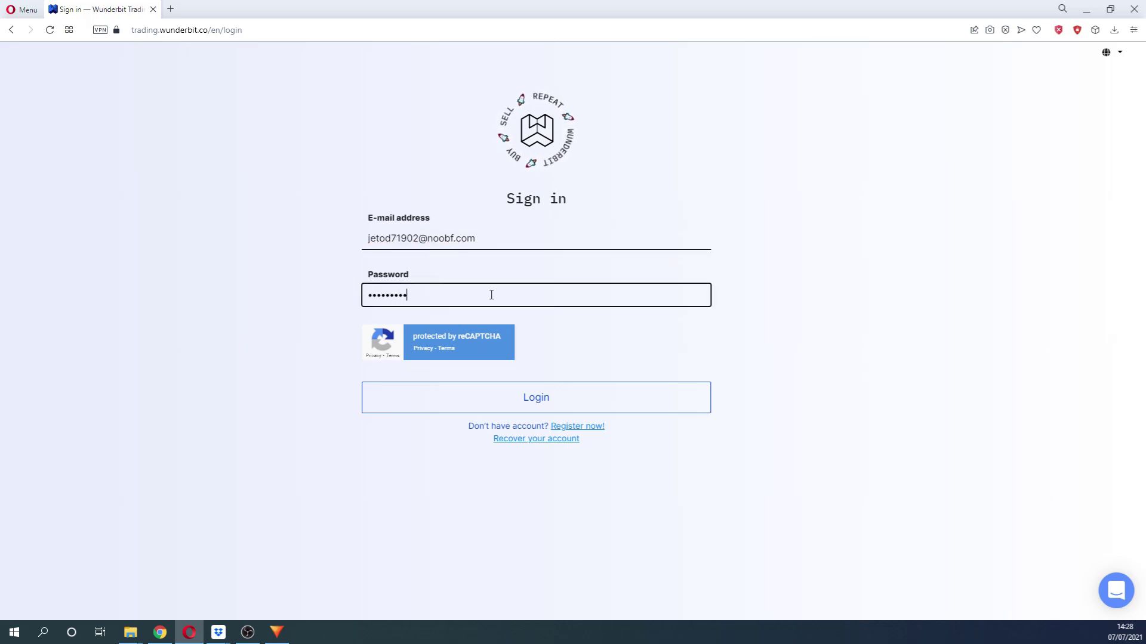
{"action": "left_click", "coordinate": [586, 397]}
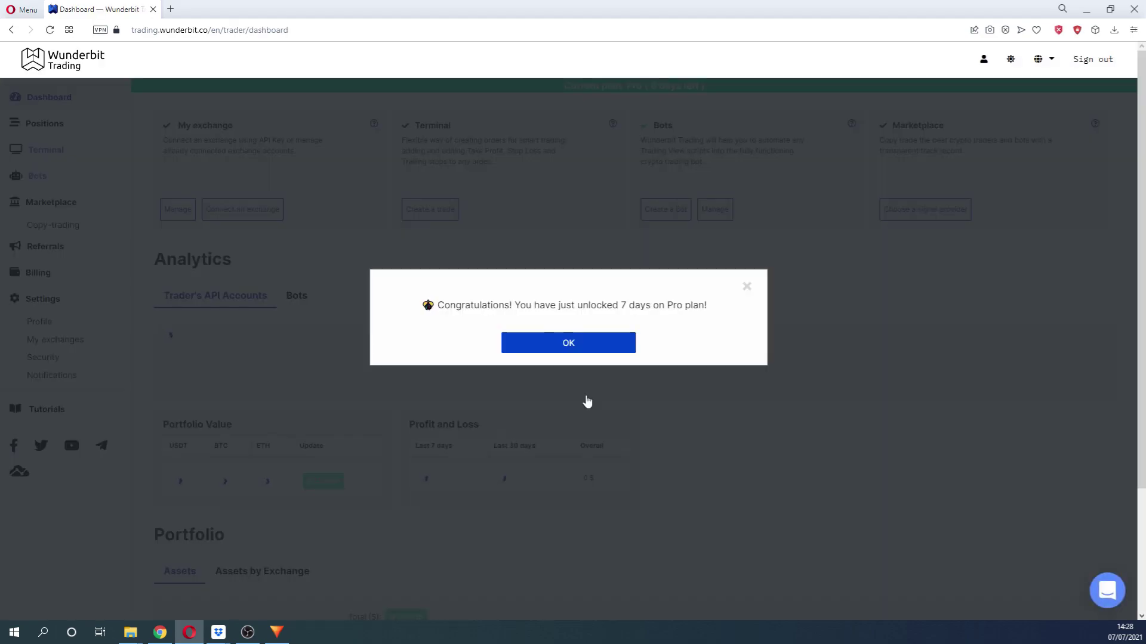
{"action": "left_click", "coordinate": [586, 402]}
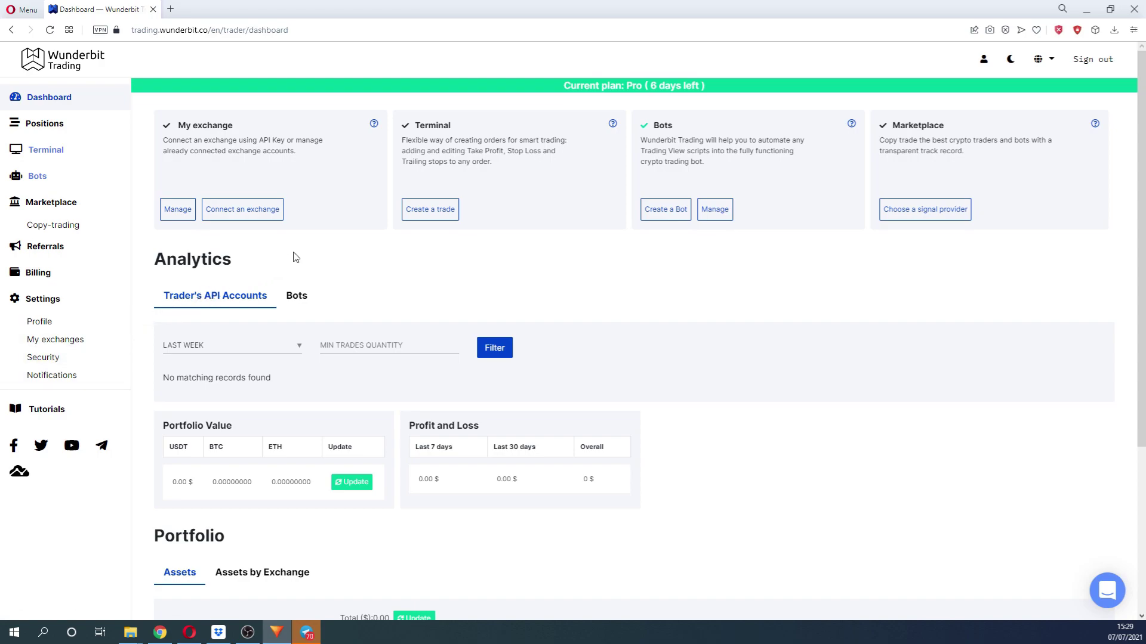
Step: Start connecting an exchange, choosing BINANCE-FUTURES and naming the trader account Wunderbit
{"action": "left_click", "coordinate": [264, 213]}
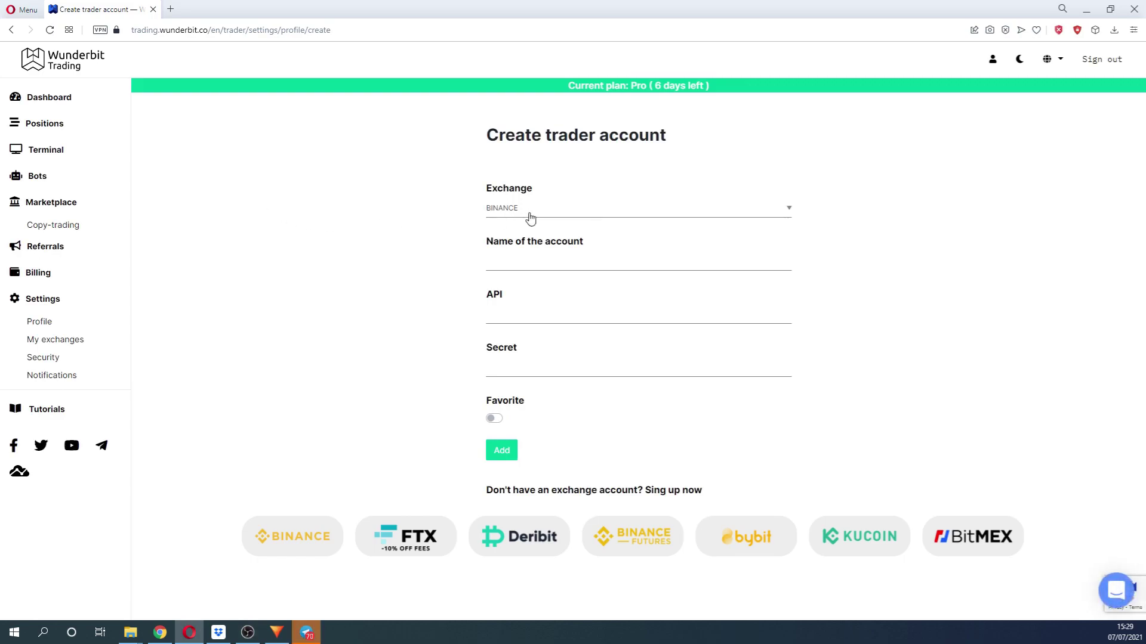
{"action": "left_click", "coordinate": [533, 218]}
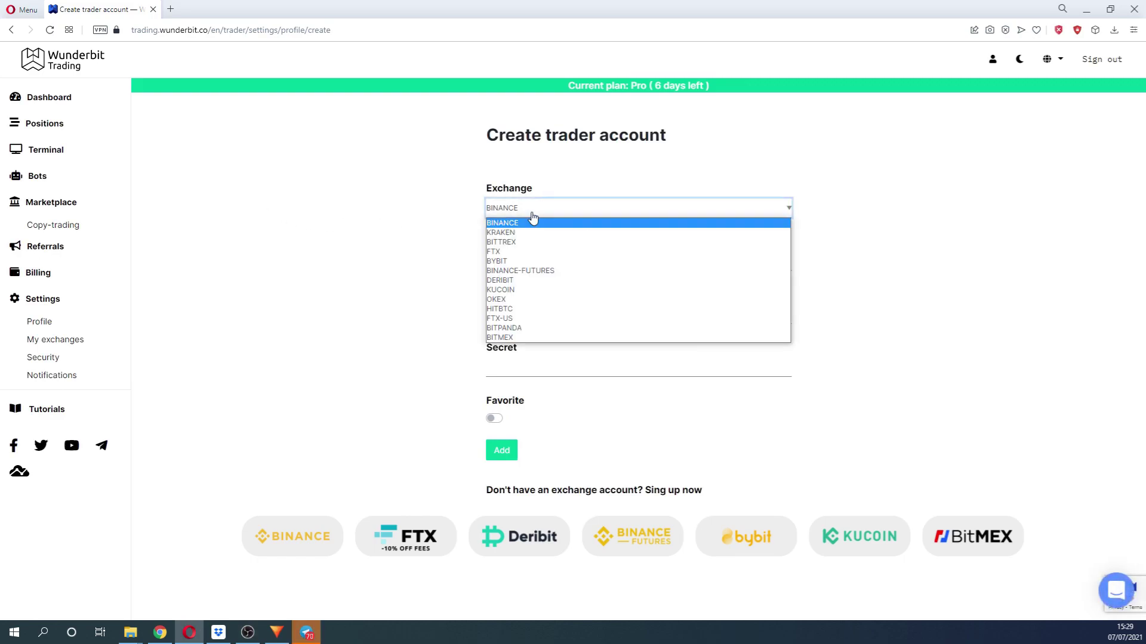
{"action": "left_click", "coordinate": [532, 272]}
{"action": "left_click", "coordinate": [531, 264]}
{"action": "type", "text": "Wunderbit"}
{"action": "key", "text": "Tab"}
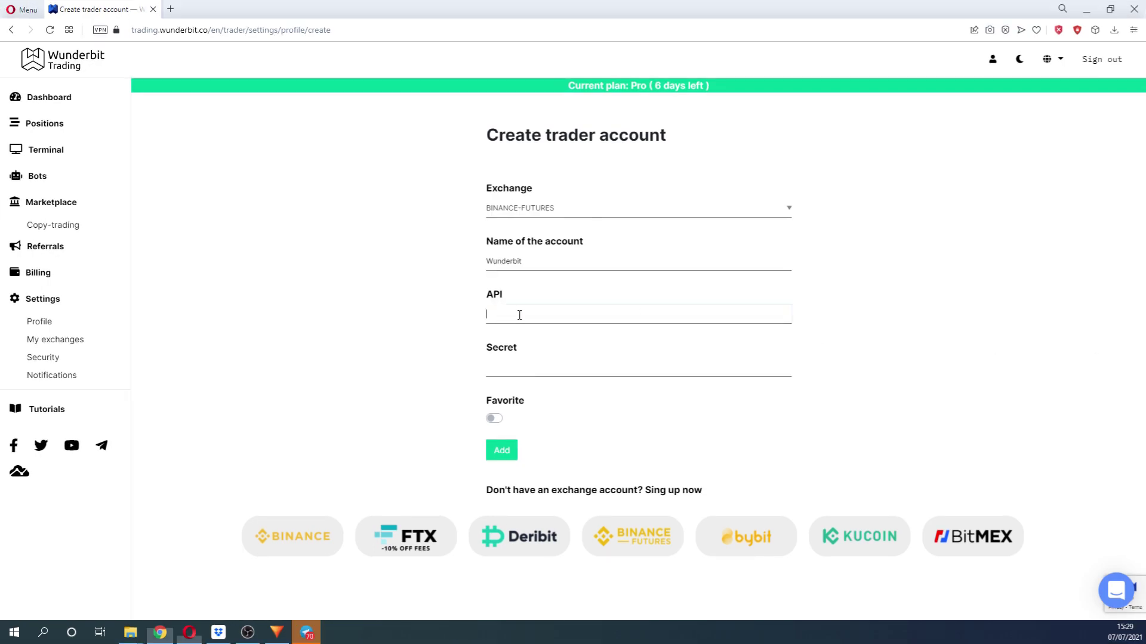
Step: Paste the exchange API key and API secret into the trader account form and add the account
{"action": "key", "text": "ctrl+v"}
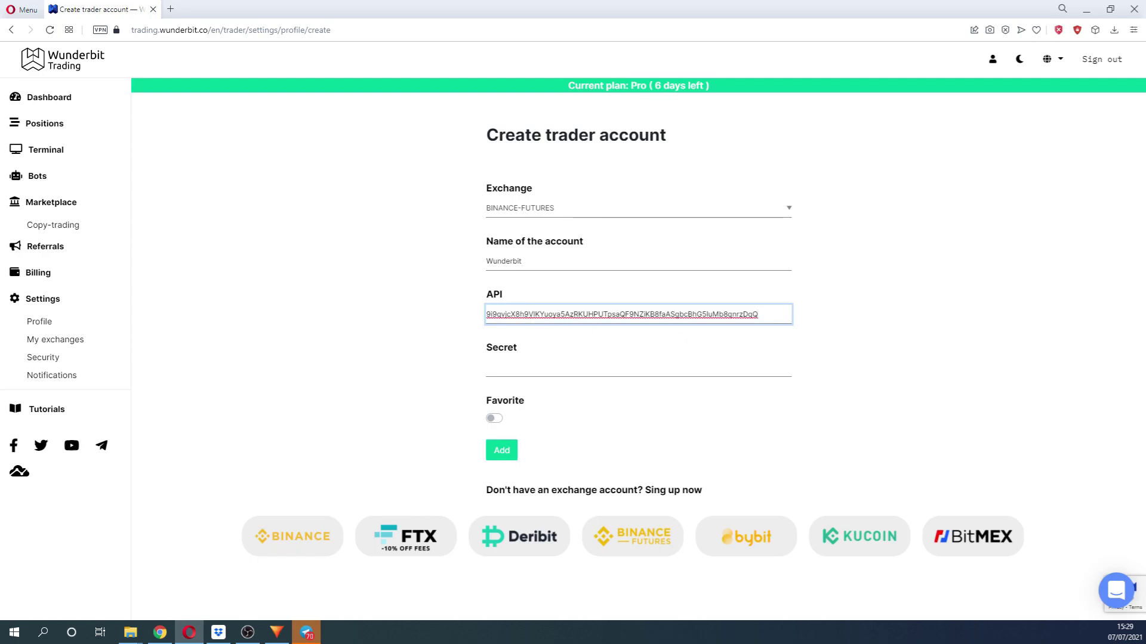
{"action": "key", "text": "alt+Tab"}
{"action": "left_click", "coordinate": [514, 365]}
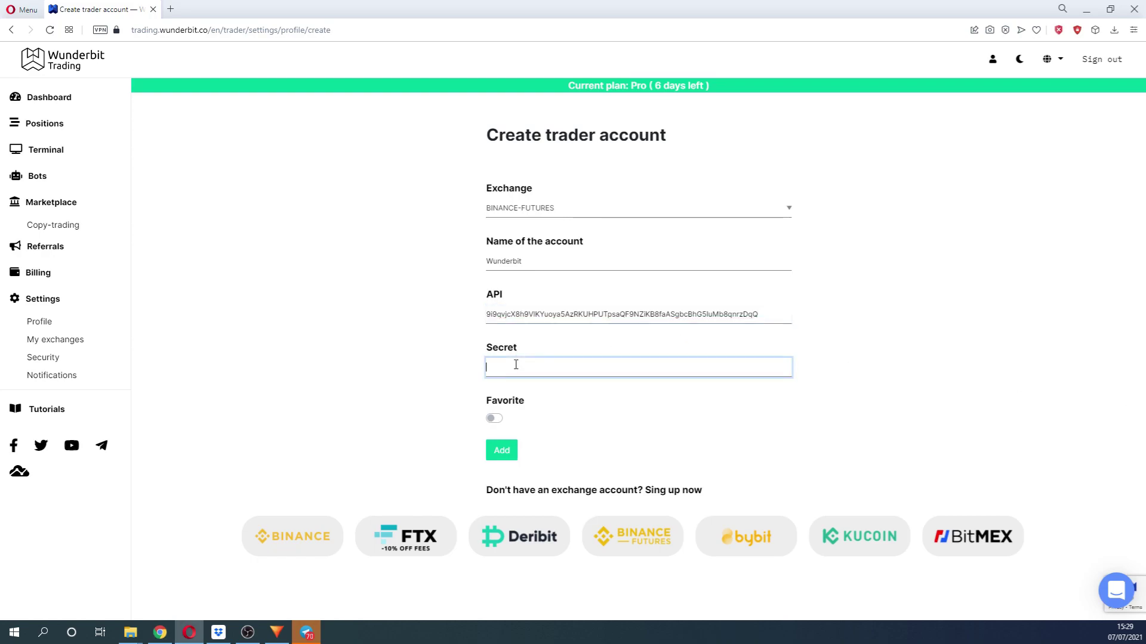
{"action": "key", "text": "ctrl+v"}
{"action": "left_click", "coordinate": [543, 408]}
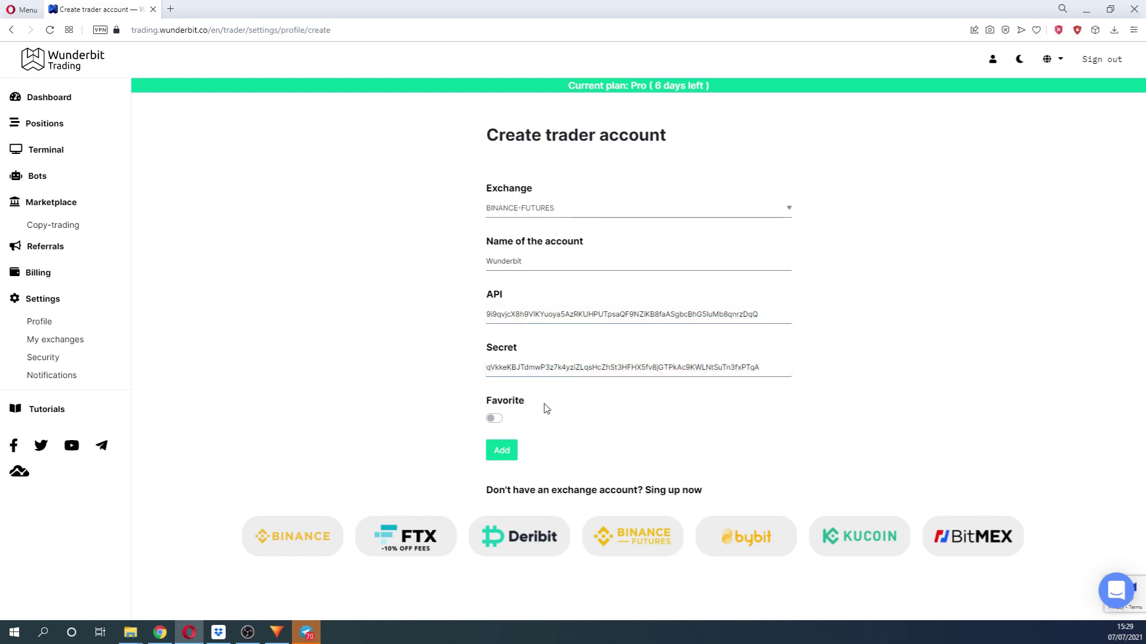
{"action": "left_click", "coordinate": [501, 451]}
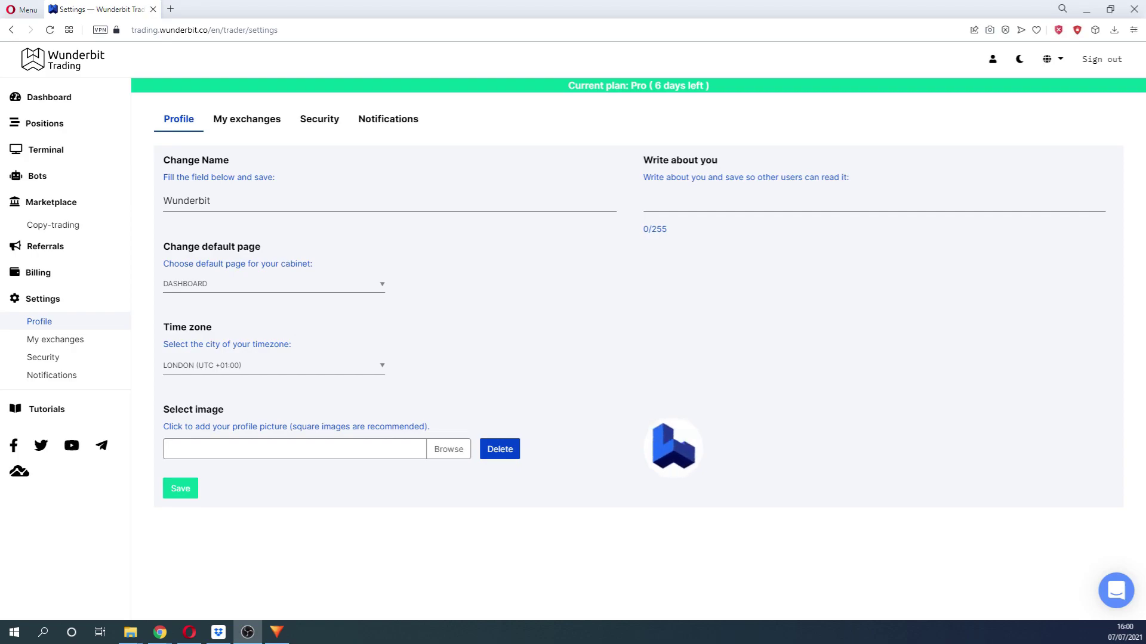
Step: Change the profile name in the settings to "Wunderbit Test"
{"action": "left_click", "coordinate": [408, 204]}
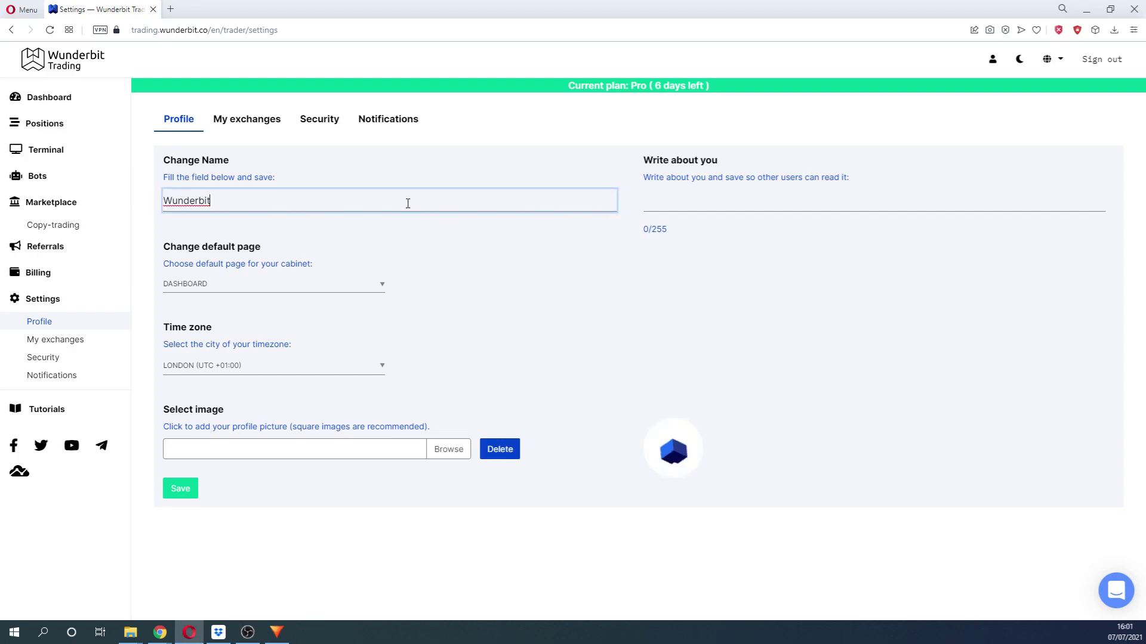
{"action": "left_click_drag", "start_coordinate": [246, 198], "coordinate": [143, 201]}
{"action": "key", "text": "BackSpace"}
{"action": "type", "text": "Wunderbit Test"}
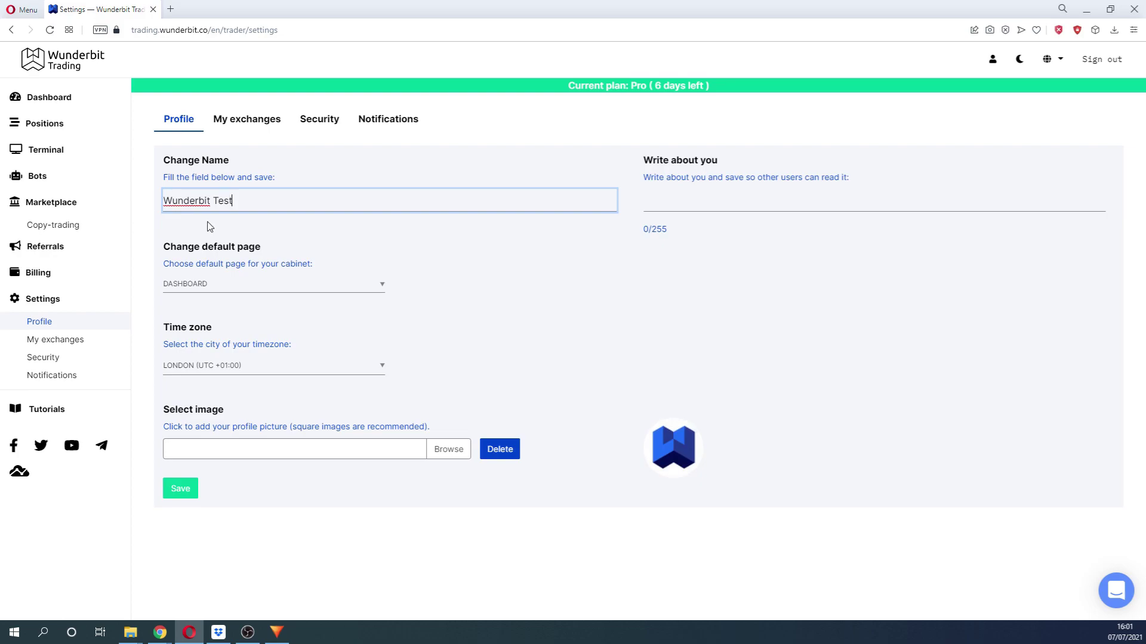
Step: Set the cabinet's default page to Positions and return it to Dashboard
{"action": "left_click", "coordinate": [241, 287]}
{"action": "left_click", "coordinate": [223, 306]}
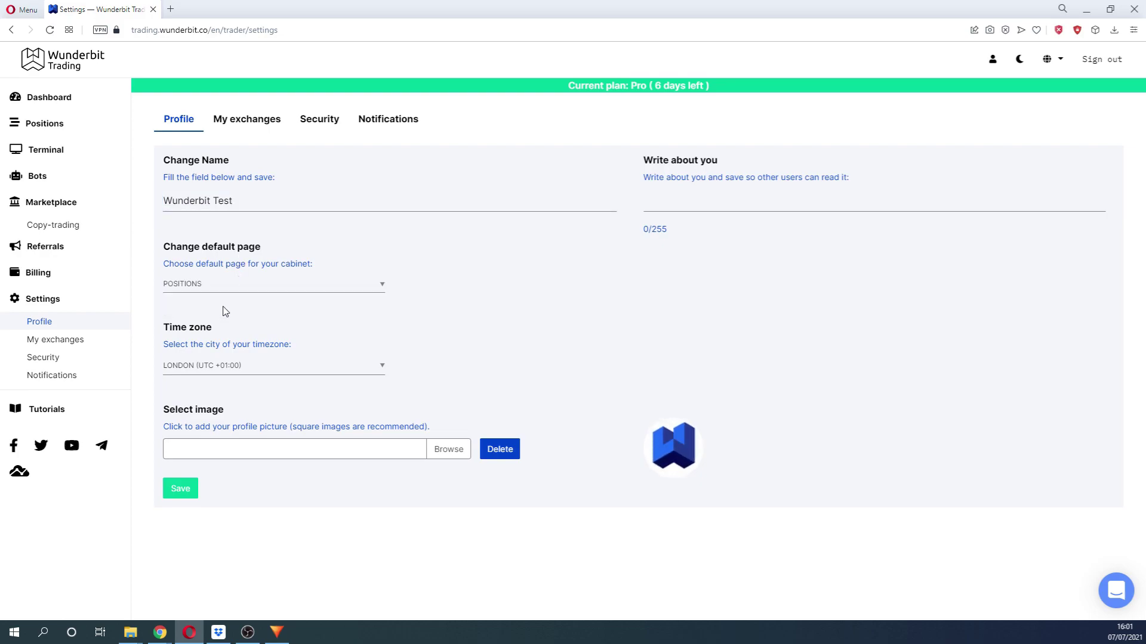
{"action": "left_click", "coordinate": [218, 287]}
{"action": "left_click", "coordinate": [213, 296]}
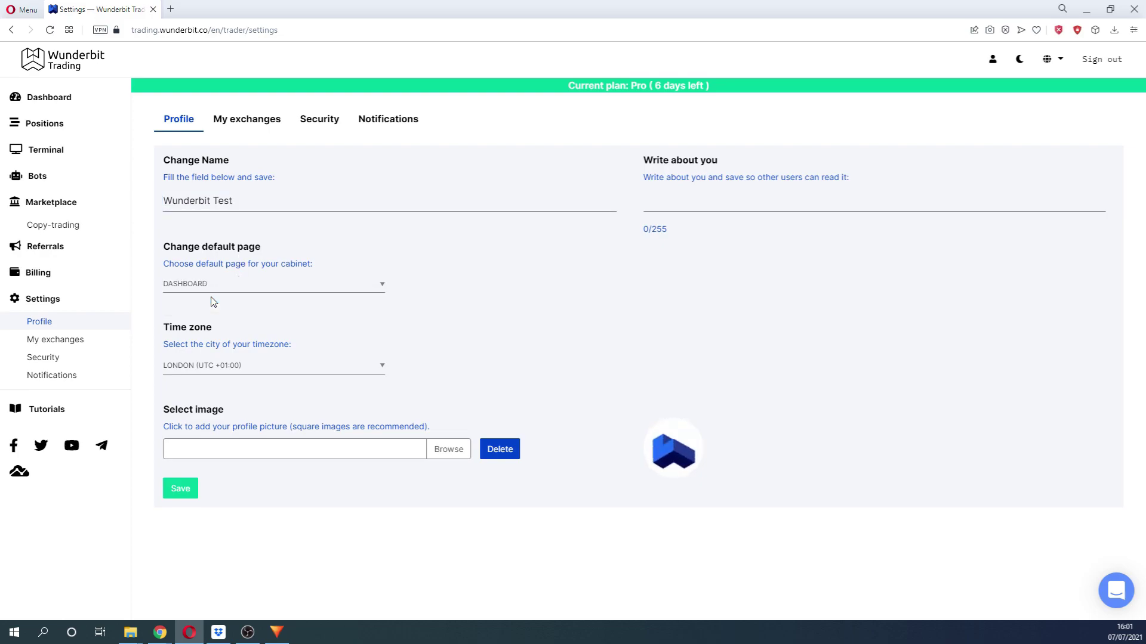
Step: Look through the cities available for the profile's time zone without choosing a different one
{"action": "left_click", "coordinate": [259, 364]}
{"action": "scroll", "coordinate": [281, 411], "scroll_direction": "down", "scroll_amount": 5}
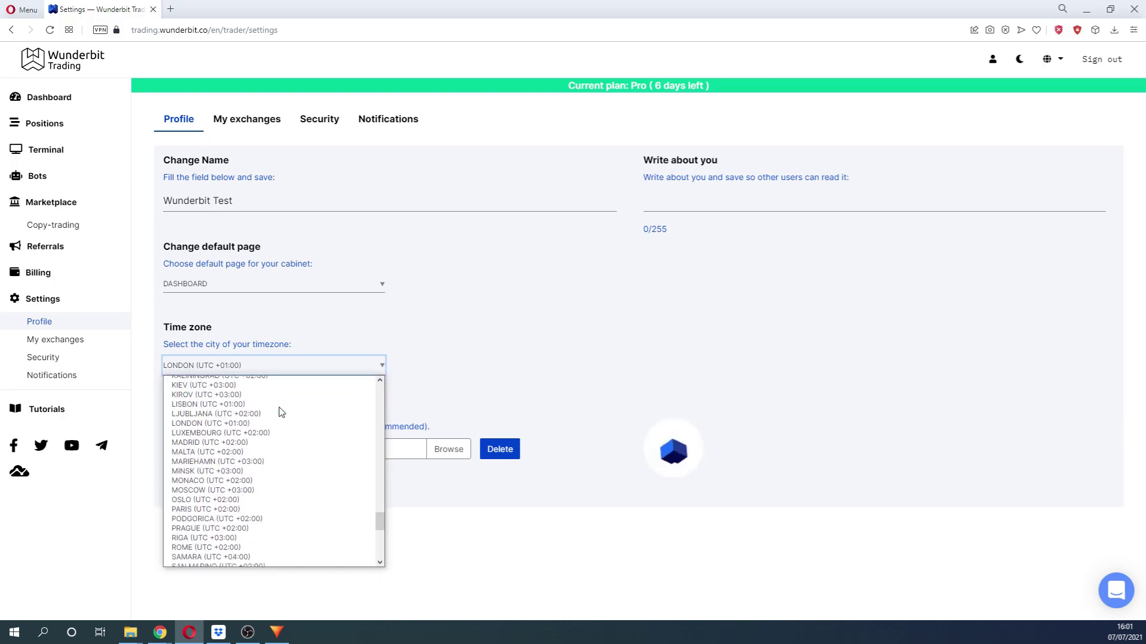
{"action": "scroll", "coordinate": [281, 412], "scroll_direction": "up", "scroll_amount": 10}
{"action": "left_click", "coordinate": [282, 417]}
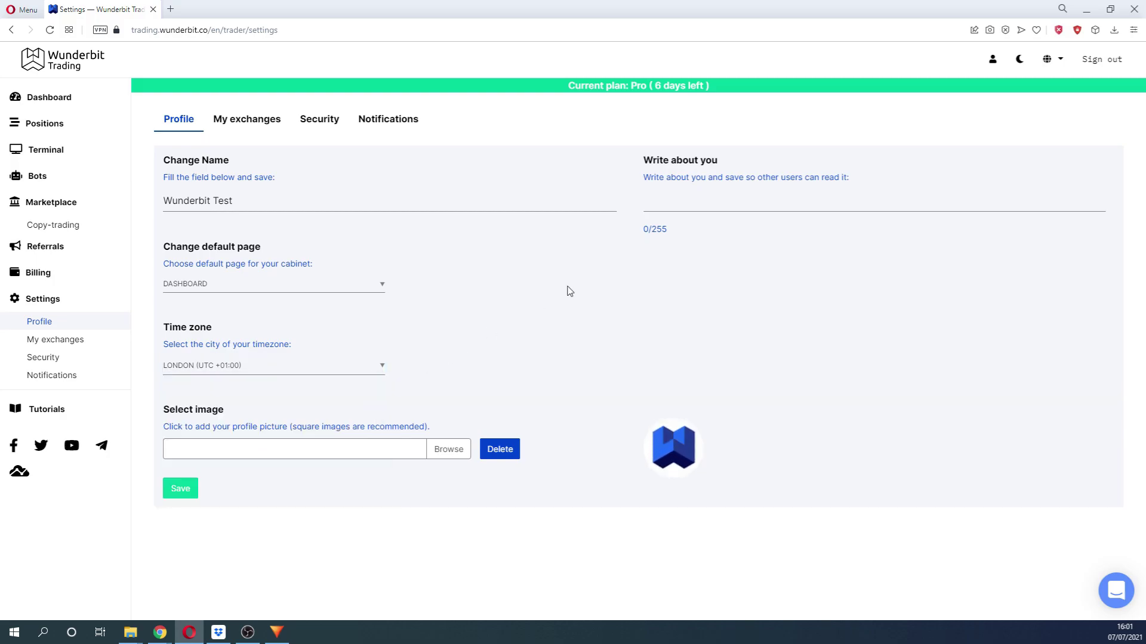
Step: Fill in the profile's self-description with "Buy Sell Repeat (c) Wunderbit"
{"action": "left_click", "coordinate": [689, 203]}
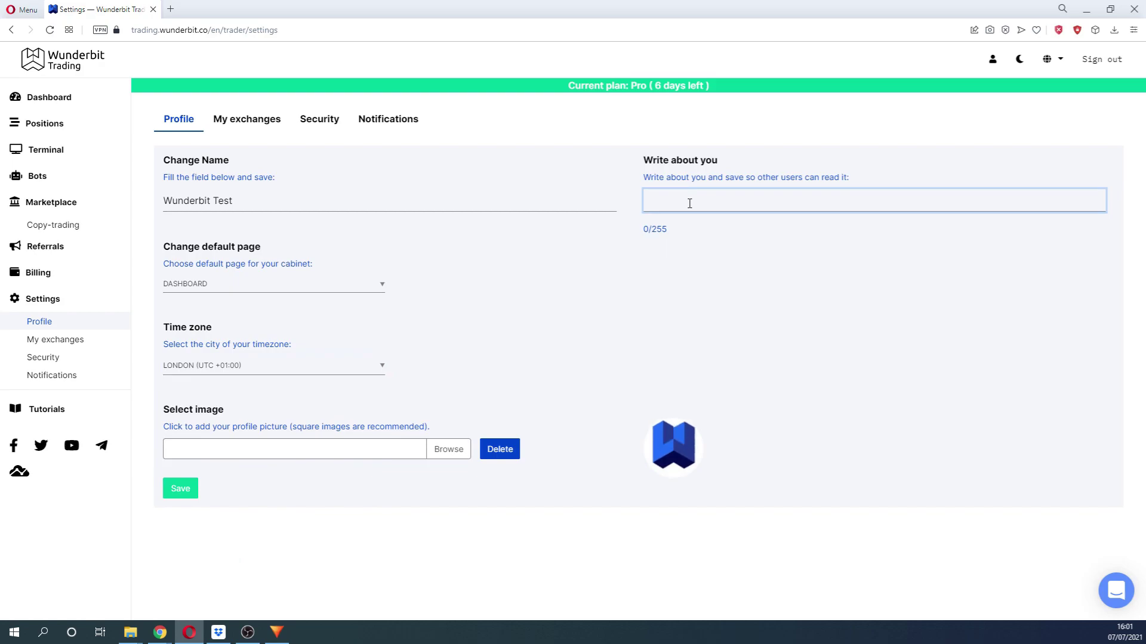
{"action": "type", "text": "Buy Sell R"}
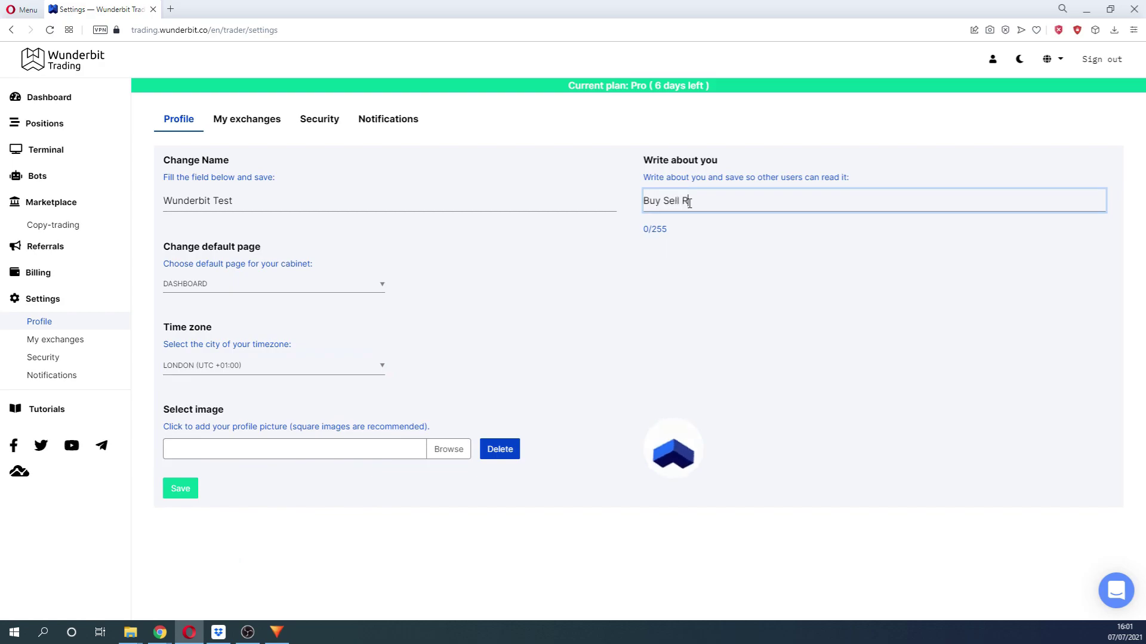
{"action": "type", "text": "epeat (c) Wunderbit"}
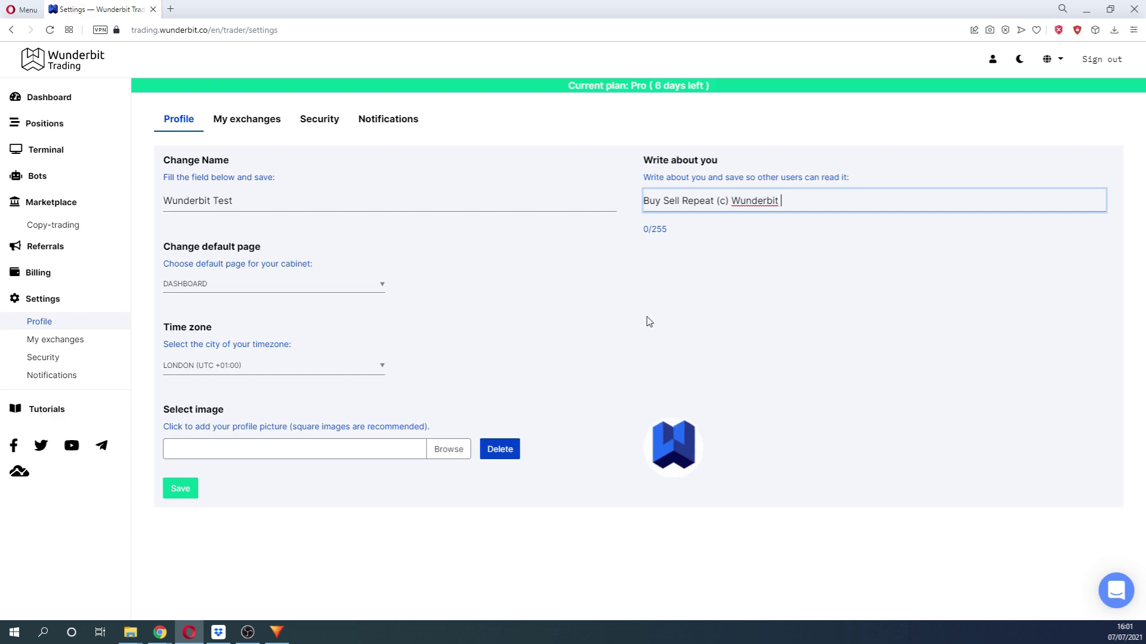
Step: Refresh the Binance Futures account's balance in the exchange settings and bring up the 2FA setup in the security settings
{"action": "left_click", "coordinate": [249, 121]}
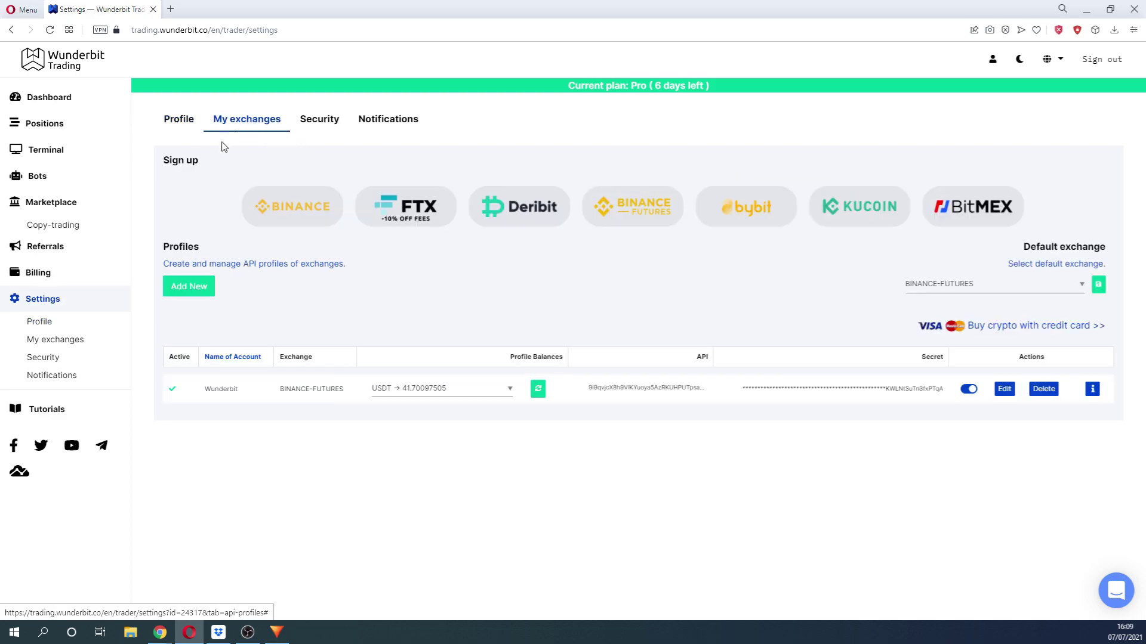
{"action": "left_click", "coordinate": [539, 392]}
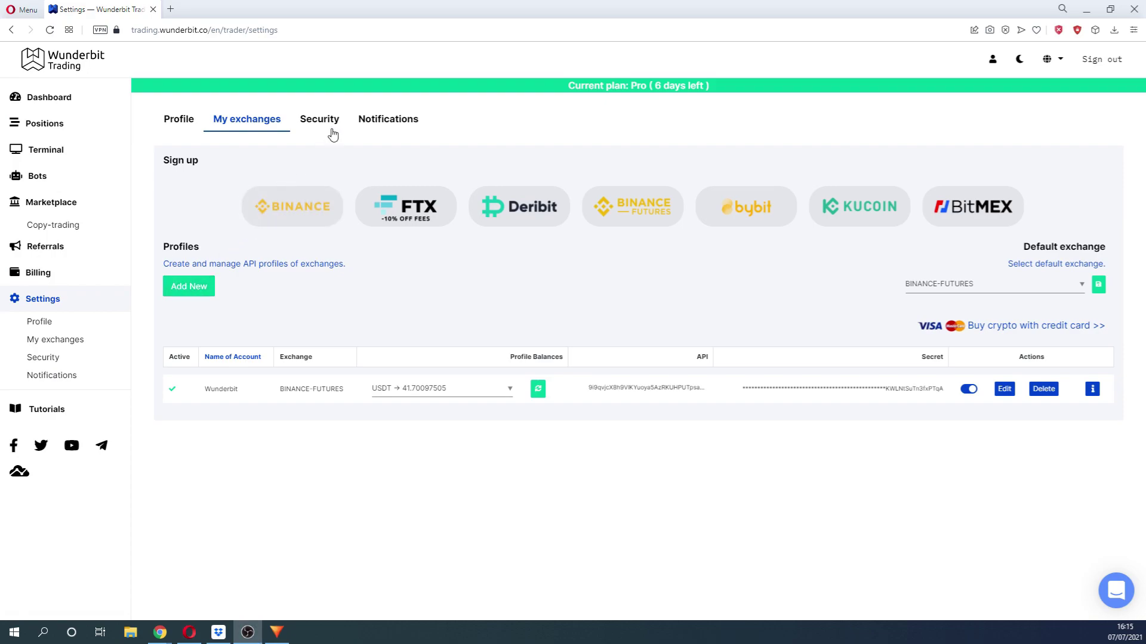
{"action": "left_click", "coordinate": [332, 128]}
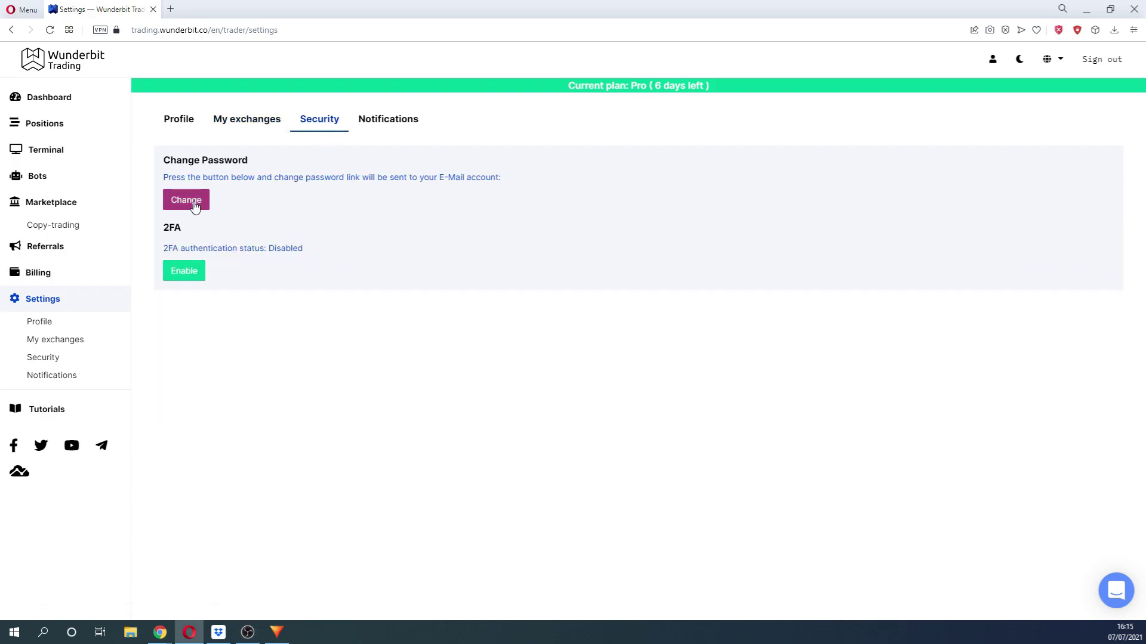
{"action": "left_click", "coordinate": [190, 278]}
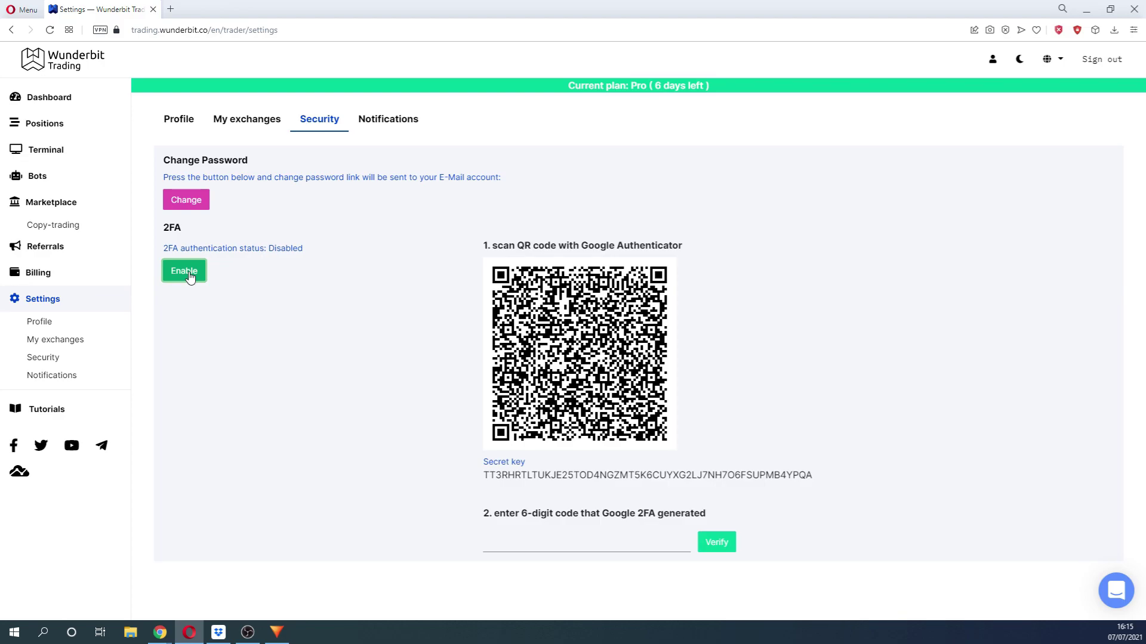
Step: Turn on the position entry and position exit e-mail notifications for both Strategy and API account
{"action": "left_click", "coordinate": [381, 119]}
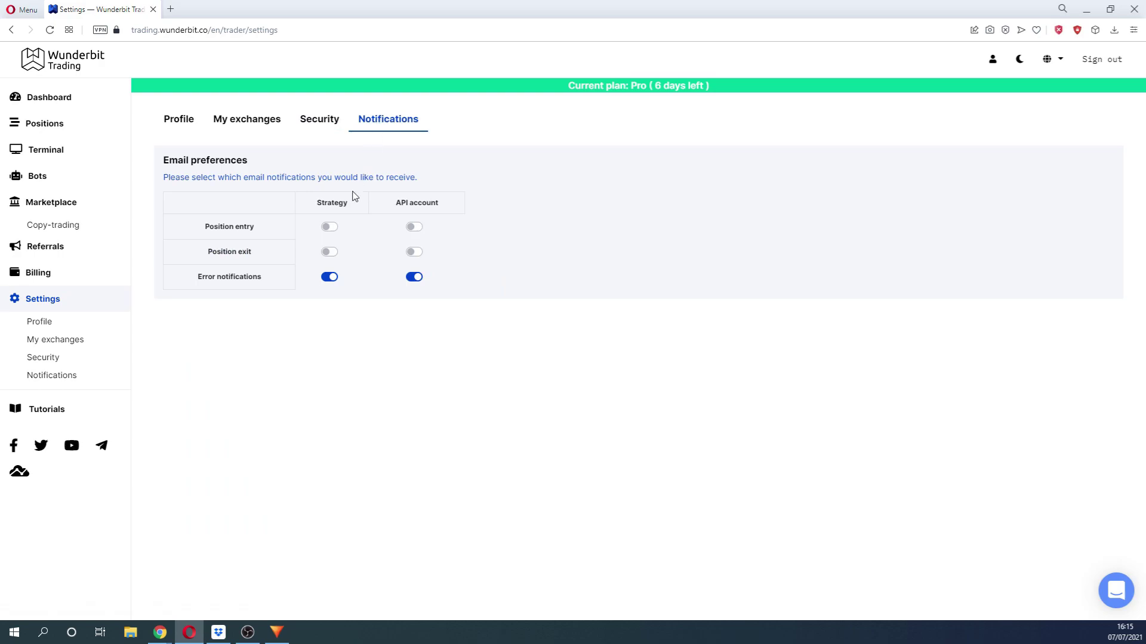
{"action": "left_click", "coordinate": [413, 227]}
{"action": "left_click", "coordinate": [330, 252]}
{"action": "left_click", "coordinate": [415, 253]}
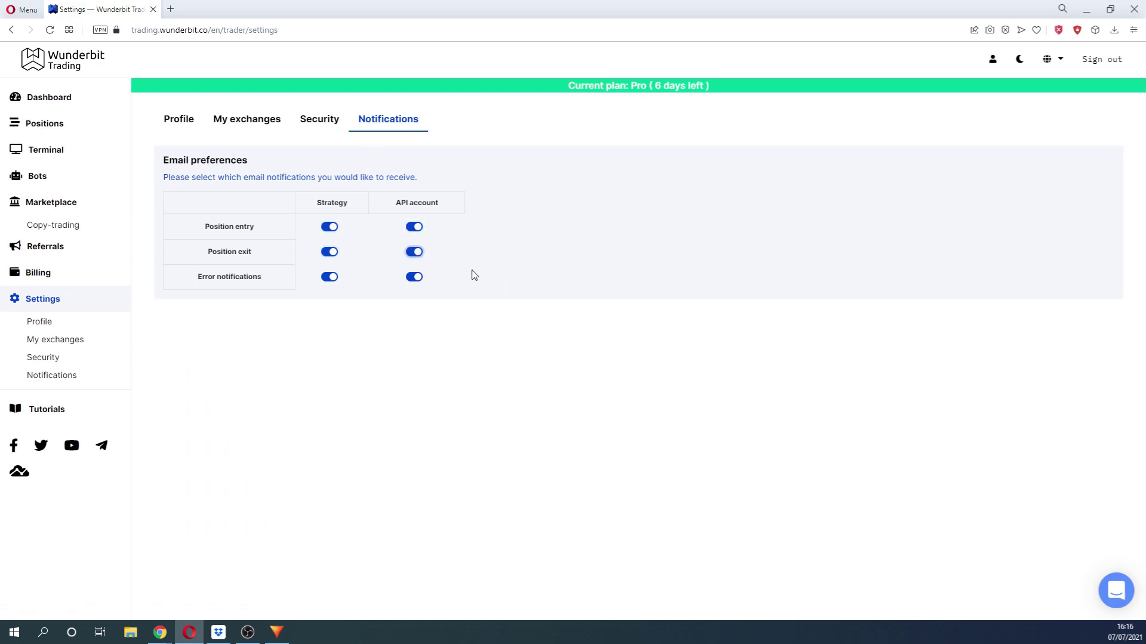
Step: Turn the position entry and position exit e-mail notifications back off for both Strategy and API account
{"action": "left_click", "coordinate": [334, 230]}
{"action": "left_click", "coordinate": [418, 229]}
{"action": "left_click", "coordinate": [331, 252]}
{"action": "left_click", "coordinate": [415, 253]}
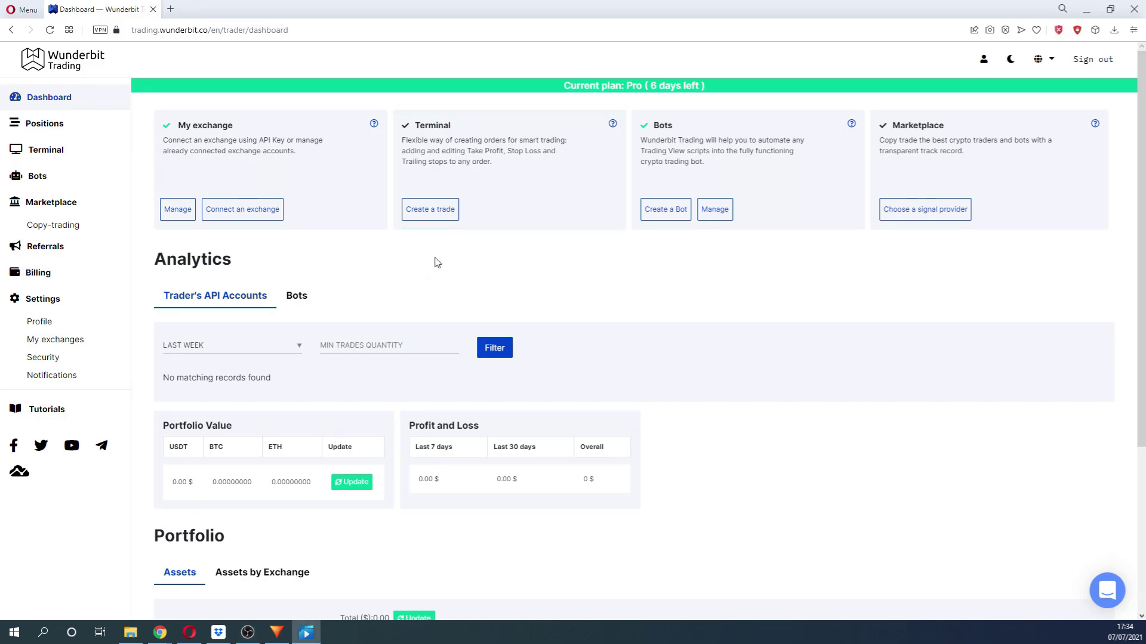
Step: Start a trade from the dashboard with BINANCE-FUTURES as the exchange, and check the selected API profile
{"action": "left_click", "coordinate": [430, 210]}
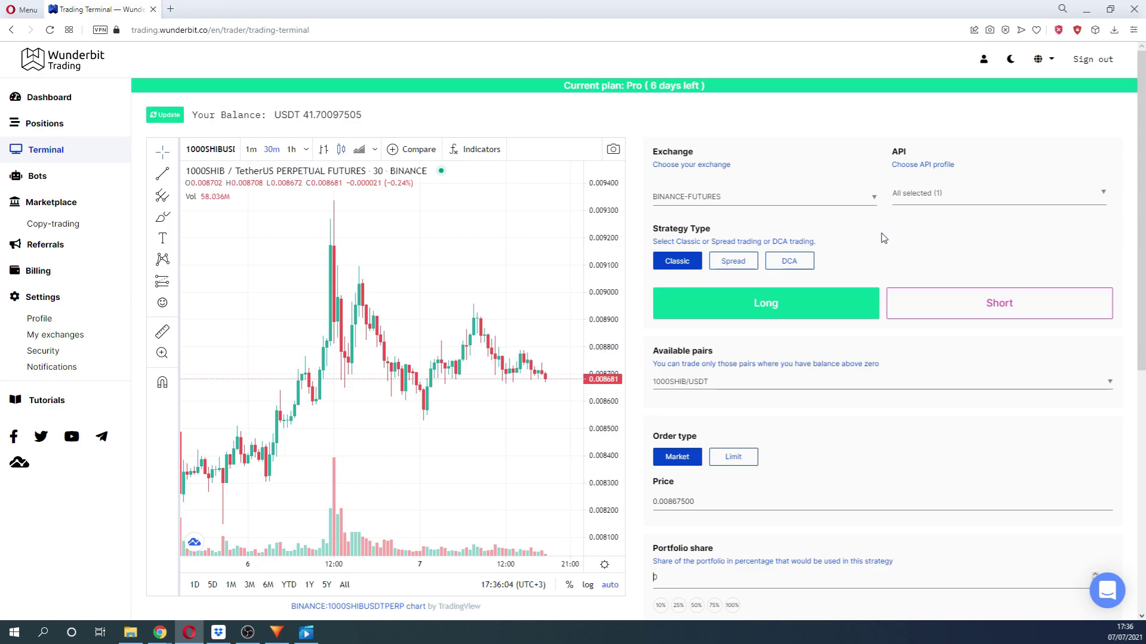
{"action": "left_click", "coordinate": [874, 199]}
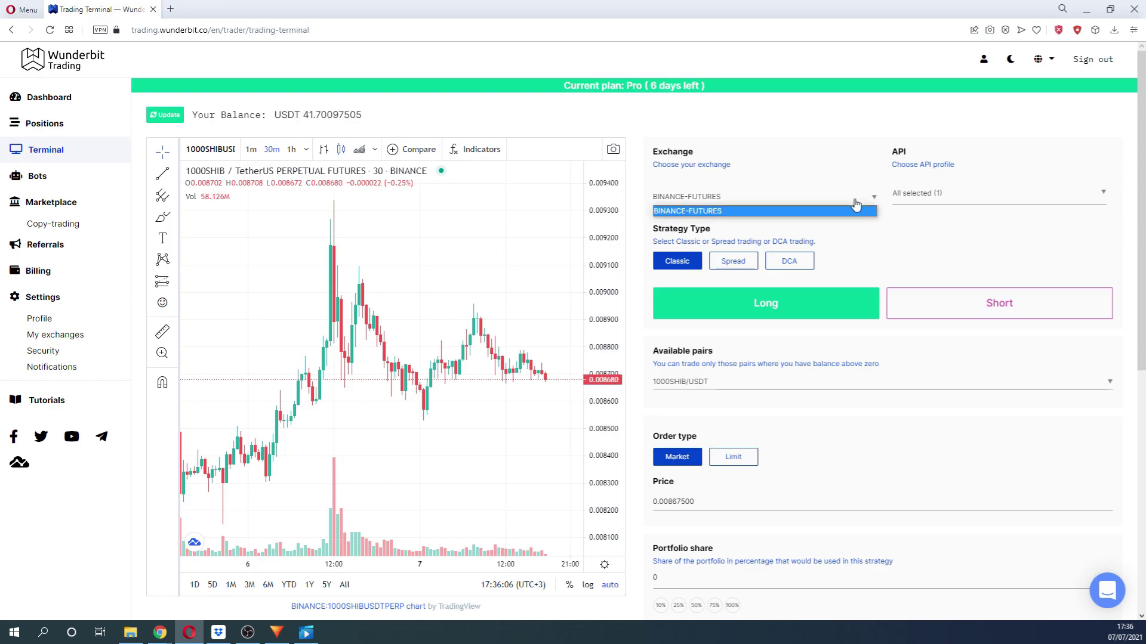
{"action": "left_click", "coordinate": [820, 212]}
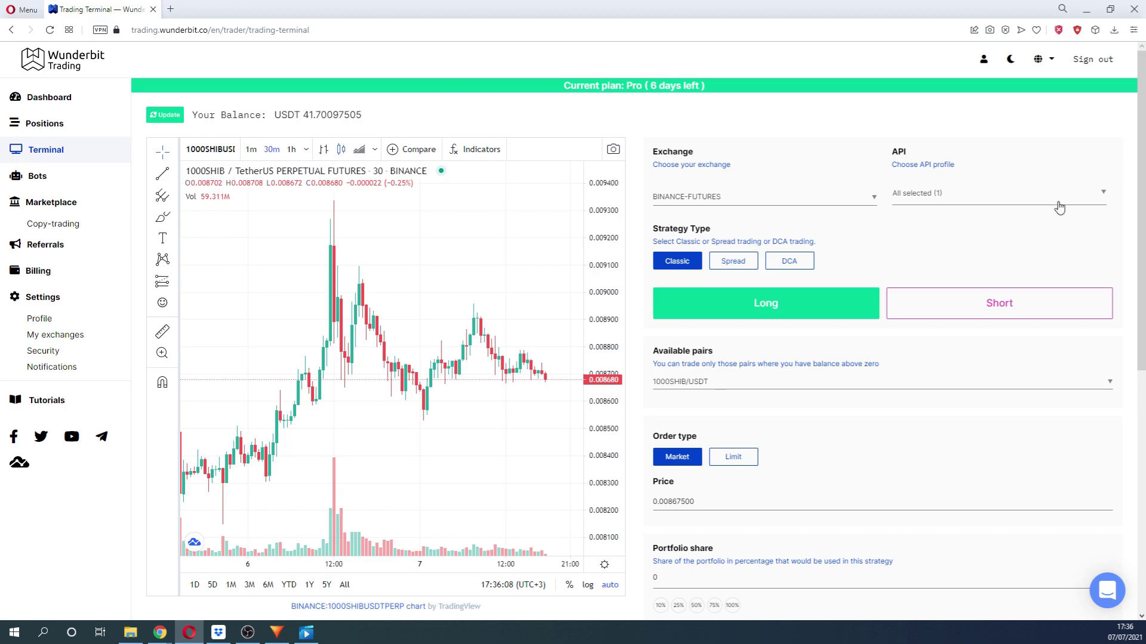
{"action": "left_click", "coordinate": [1099, 199]}
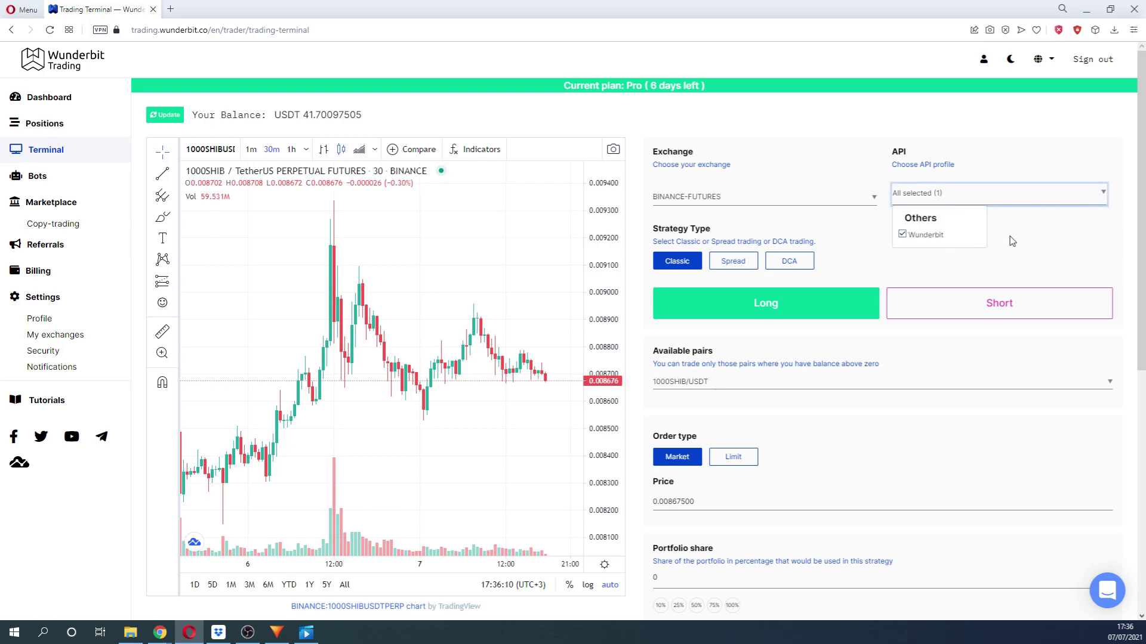
{"action": "left_click", "coordinate": [1102, 194]}
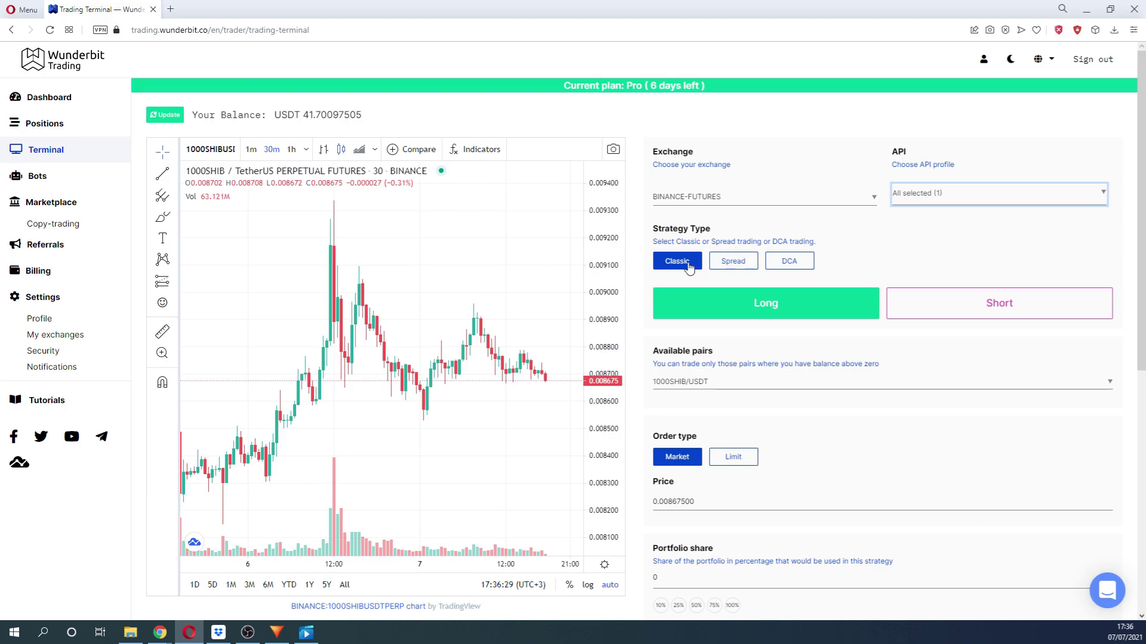
Step: Try the Spread and DCA strategy types, and return to Classic
{"action": "left_click", "coordinate": [736, 264]}
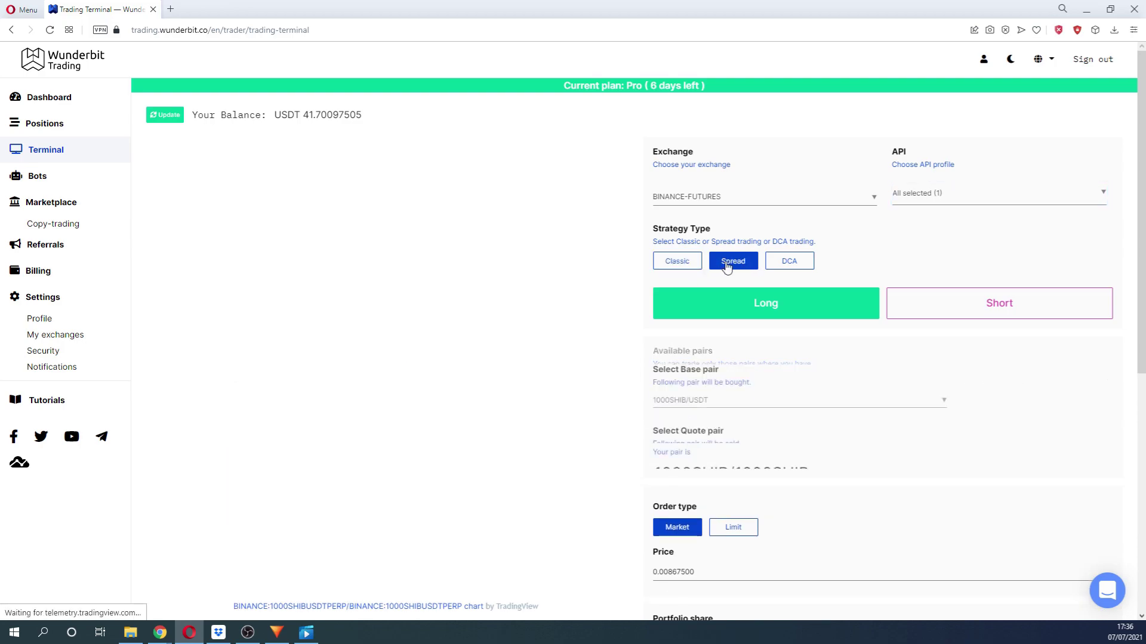
{"action": "left_click", "coordinate": [790, 263]}
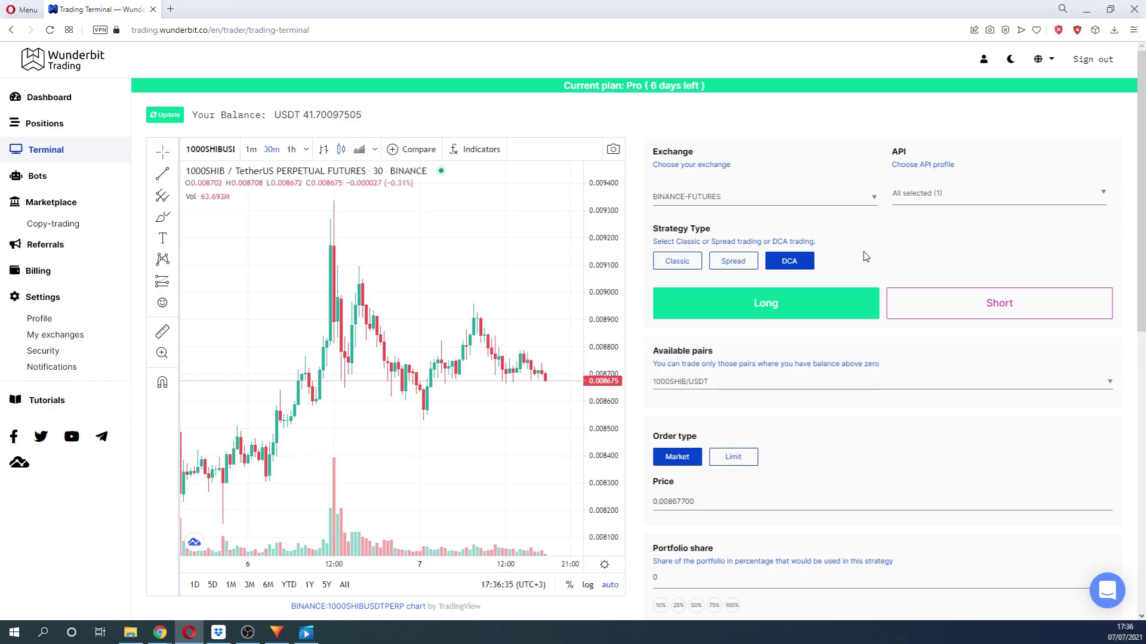
{"action": "left_click", "coordinate": [681, 263]}
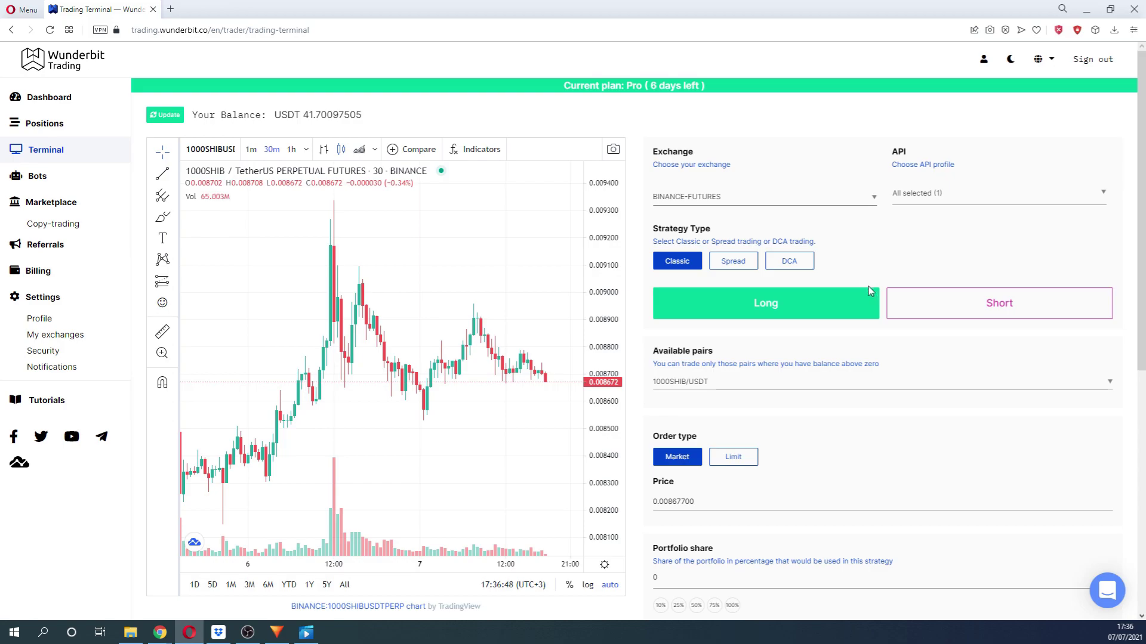
Step: Switch the trade to Short and back to Long, and choose AAVE/USDT as the trading pair
{"action": "left_click", "coordinate": [948, 311]}
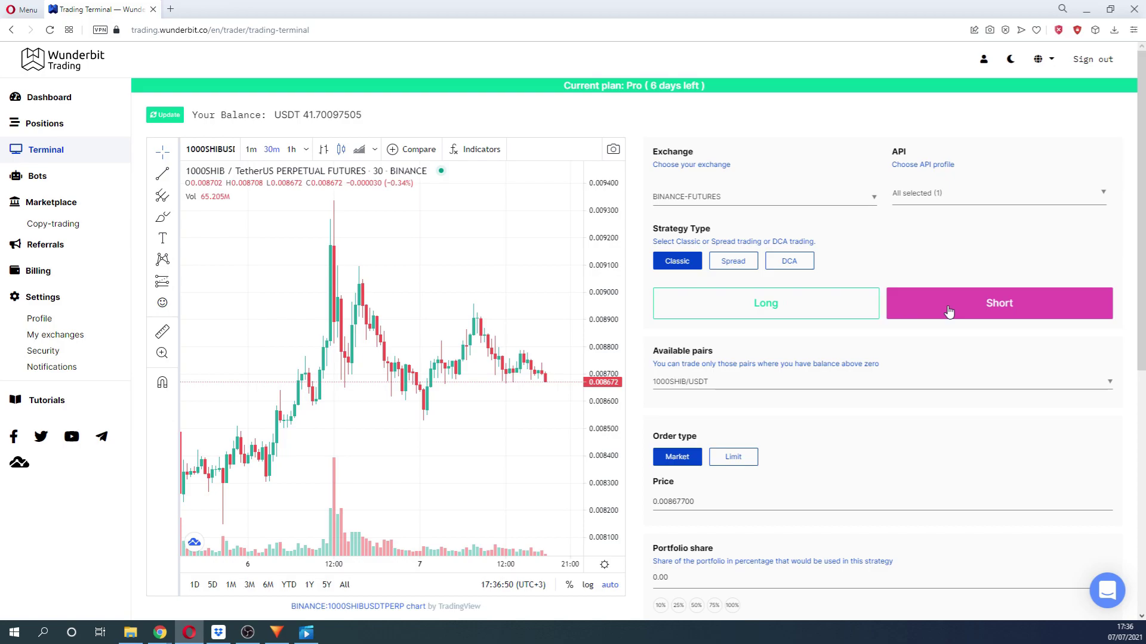
{"action": "left_click", "coordinate": [836, 301]}
{"action": "left_click", "coordinate": [763, 388]}
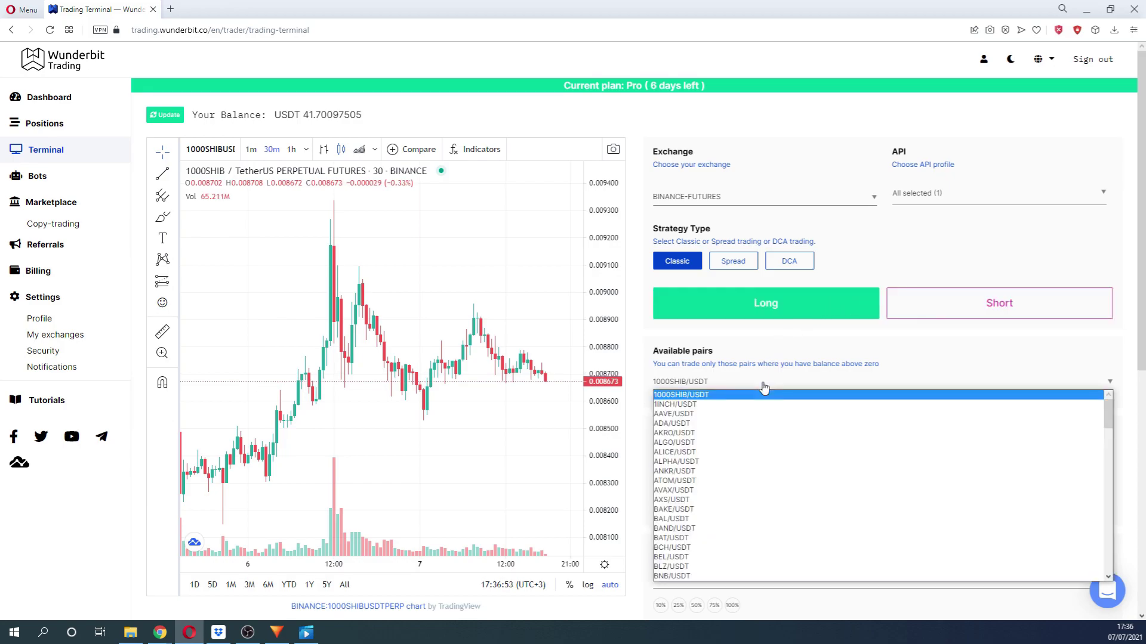
{"action": "left_click", "coordinate": [754, 416]}
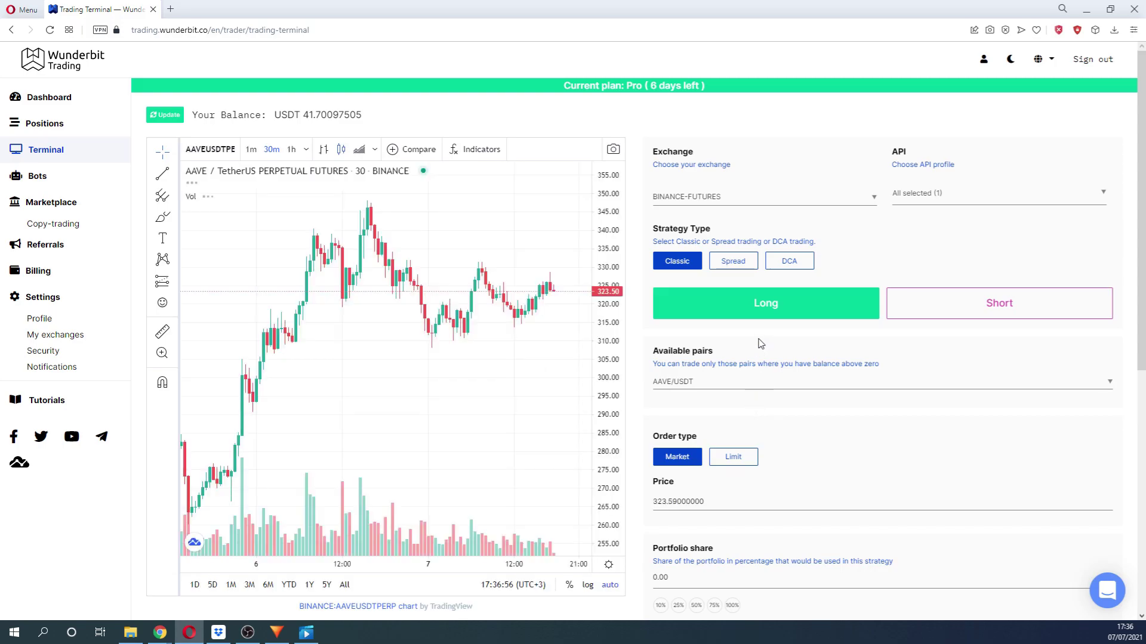
Step: Try a Limit order priced at 323.94 with a 10-minute time in force, and return the order type to Market
{"action": "scroll", "coordinate": [759, 343], "scroll_direction": "down", "scroll_amount": 1}
{"action": "scroll", "coordinate": [759, 342], "scroll_direction": "down", "scroll_amount": 2}
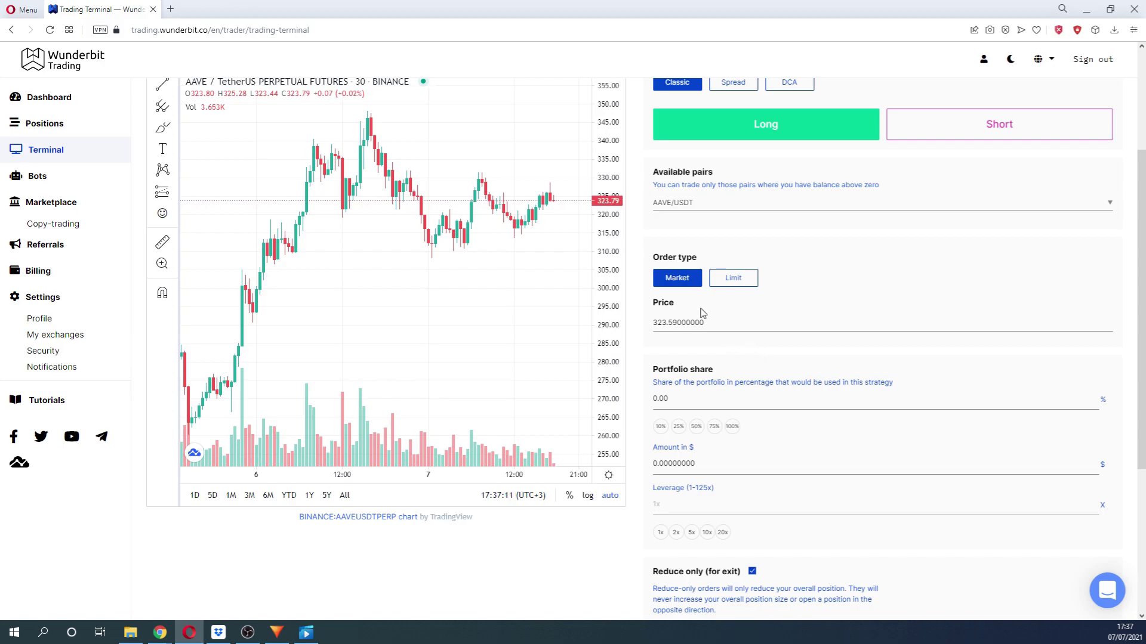
{"action": "left_click", "coordinate": [736, 284]}
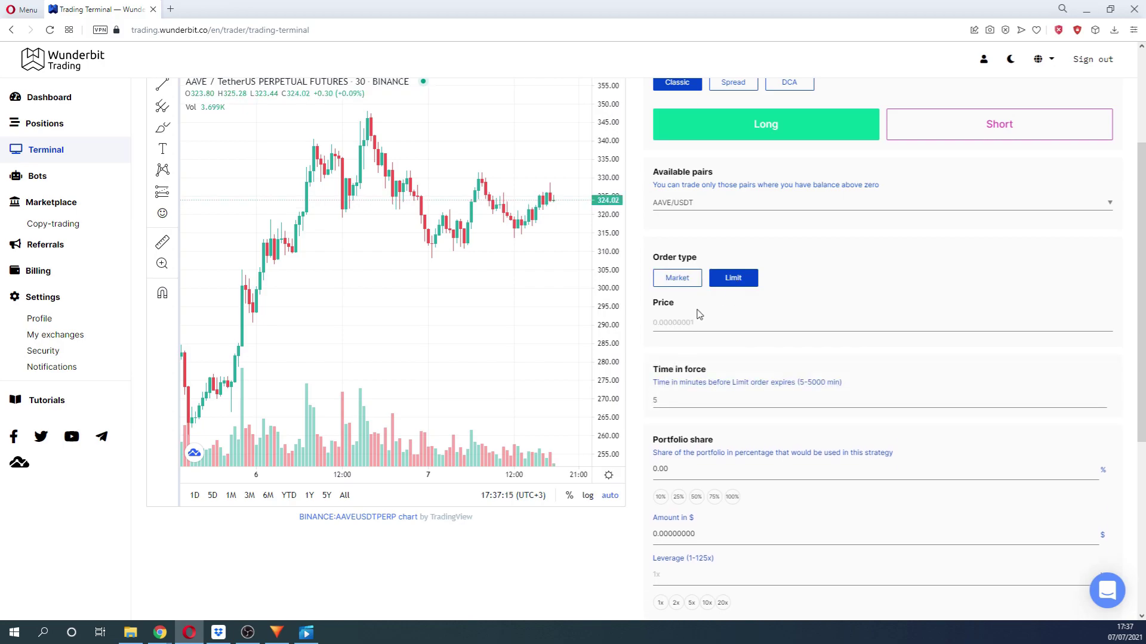
{"action": "type", "text": "323.94"}
{"action": "left_click", "coordinate": [675, 404]}
{"action": "type", "text": "5"}
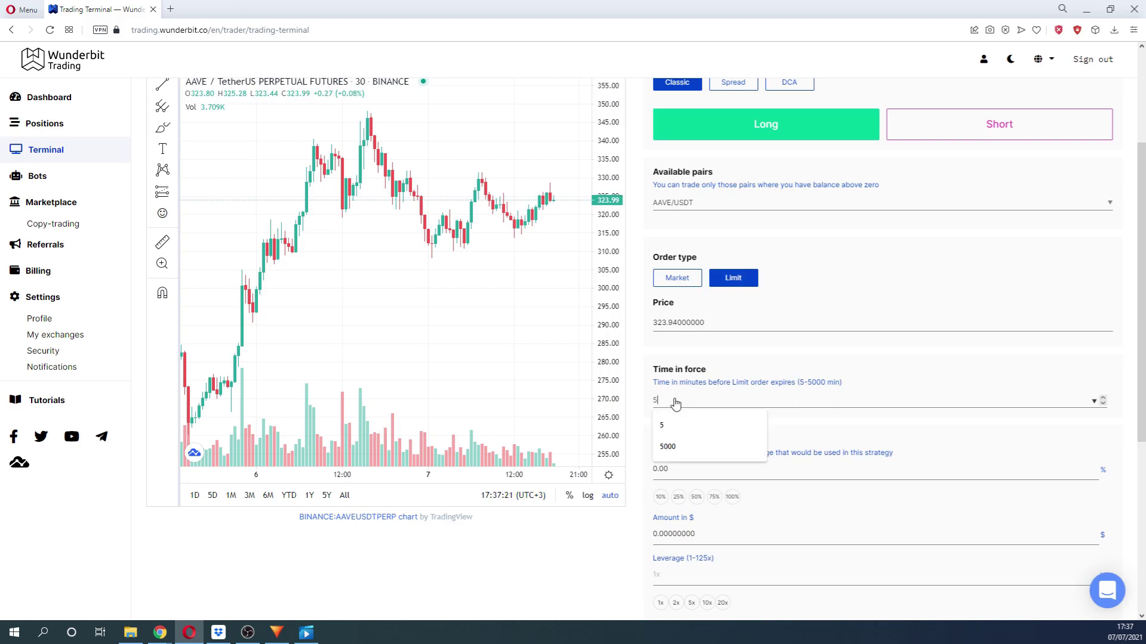
{"action": "key", "text": "BackSpace"}
{"action": "type", "text": "10"}
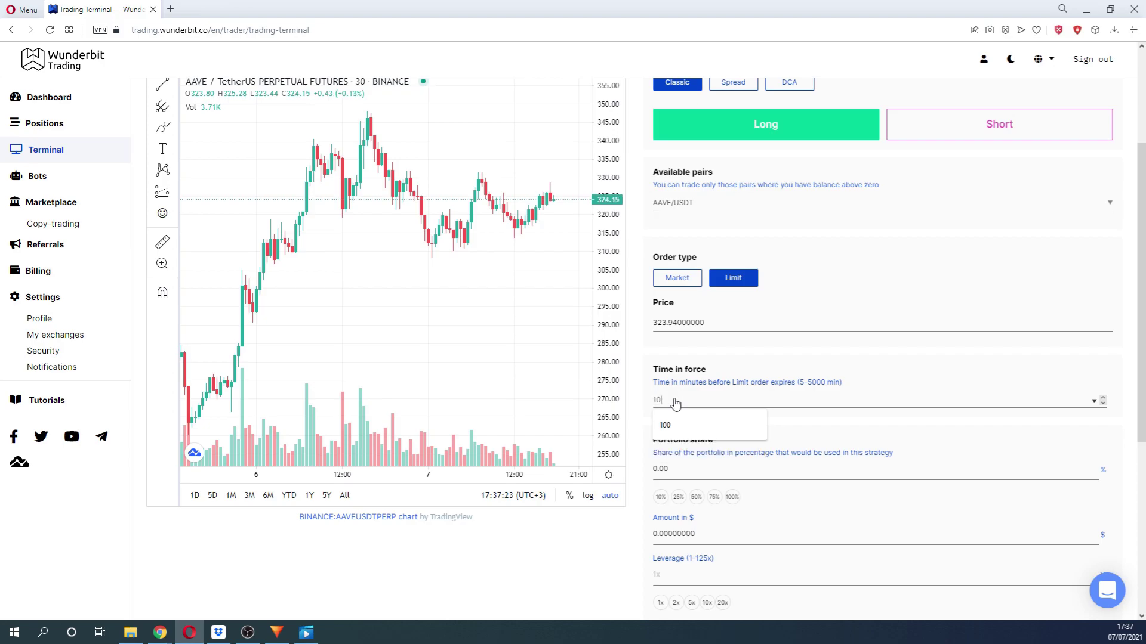
{"action": "key", "text": "BackSpace"}
{"action": "type", "text": "5"}
{"action": "key", "text": "BackSpace"}
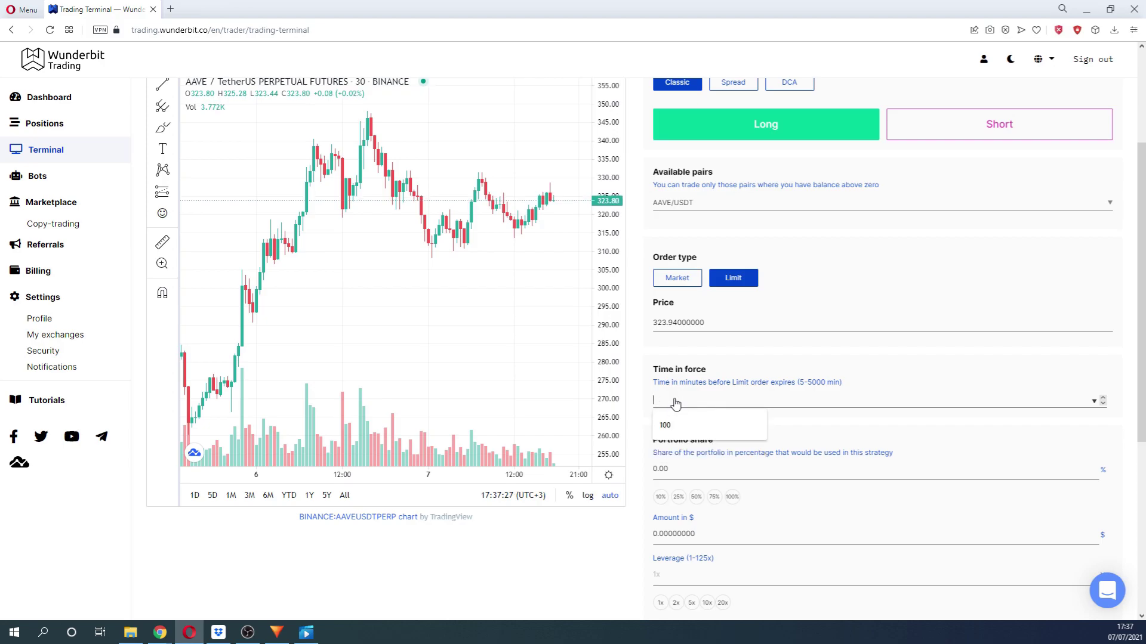
{"action": "left_click", "coordinate": [677, 282]}
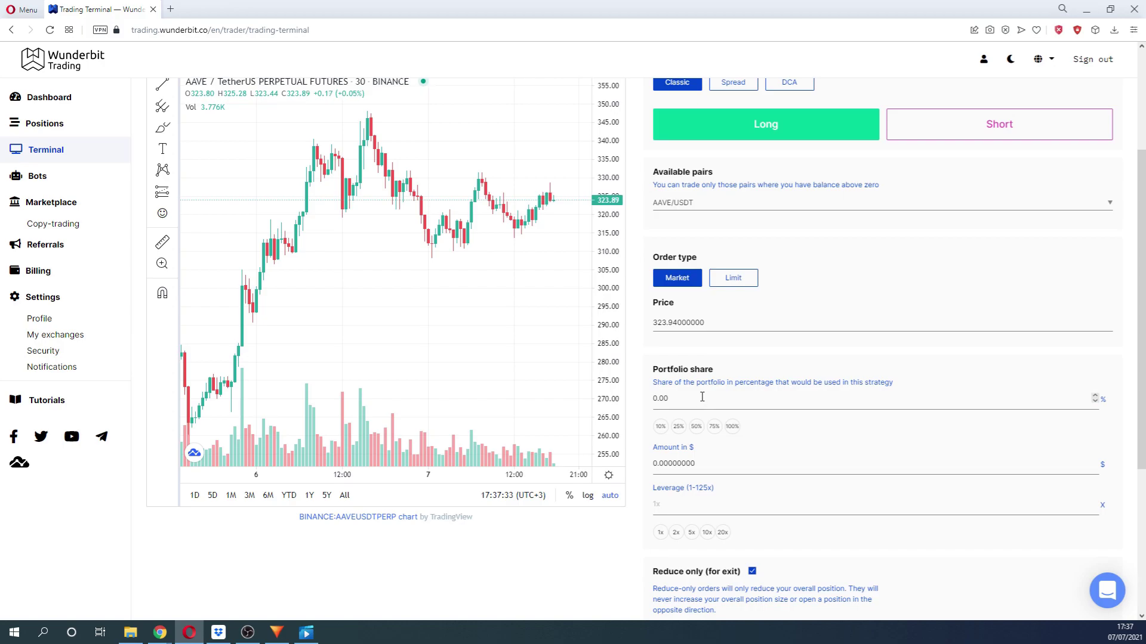
Step: Try portfolio shares of 10%, 25%, 50% and 55% for the trade
{"action": "left_click", "coordinate": [661, 426]}
{"action": "left_click", "coordinate": [677, 428]}
{"action": "left_click", "coordinate": [695, 427]}
{"action": "double_click", "coordinate": [656, 399]}
{"action": "type", "text": "55"}
Step: Try order amounts of 20 and 30 dollars in place of a portfolio percentage
{"action": "left_click_drag", "start_coordinate": [706, 464], "coordinate": [637, 464]}
{"action": "type", "text": "20"}
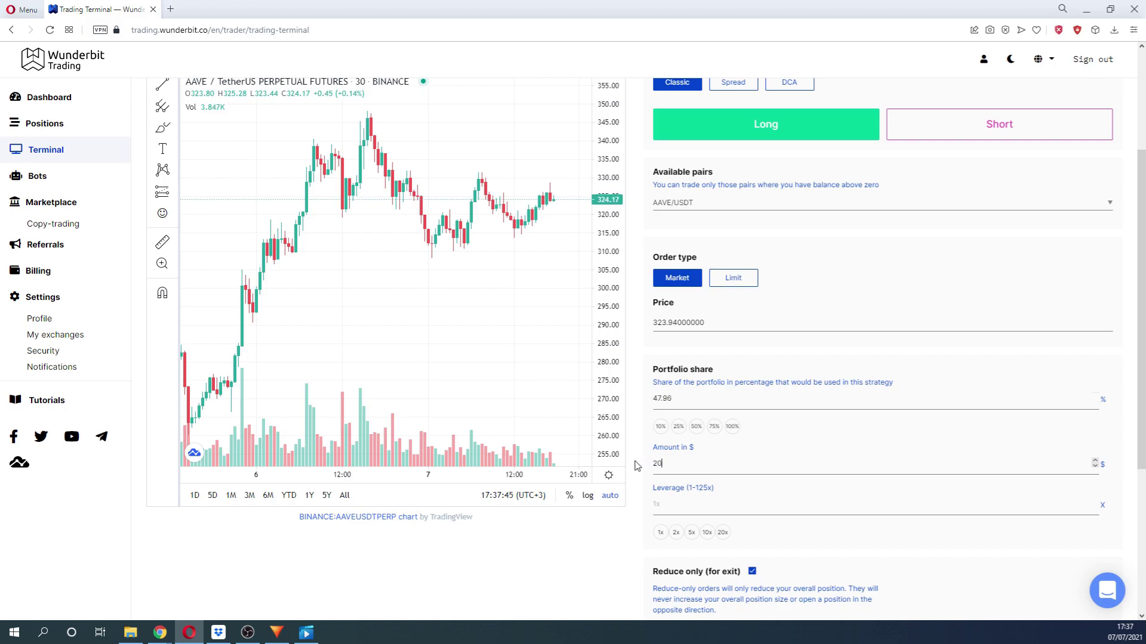
{"action": "left_click_drag", "start_coordinate": [695, 469], "coordinate": [639, 472]}
{"action": "type", "text": "30"}
Step: Set the portfolio share to 100% and the leverage to 1x, trying 2x first
{"action": "left_click", "coordinate": [732, 426]}
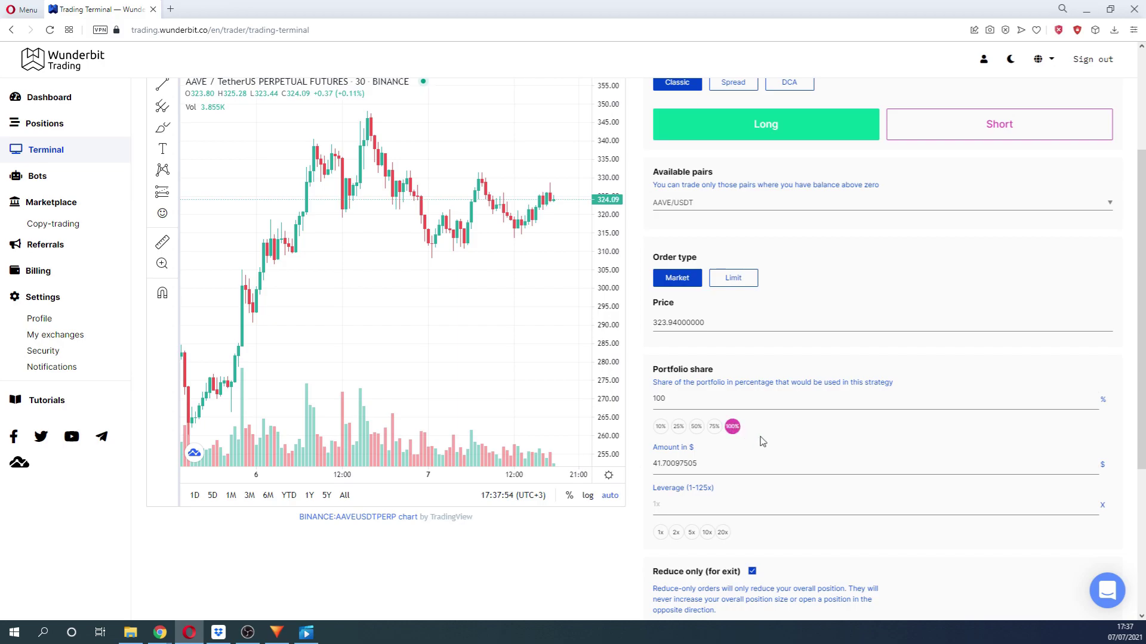
{"action": "scroll", "coordinate": [755, 439], "scroll_direction": "down", "scroll_amount": 1}
{"action": "left_click", "coordinate": [676, 472]}
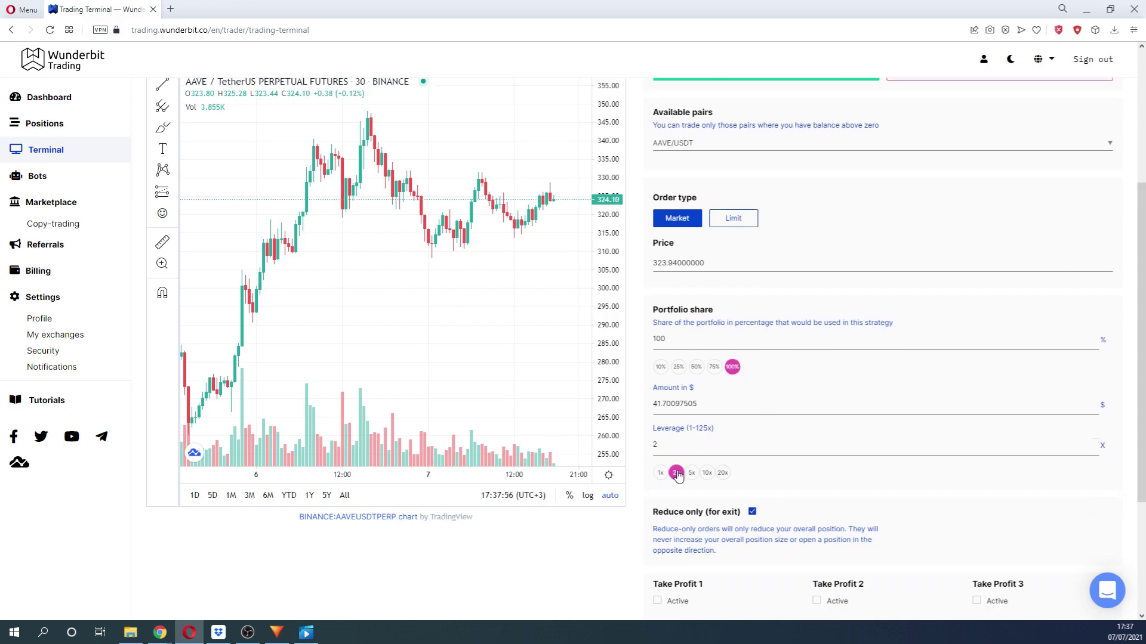
{"action": "left_click", "coordinate": [661, 473]}
Step: Activate Take Profit 1 with a 100% portfolio share and a 5% take profit
{"action": "scroll", "coordinate": [774, 480], "scroll_direction": "down", "scroll_amount": 2}
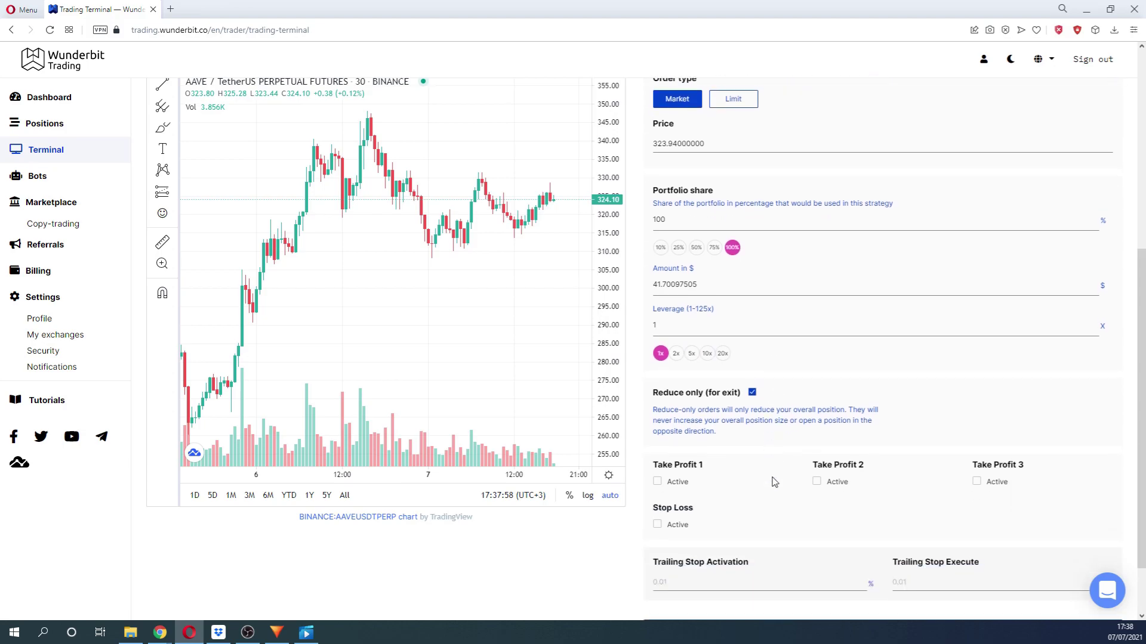
{"action": "scroll", "coordinate": [774, 481], "scroll_direction": "down", "scroll_amount": 1}
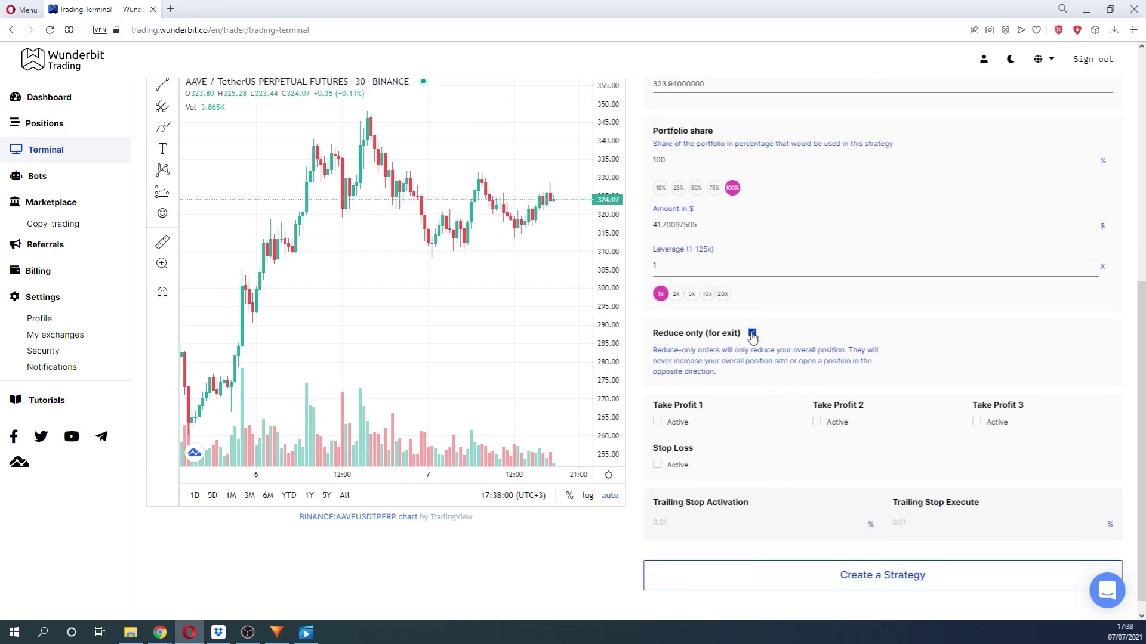
{"action": "scroll", "coordinate": [756, 390], "scroll_direction": "down", "scroll_amount": 1}
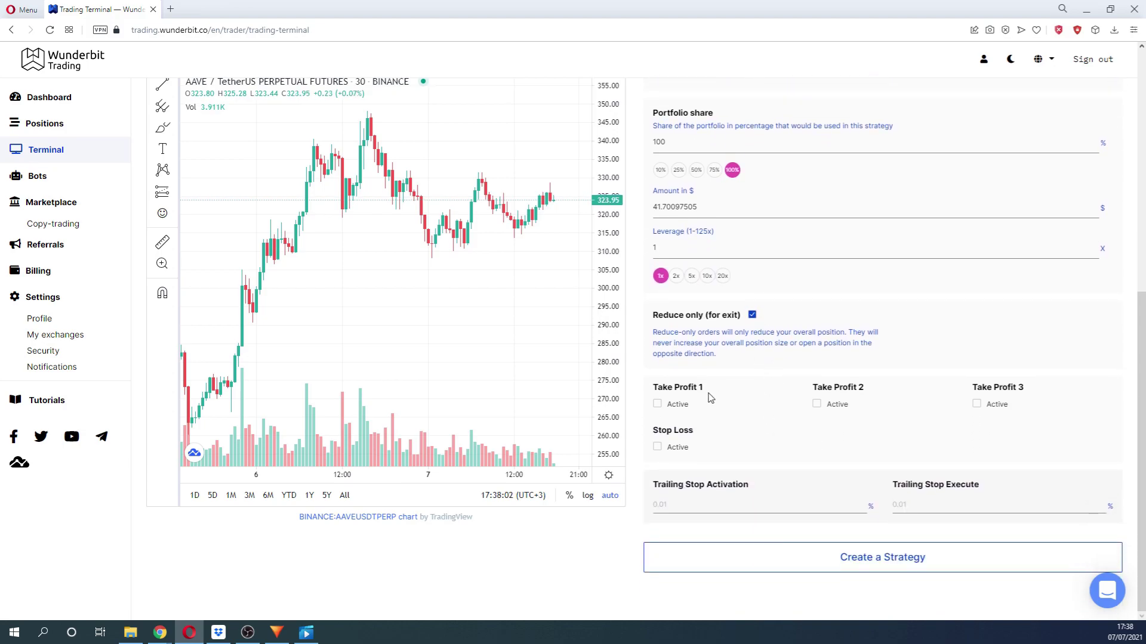
{"action": "left_click", "coordinate": [671, 406]}
{"action": "scroll", "coordinate": [674, 405], "scroll_direction": "down", "scroll_amount": 1}
{"action": "left_click", "coordinate": [731, 407]}
{"action": "left_click", "coordinate": [695, 470]}
Step: Activate the Stop Loss and set it to 5%
{"action": "scroll", "coordinate": [696, 453], "scroll_direction": "down", "scroll_amount": 2}
{"action": "left_click", "coordinate": [678, 447]}
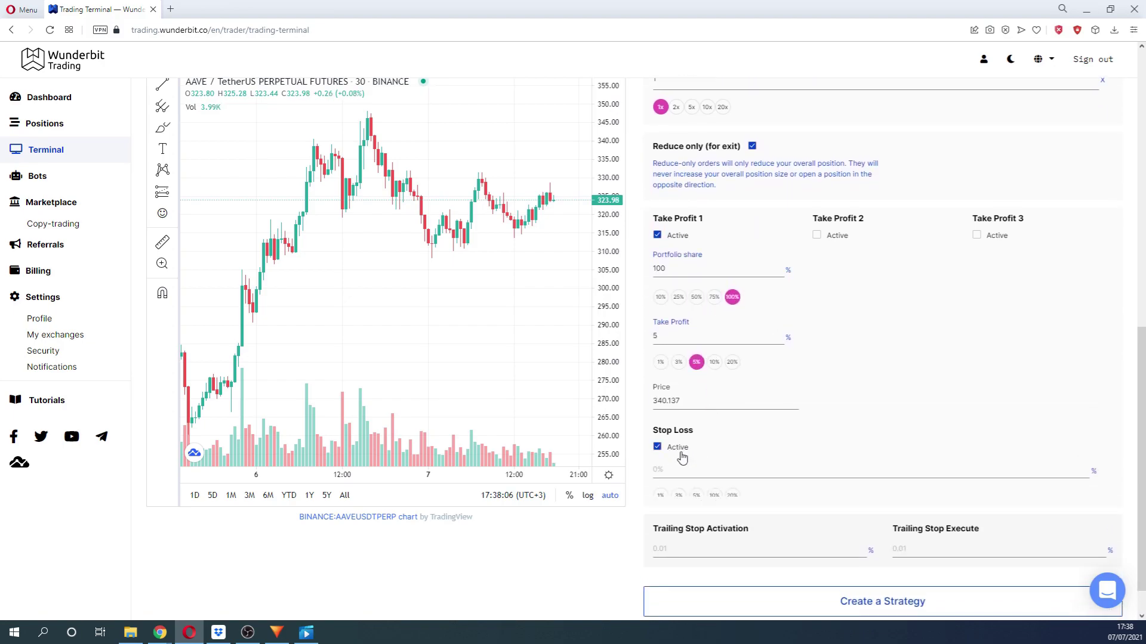
{"action": "left_click", "coordinate": [696, 494]}
Step: Set Trailing Stop Activation to 2% and Trailing Stop Execute to 1%, and create the strategy
{"action": "scroll", "coordinate": [698, 496], "scroll_direction": "down", "scroll_amount": 2}
{"action": "left_click", "coordinate": [714, 508]}
{"action": "type", "text": "2"}
{"action": "left_click", "coordinate": [931, 509]}
{"action": "type", "text": "1"}
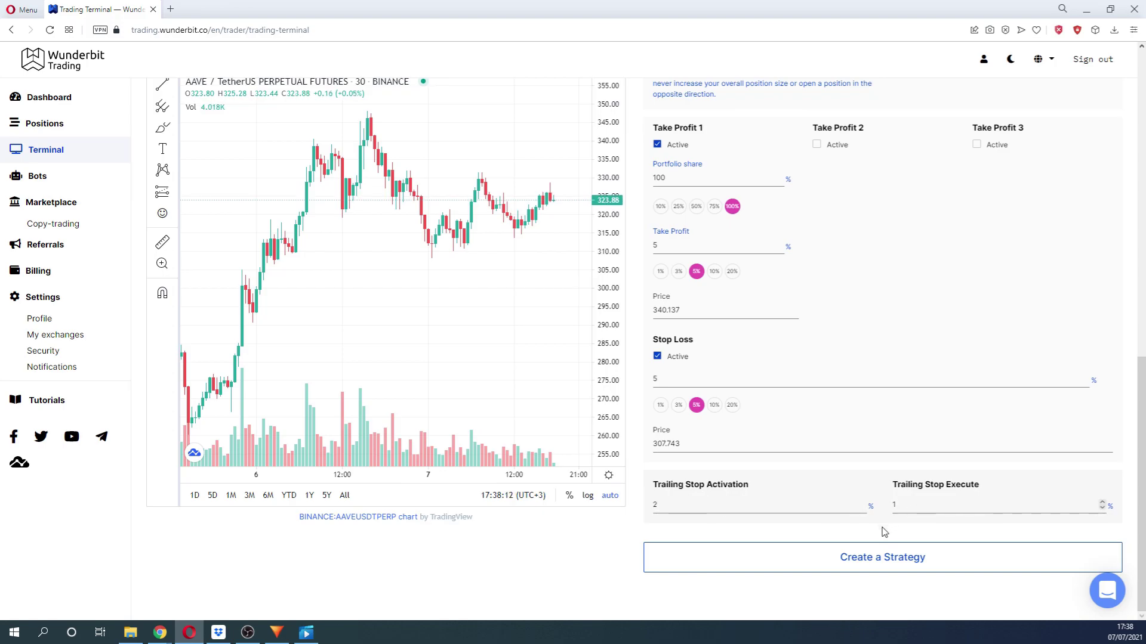
{"action": "left_click", "coordinate": [884, 531]}
{"action": "left_click", "coordinate": [883, 560]}
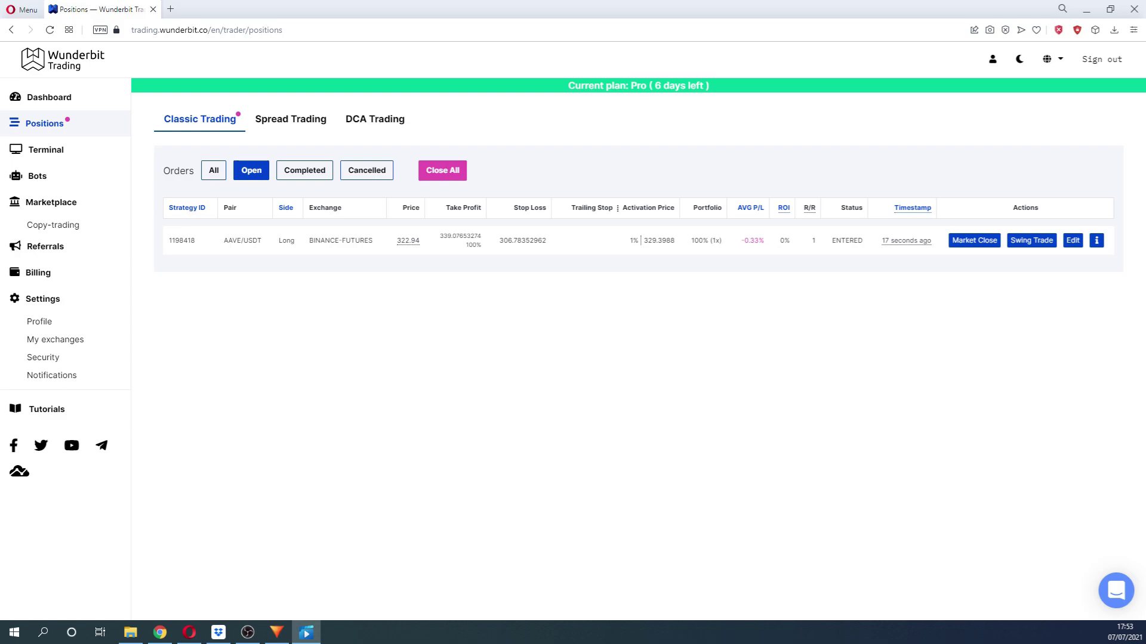
Step: Look at the Spread Trading and DCA Trading positions, and return to the Classic Trading positions
{"action": "left_click", "coordinate": [270, 122]}
{"action": "left_click", "coordinate": [367, 123]}
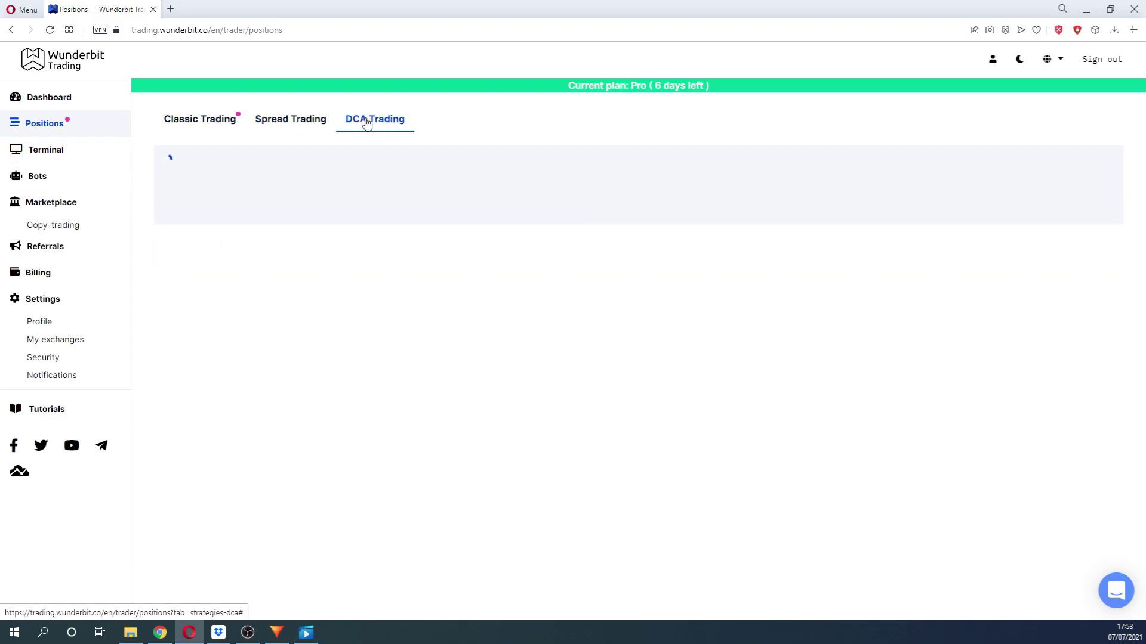
{"action": "left_click", "coordinate": [191, 120]}
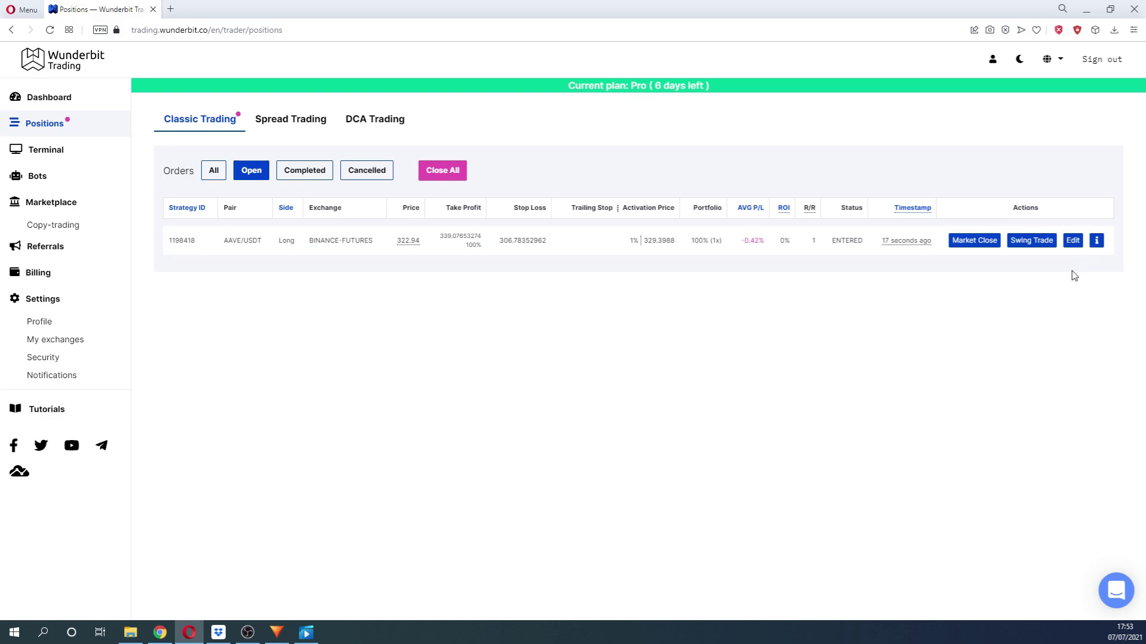
Step: Look at the details of the open AAVE/USDT position, and view the completed orders and all orders
{"action": "left_click", "coordinate": [1097, 242]}
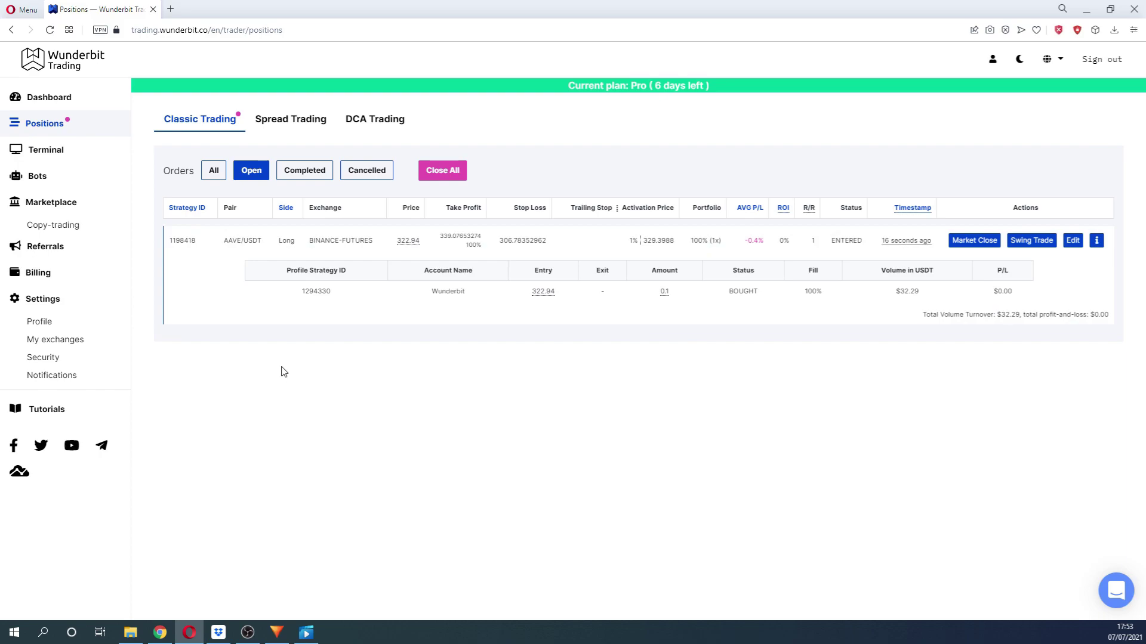
{"action": "left_click", "coordinate": [296, 176]}
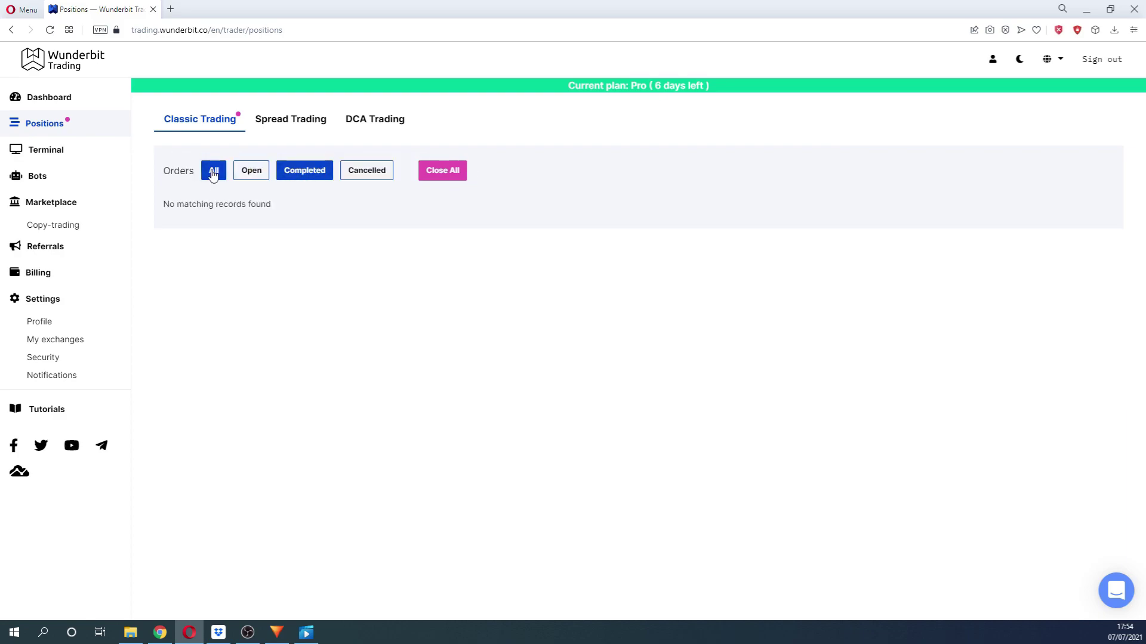
{"action": "left_click", "coordinate": [213, 173]}
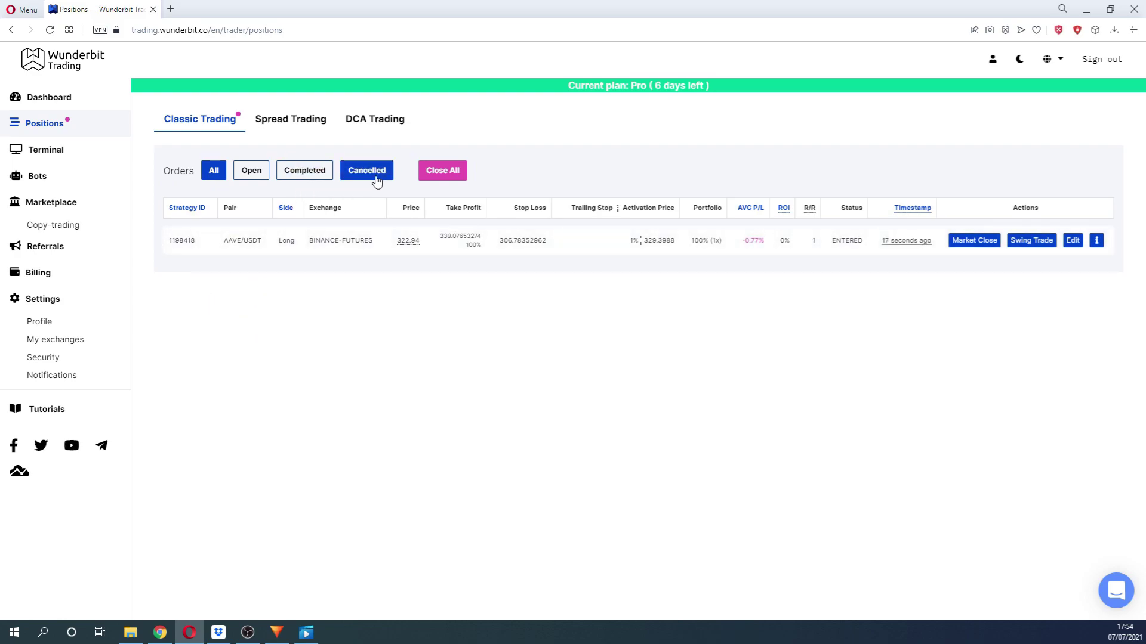
Step: Close all open Classic Trading positions and confirm the closure
{"action": "left_click", "coordinate": [442, 171]}
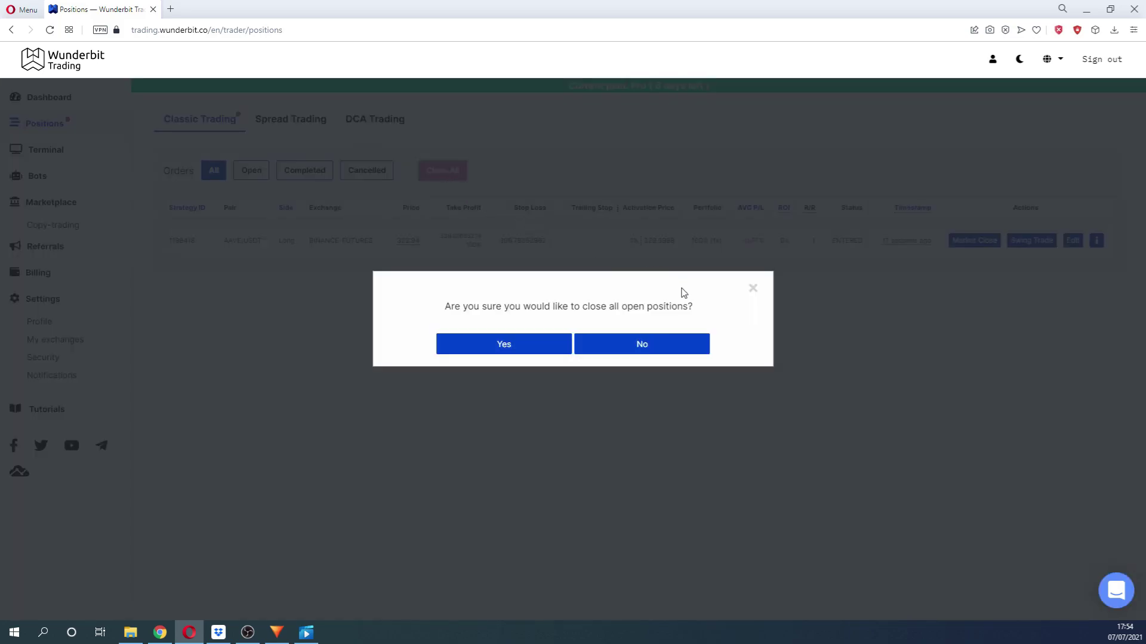
{"action": "left_click", "coordinate": [518, 350]}
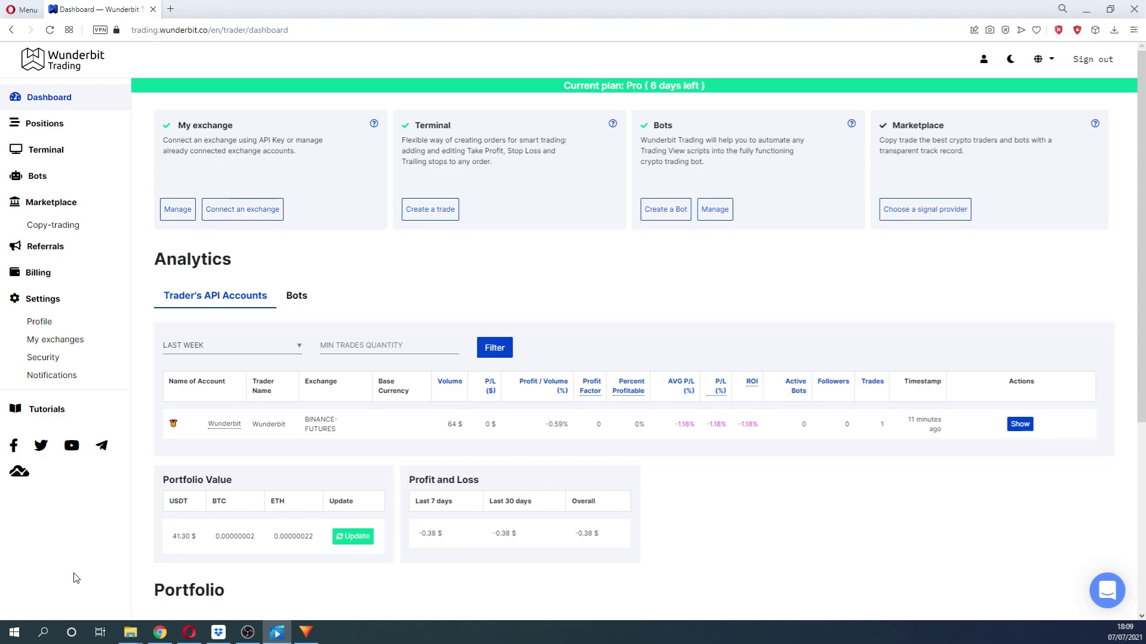
Step: Filter the dashboard analytics for the trader's API accounts by last week with a minimum trades quantity of 5
{"action": "left_click", "coordinate": [249, 349]}
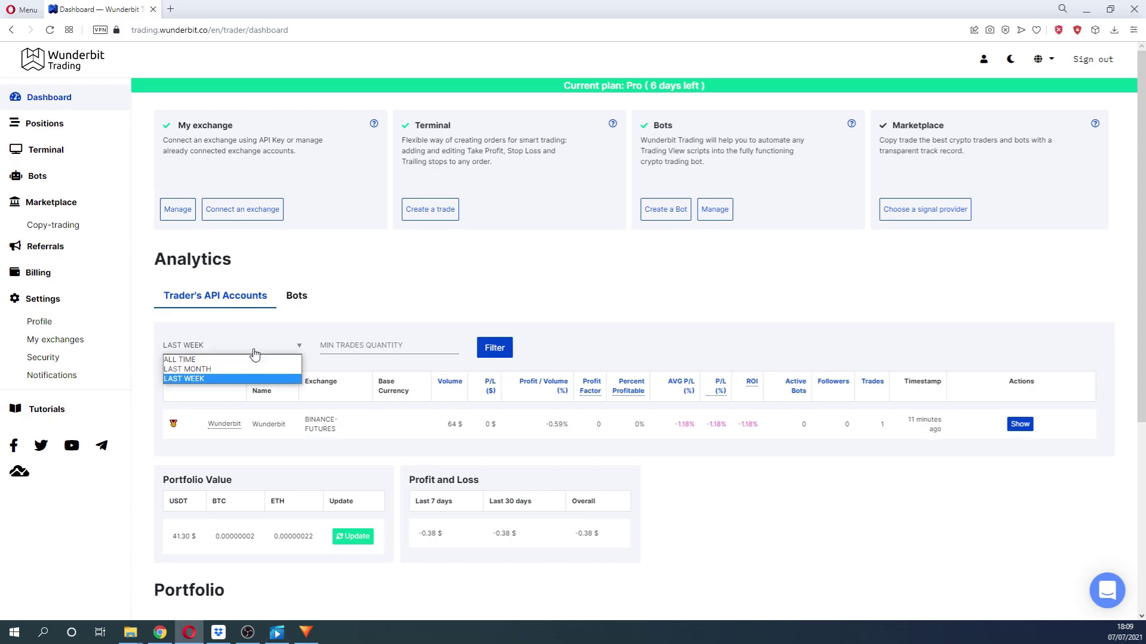
{"action": "left_click", "coordinate": [252, 352]}
{"action": "left_click", "coordinate": [352, 352]}
{"action": "type", "text": "5"}
{"action": "left_click", "coordinate": [330, 370]}
{"action": "left_click", "coordinate": [493, 347]}
{"action": "left_click", "coordinate": [409, 345]}
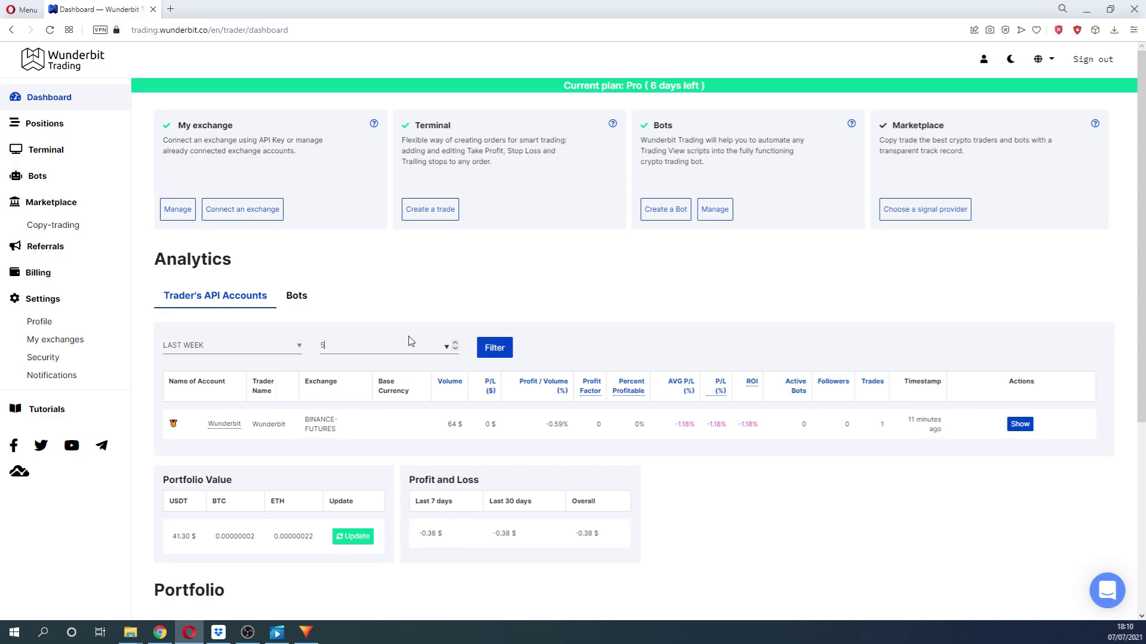
{"action": "left_click", "coordinate": [411, 343]}
Step: Look at the dashboard's portfolio section, including the assets by exchange
{"action": "scroll", "coordinate": [410, 341], "scroll_direction": "down", "scroll_amount": 5}
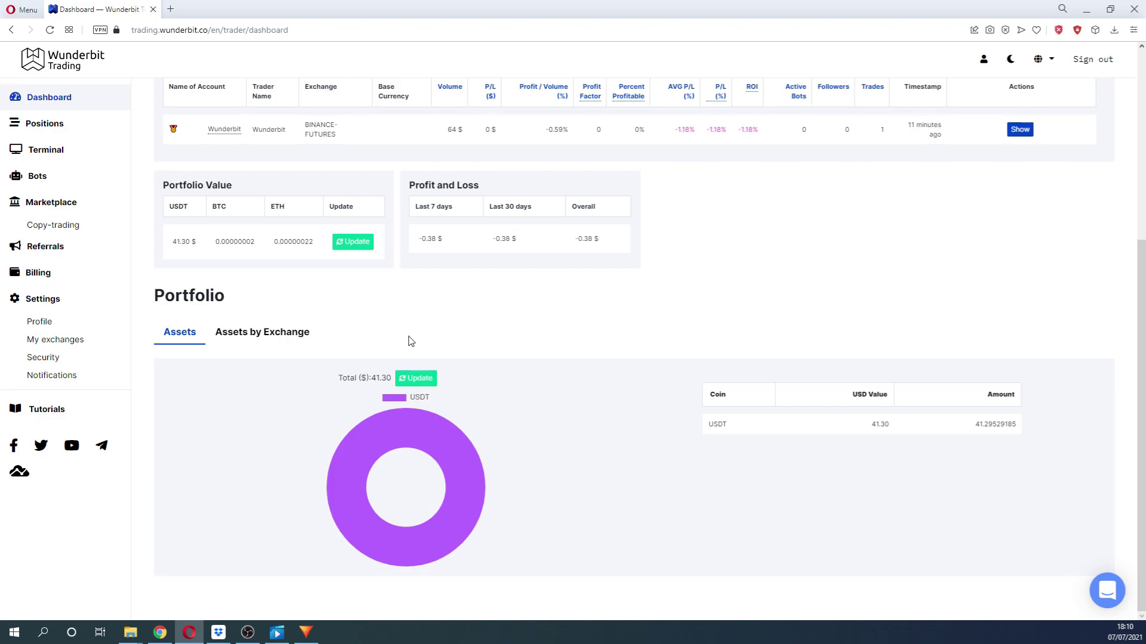
{"action": "left_click", "coordinate": [263, 336]}
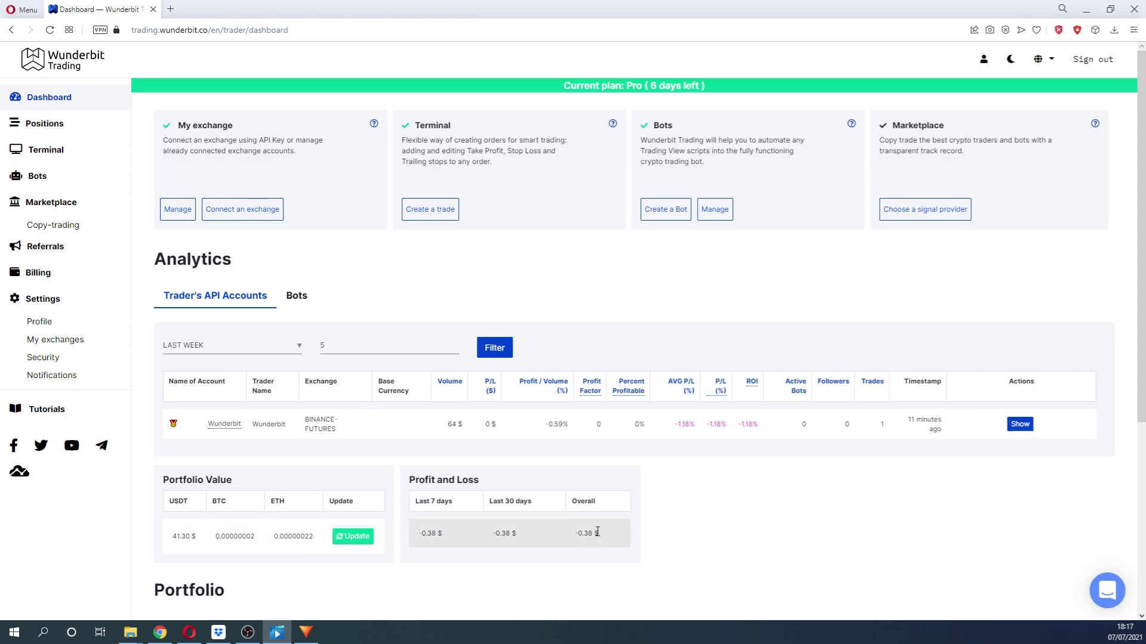
Step: Start creating a bot from the dashboard and look through all its settings, including the DCA order options
{"action": "left_click", "coordinate": [679, 209]}
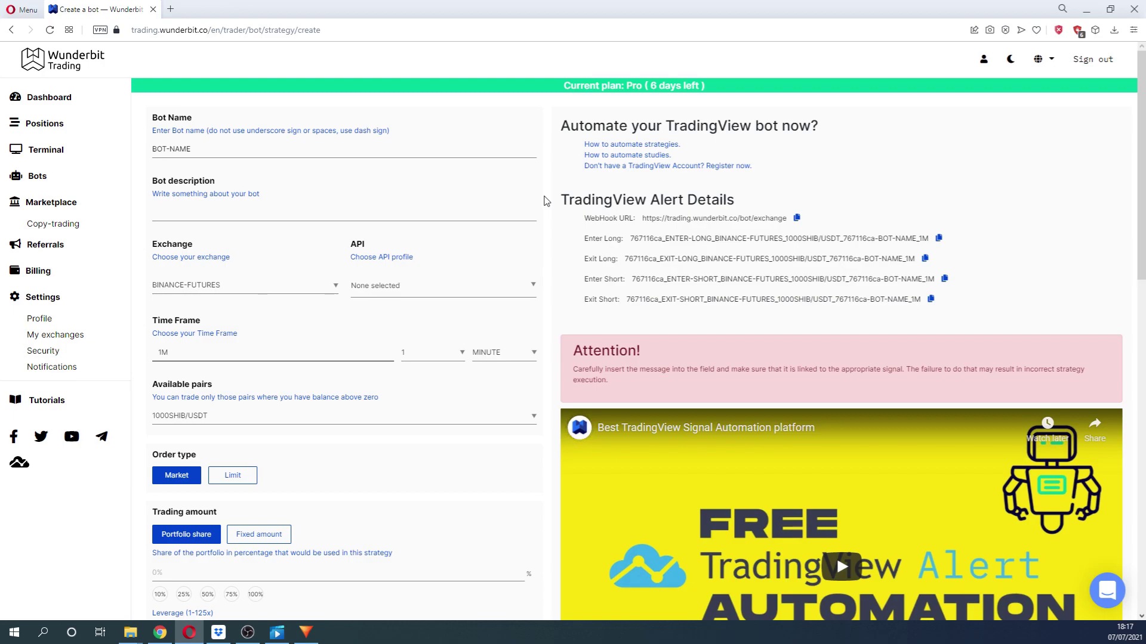
{"action": "scroll", "coordinate": [545, 200], "scroll_direction": "down", "scroll_amount": 5}
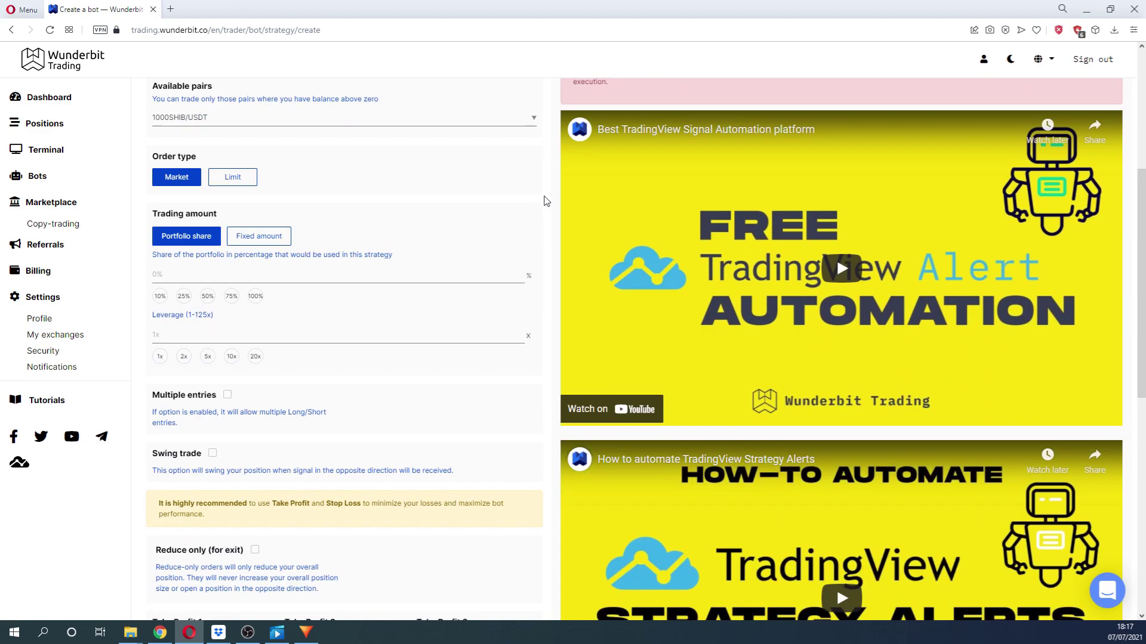
{"action": "scroll", "coordinate": [544, 200], "scroll_direction": "down", "scroll_amount": 1}
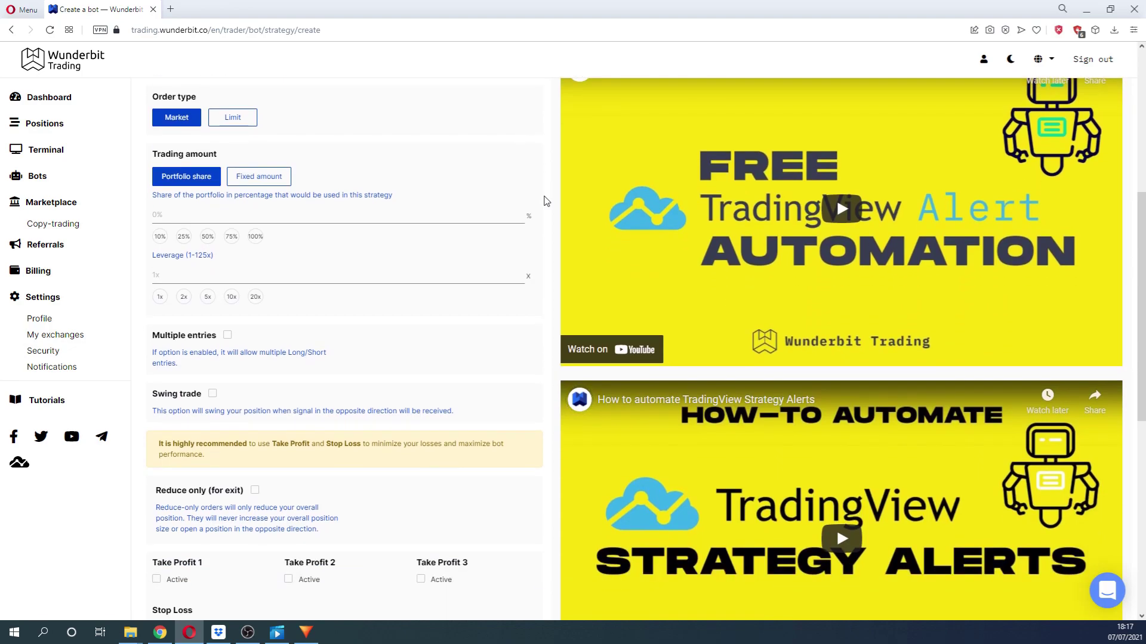
{"action": "scroll", "coordinate": [544, 200], "scroll_direction": "down", "scroll_amount": 3}
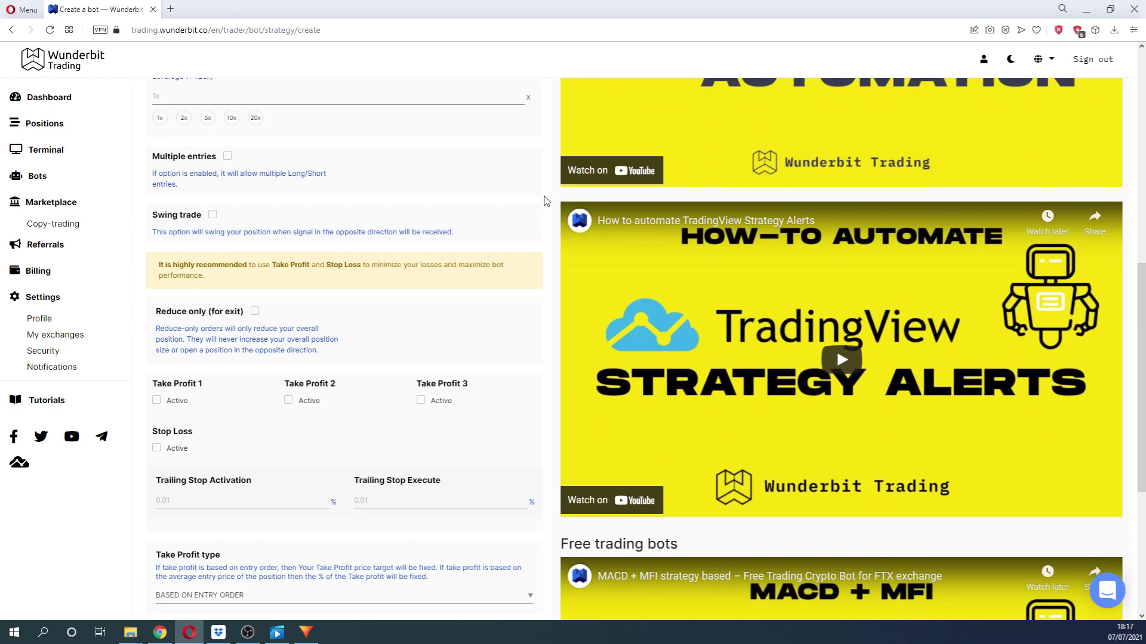
{"action": "scroll", "coordinate": [544, 201], "scroll_direction": "down", "scroll_amount": 1}
{"action": "scroll", "coordinate": [544, 200], "scroll_direction": "down", "scroll_amount": 5}
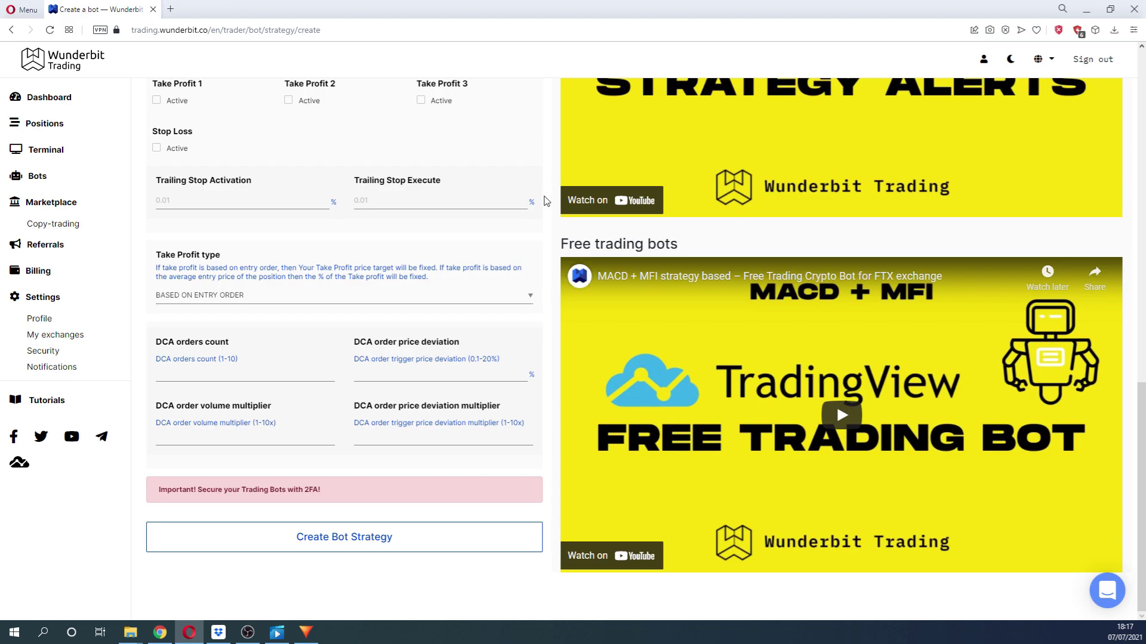
{"action": "scroll", "coordinate": [544, 200], "scroll_direction": "up", "scroll_amount": 13}
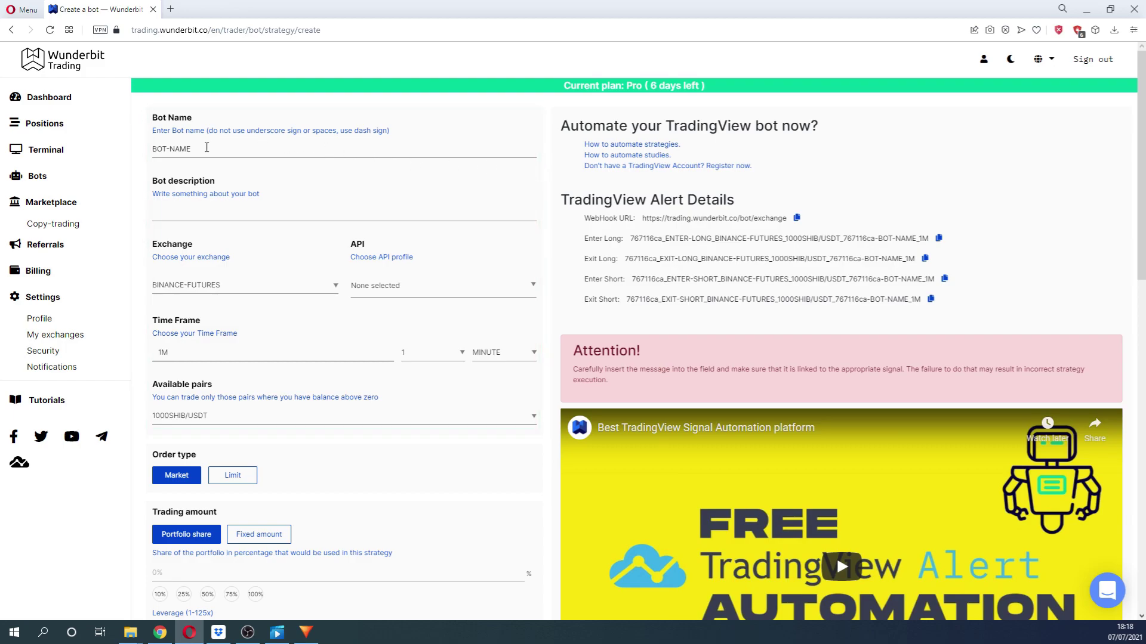
Step: Name the bot tEST-bOT, keep BINANCE-FUTURES as its exchange, and select the available API profile
{"action": "left_click_drag", "start_coordinate": [206, 148], "coordinate": [151, 149]}
{"action": "type", "text": "tEST-bOT"}
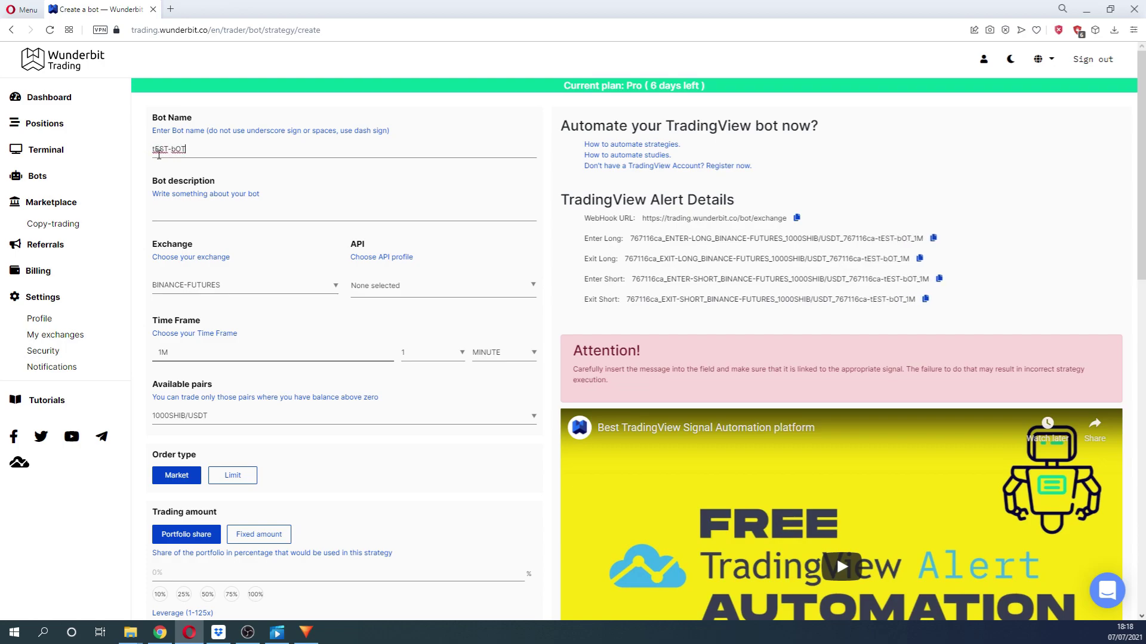
{"action": "left_click", "coordinate": [206, 287]}
{"action": "left_click", "coordinate": [297, 302]}
{"action": "left_click", "coordinate": [361, 292]}
{"action": "left_click", "coordinate": [361, 326]}
Step: Set the bot's time frame to 15 minutes and its trading pair to EGLD/USDT
{"action": "left_click", "coordinate": [407, 351]}
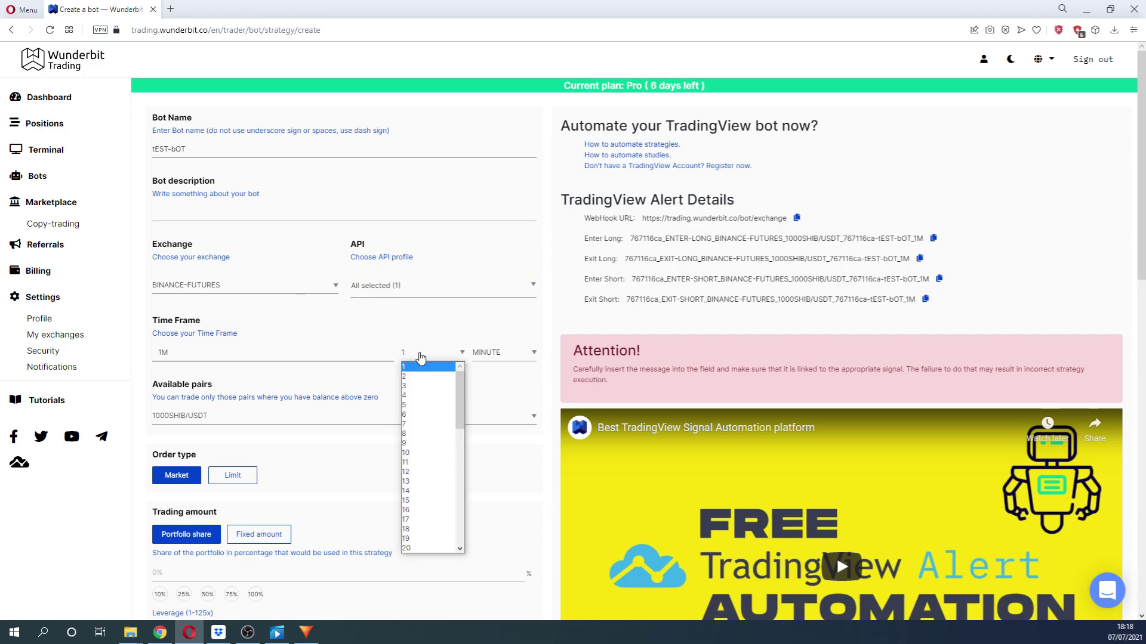
{"action": "left_click", "coordinate": [420, 501]}
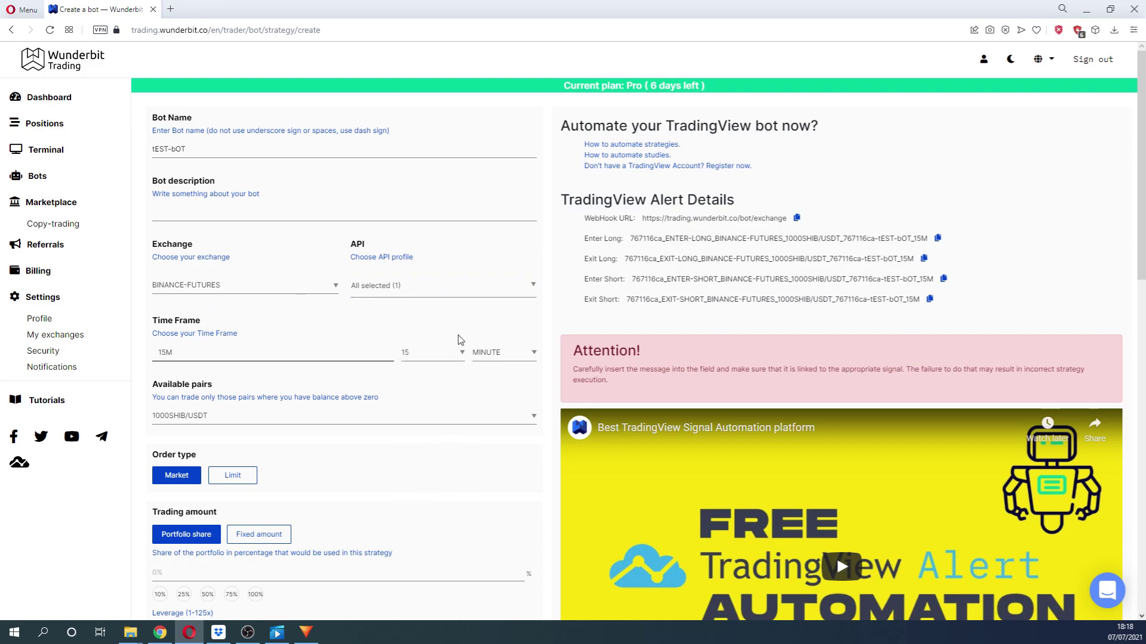
{"action": "left_click", "coordinate": [481, 424]}
{"action": "scroll", "coordinate": [340, 457], "scroll_direction": "down", "scroll_amount": 6}
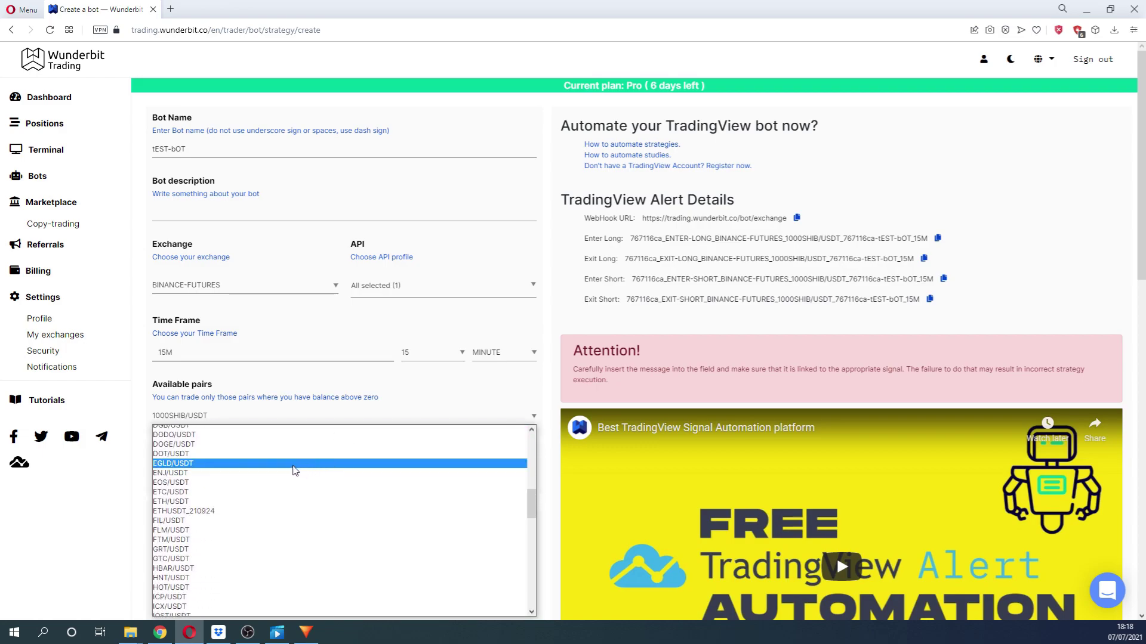
{"action": "left_click", "coordinate": [293, 468]}
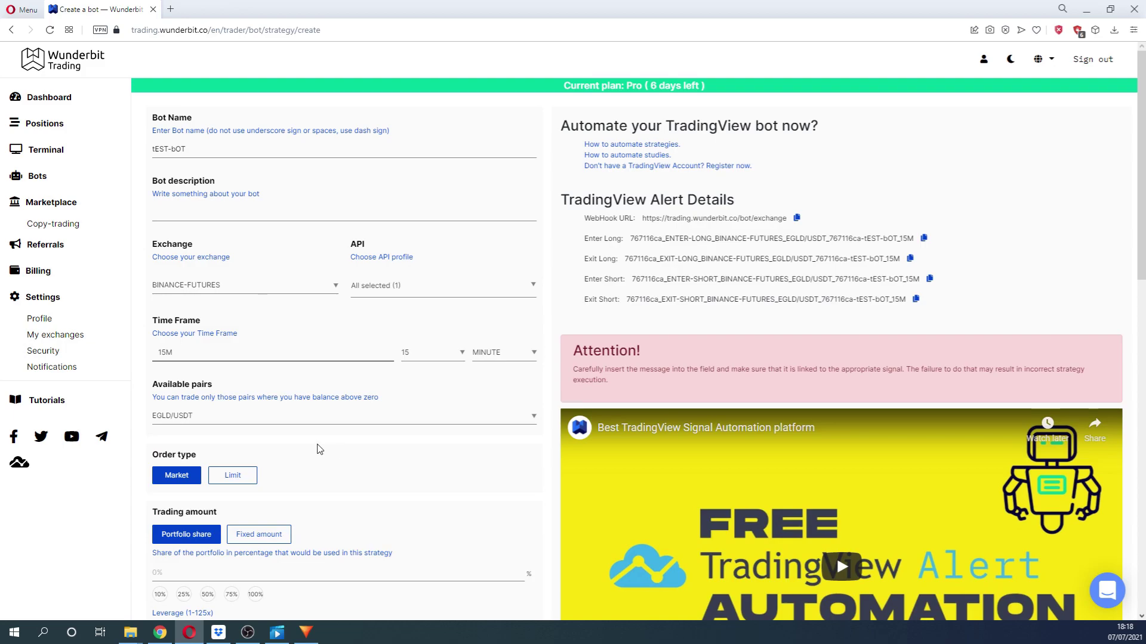
Step: Set the bot's order type to Limit
{"action": "scroll", "coordinate": [178, 475], "scroll_direction": "down", "scroll_amount": 1}
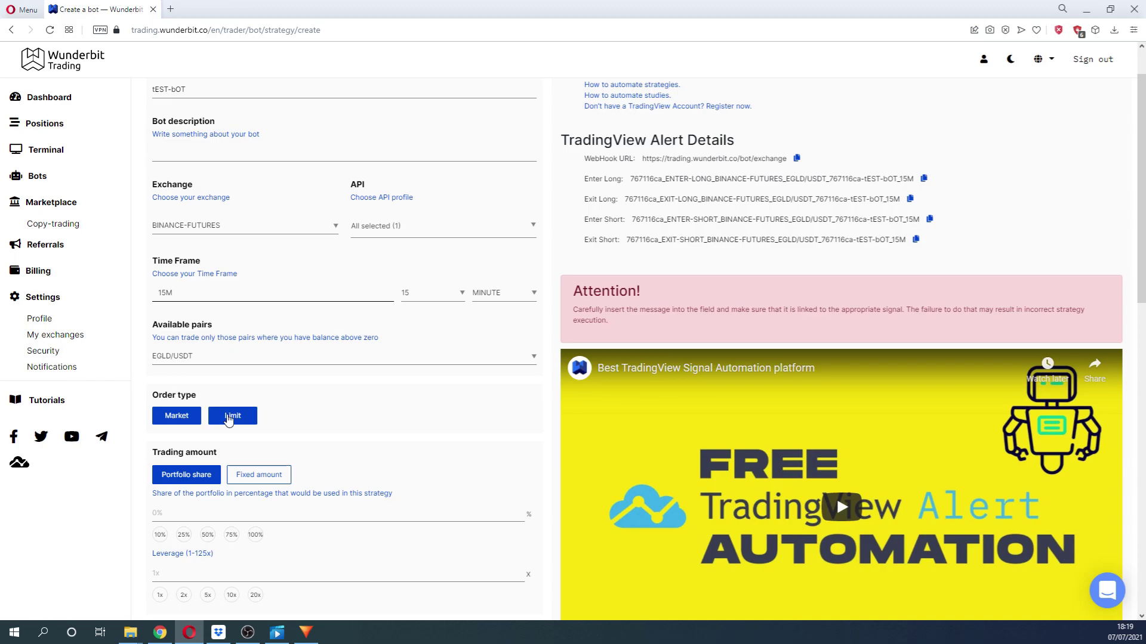
{"action": "left_click", "coordinate": [229, 420]}
{"action": "scroll", "coordinate": [229, 418], "scroll_direction": "down", "scroll_amount": 1}
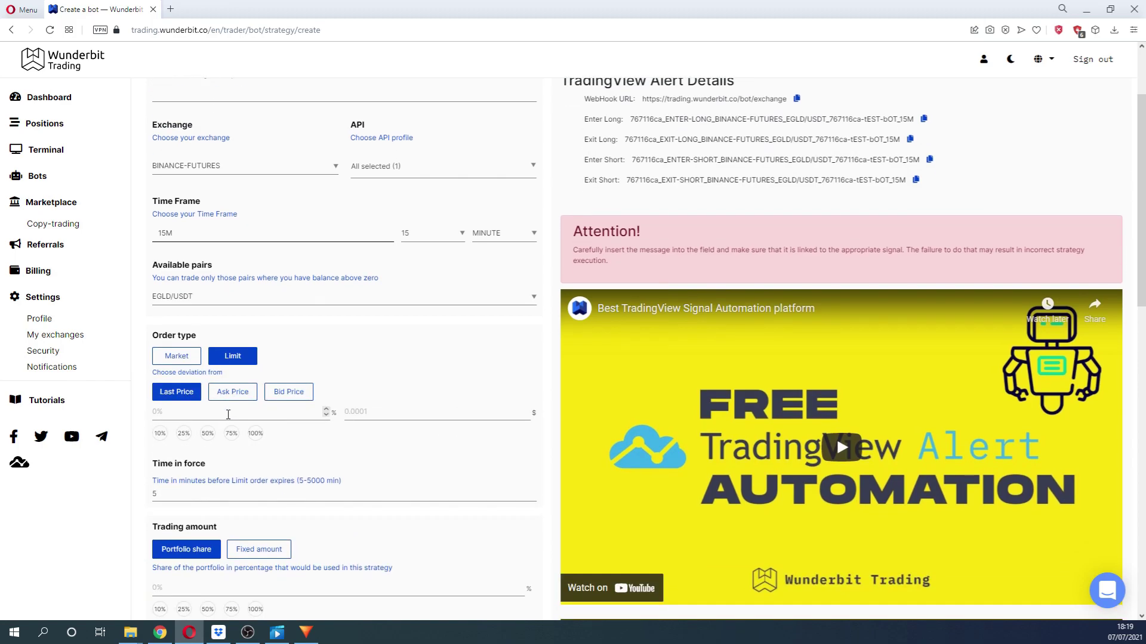
Step: Set the bot's trading amount to a fixed amount of $50
{"action": "scroll", "coordinate": [147, 416], "scroll_direction": "down", "scroll_amount": 1}
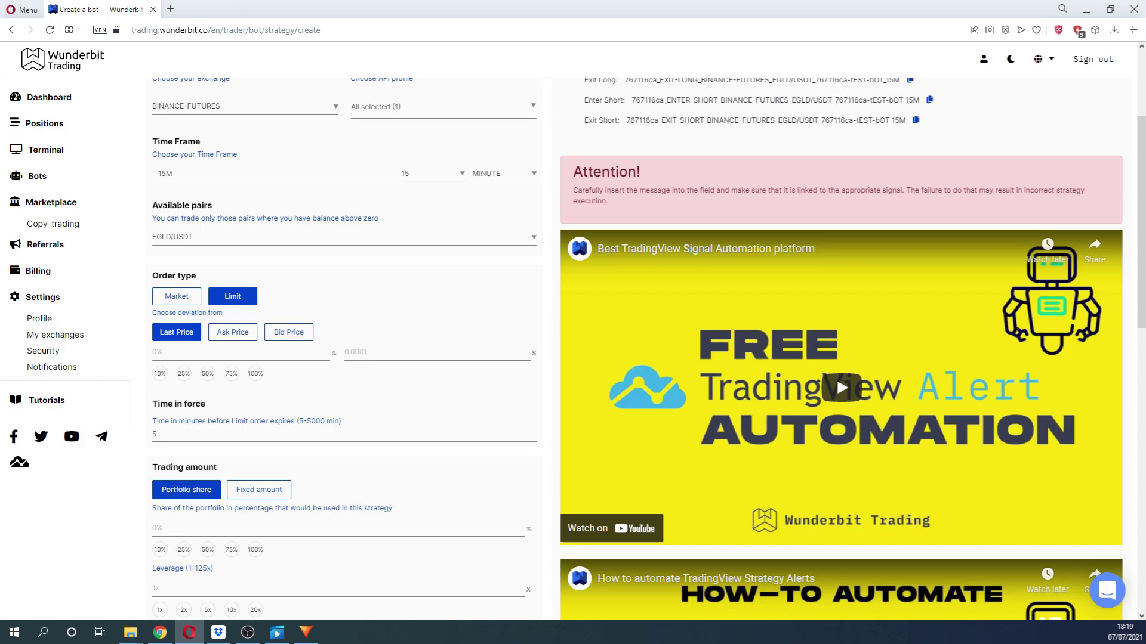
{"action": "scroll", "coordinate": [105, 485], "scroll_direction": "down", "scroll_amount": 2}
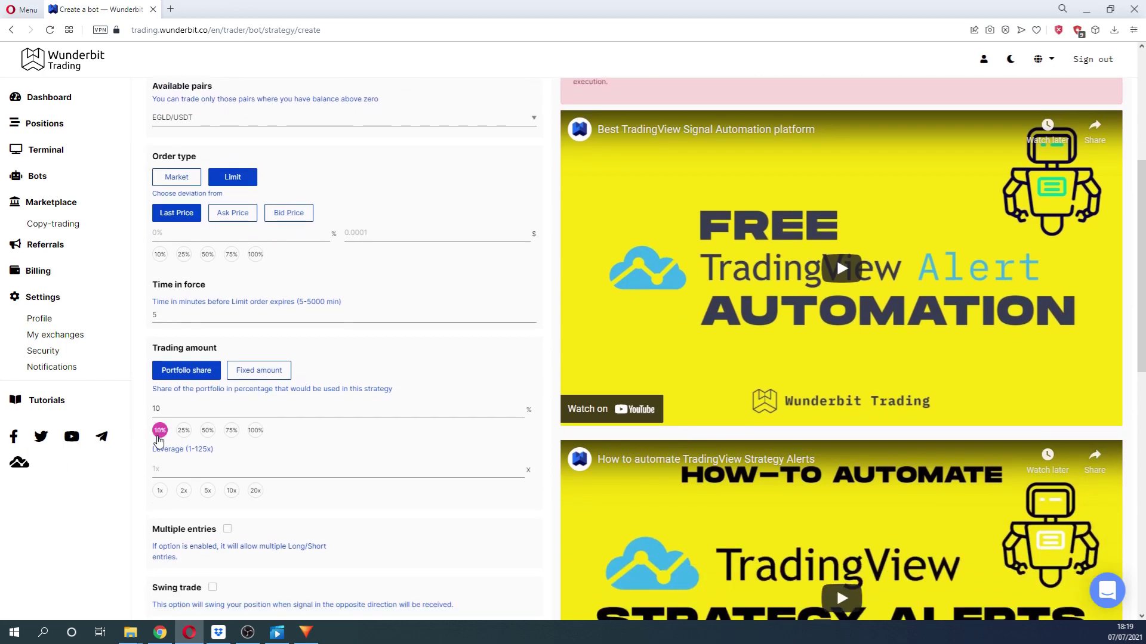
{"action": "left_click", "coordinate": [184, 430]}
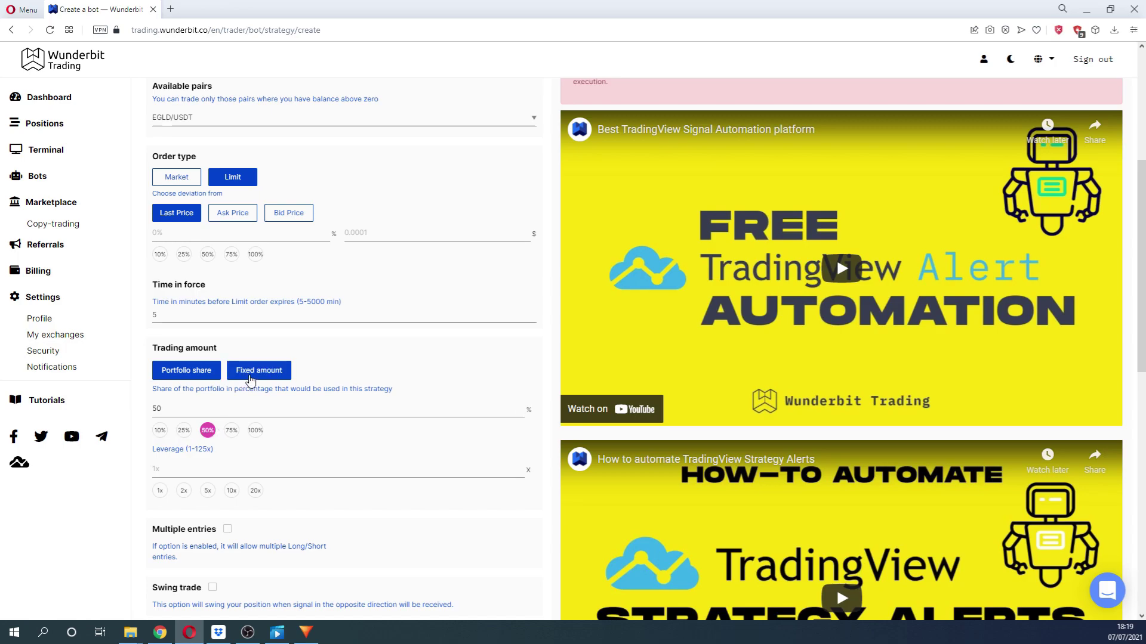
{"action": "left_click", "coordinate": [249, 379]}
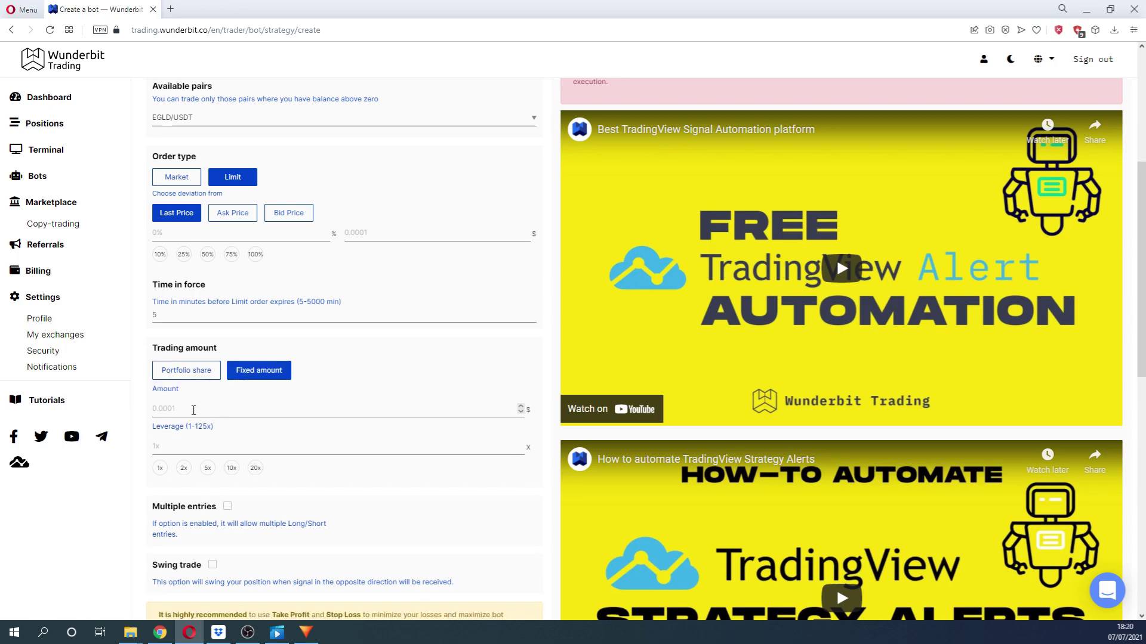
{"action": "type", "text": "50"}
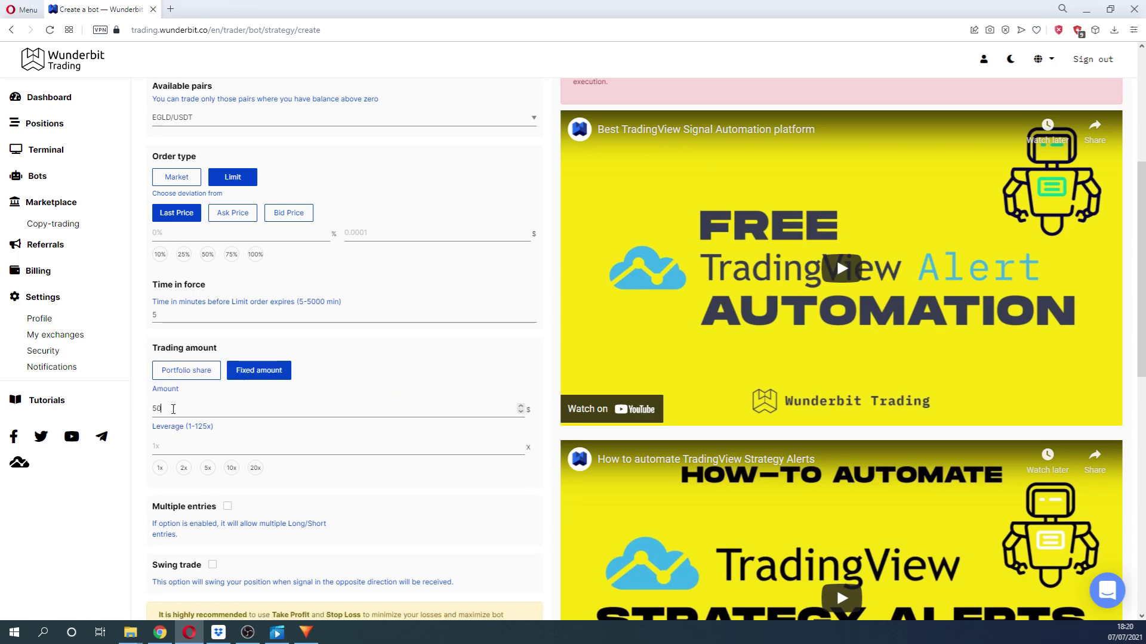
Step: Enable Multiple entries and its Exit All option for the bot
{"action": "scroll", "coordinate": [214, 387], "scroll_direction": "down", "scroll_amount": 2}
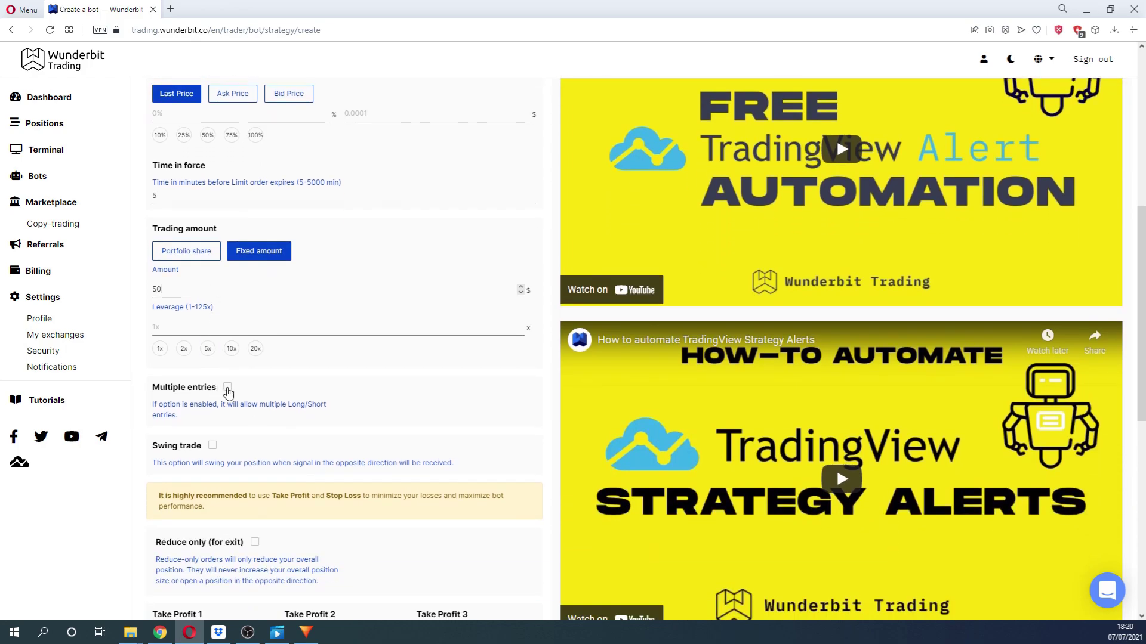
{"action": "left_click", "coordinate": [227, 388]}
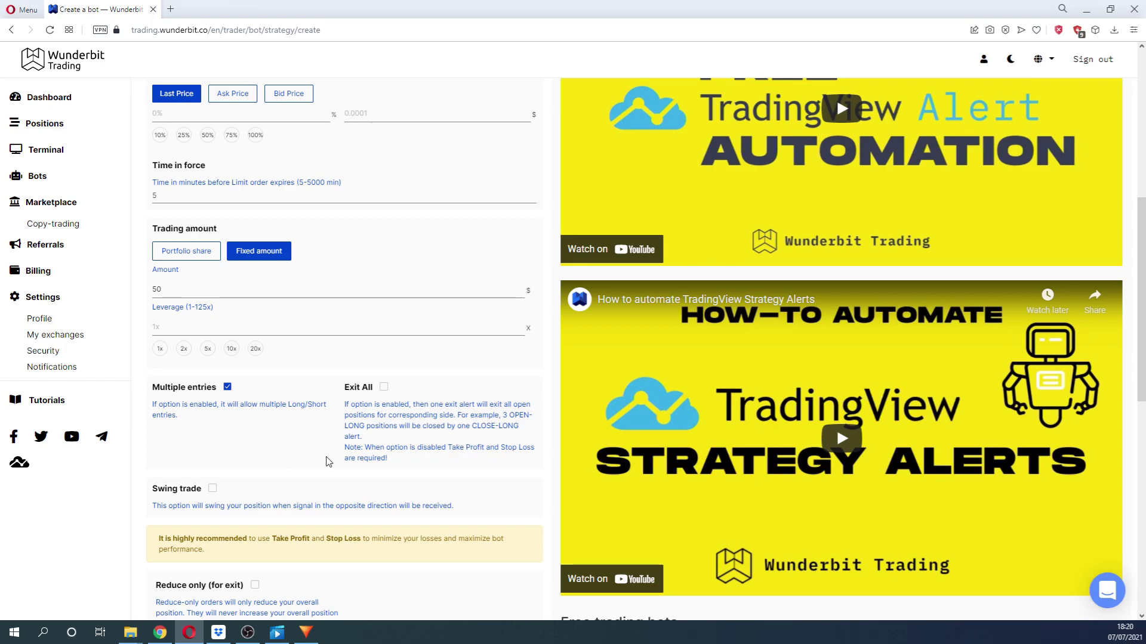
{"action": "scroll", "coordinate": [327, 461], "scroll_direction": "down", "scroll_amount": 3}
{"action": "scroll", "coordinate": [327, 461], "scroll_direction": "down", "scroll_amount": 1}
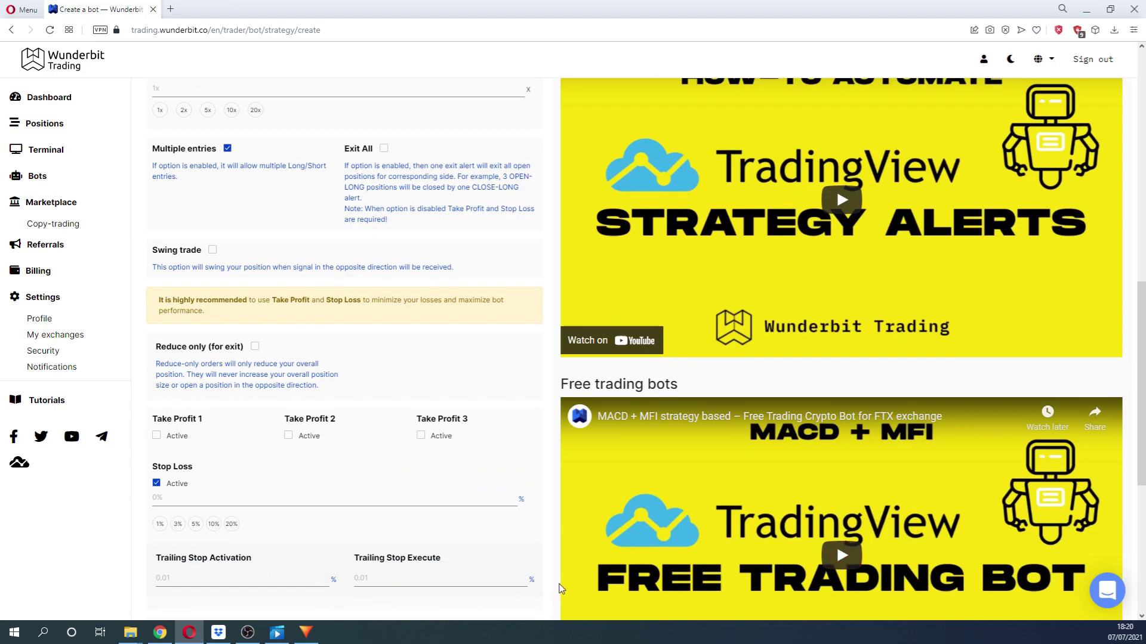
{"action": "scroll", "coordinate": [560, 588], "scroll_direction": "up", "scroll_amount": 2}
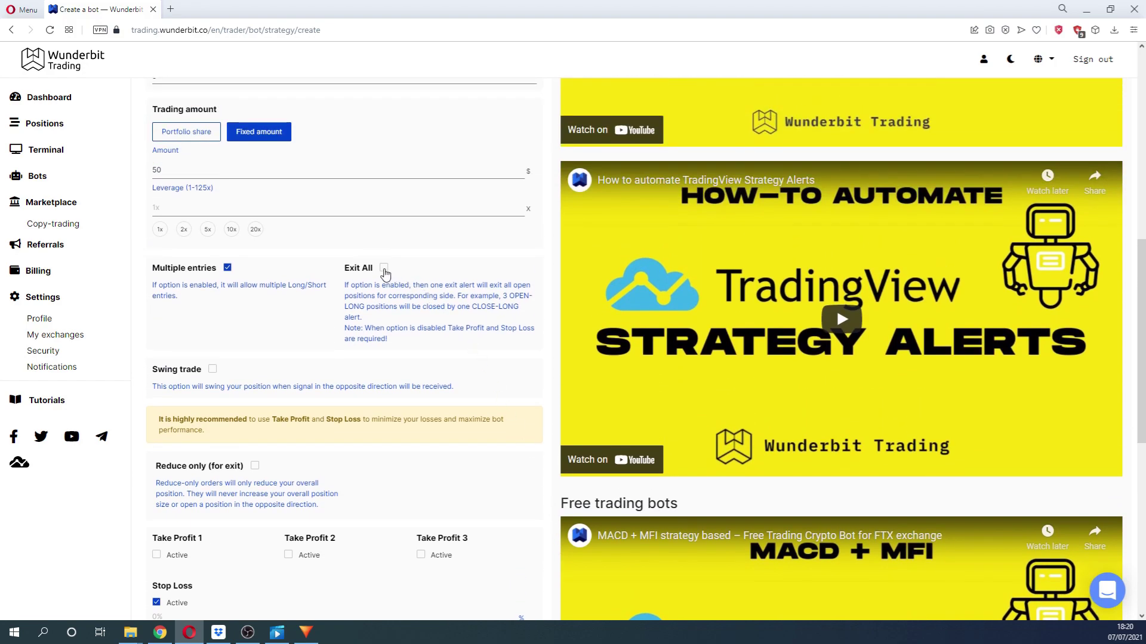
{"action": "left_click", "coordinate": [383, 269]}
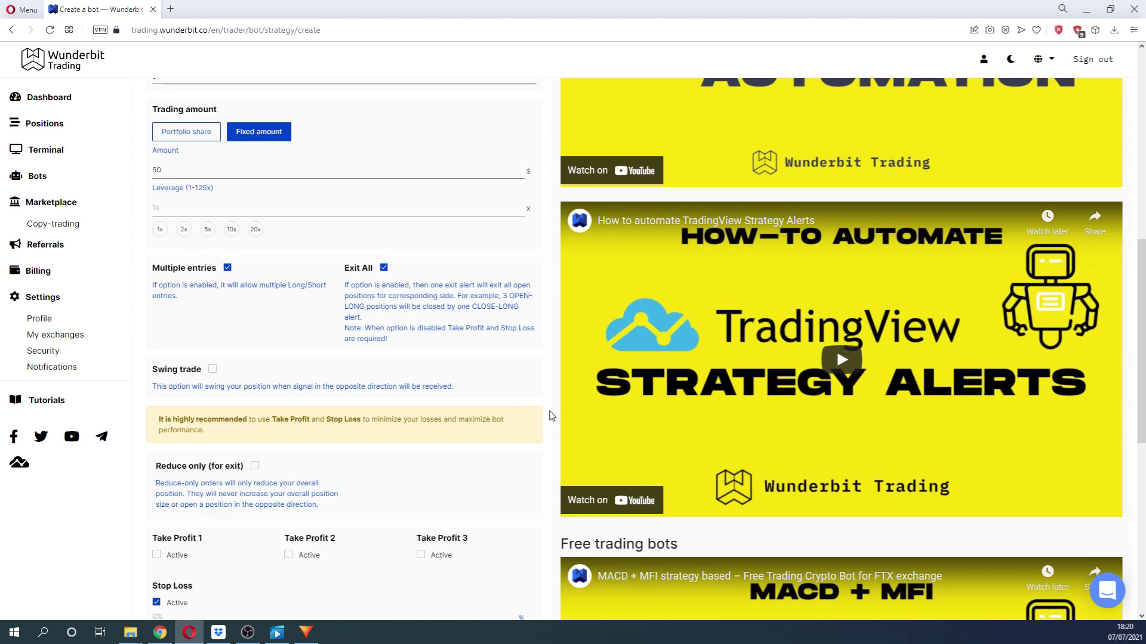
Step: Activate Take Profit 1, Take Profit 2 and Take Profit 3 for the bot
{"action": "scroll", "coordinate": [552, 416], "scroll_direction": "down", "scroll_amount": 2}
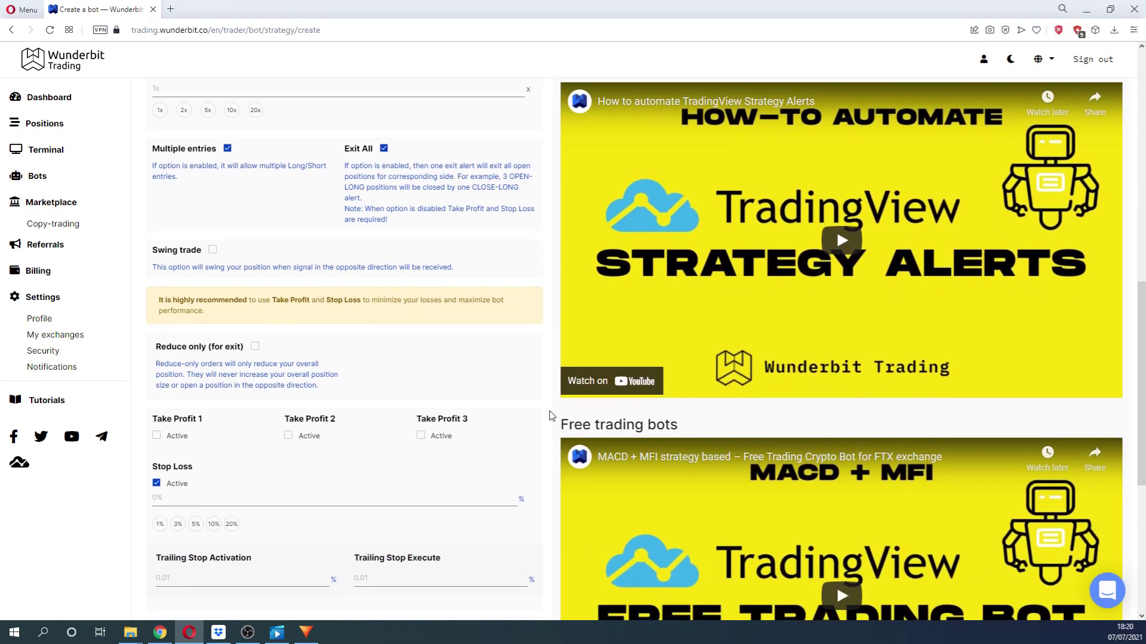
{"action": "left_click", "coordinate": [178, 438]}
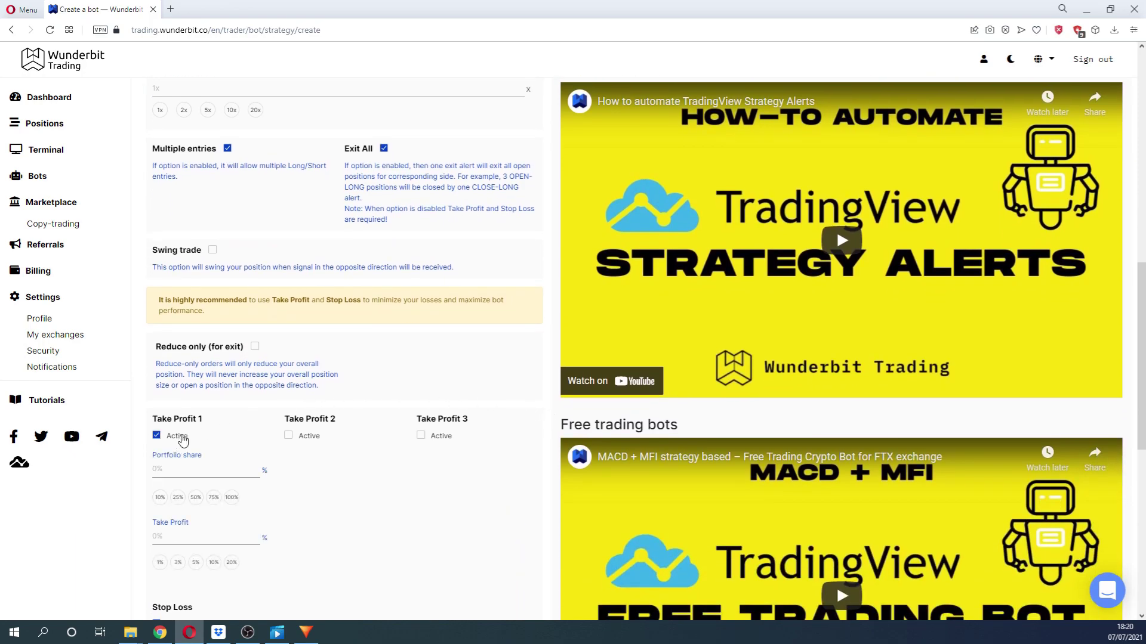
{"action": "left_click", "coordinate": [289, 435]}
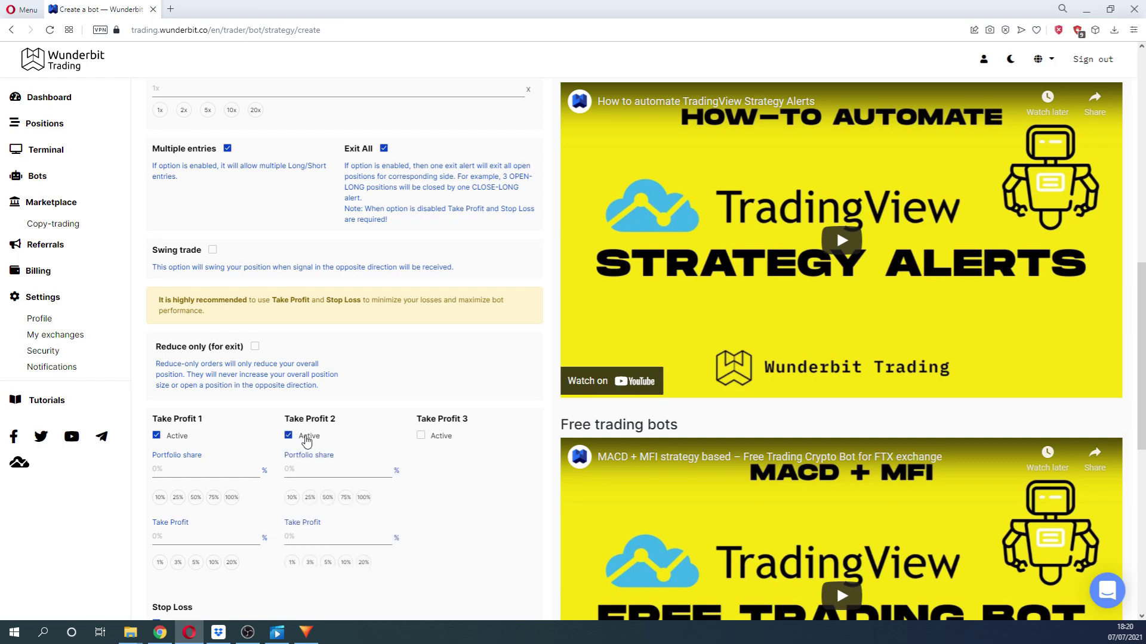
{"action": "scroll", "coordinate": [304, 439], "scroll_direction": "down", "scroll_amount": 1}
{"action": "left_click", "coordinate": [422, 378]}
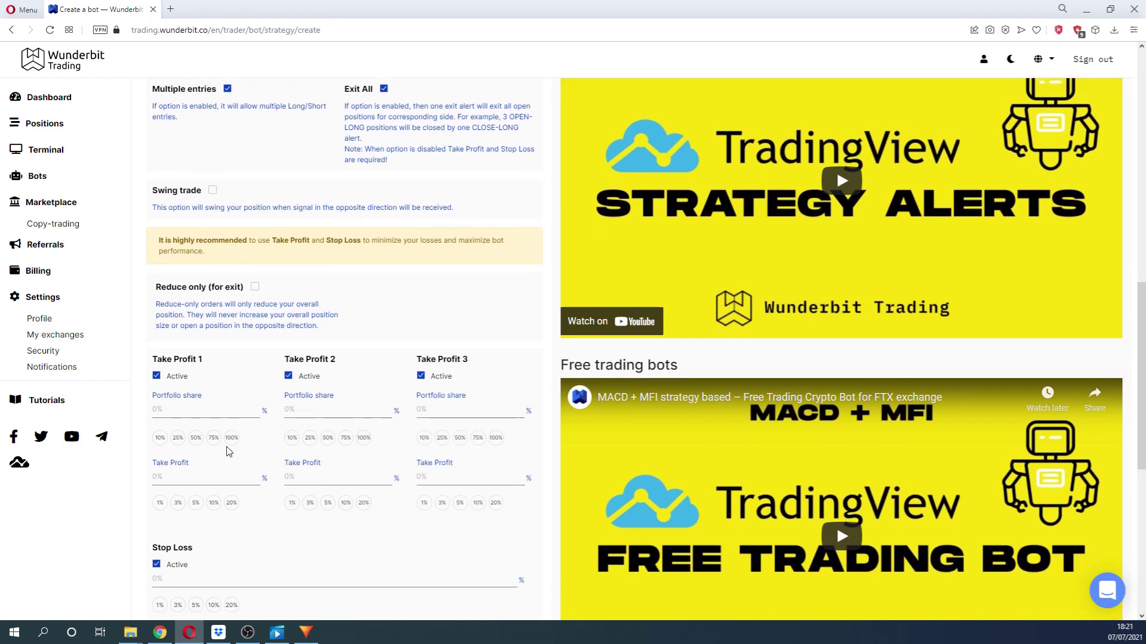
Step: Set Take Profit 1 to a 50% portfolio share at 3% and Take Profit 2 to a 25% share at 5%
{"action": "left_click", "coordinate": [197, 443]}
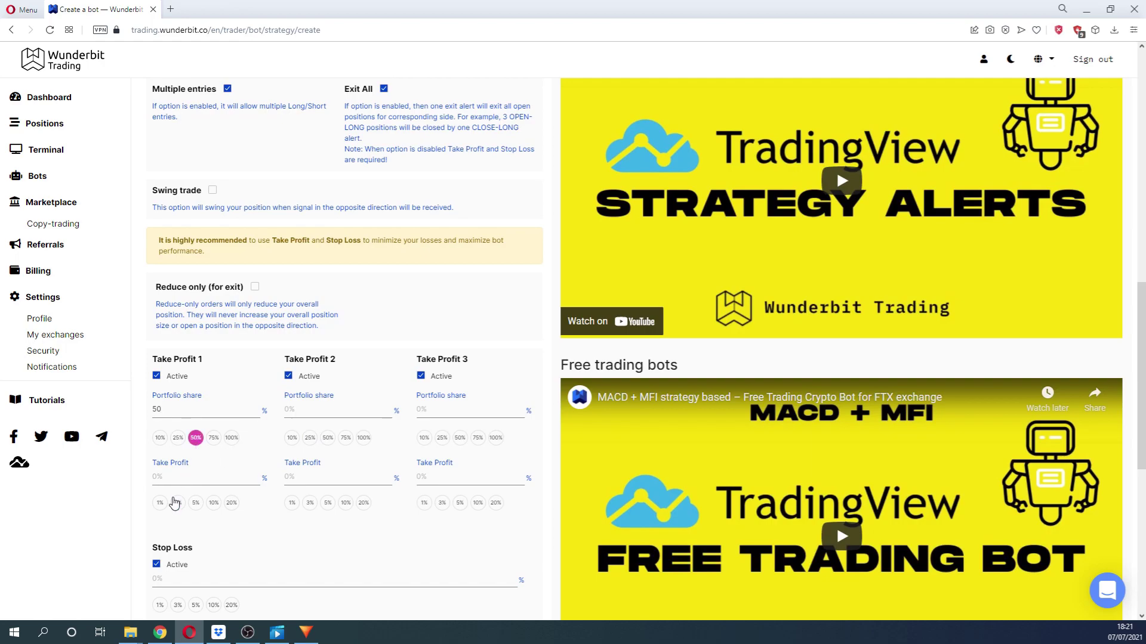
{"action": "left_click", "coordinate": [178, 504]}
{"action": "left_click", "coordinate": [310, 442]}
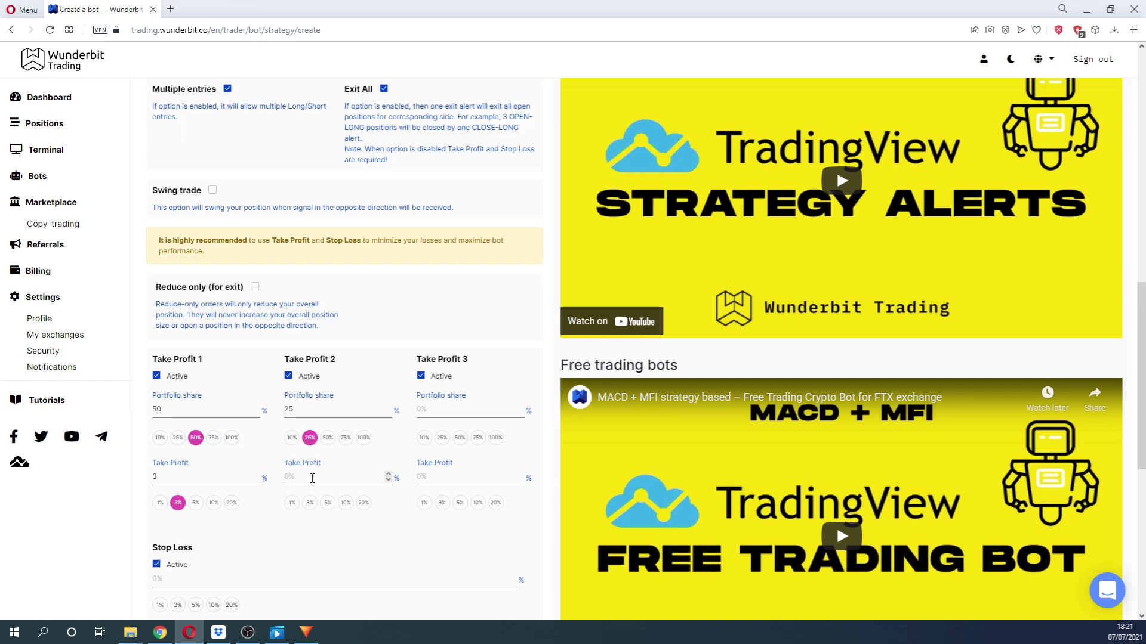
{"action": "left_click", "coordinate": [328, 503]}
Step: Set Take Profit 3 to the remaining 25% portfolio share with a 1000% take profit
{"action": "left_click", "coordinate": [497, 439]}
{"action": "left_click", "coordinate": [495, 503]}
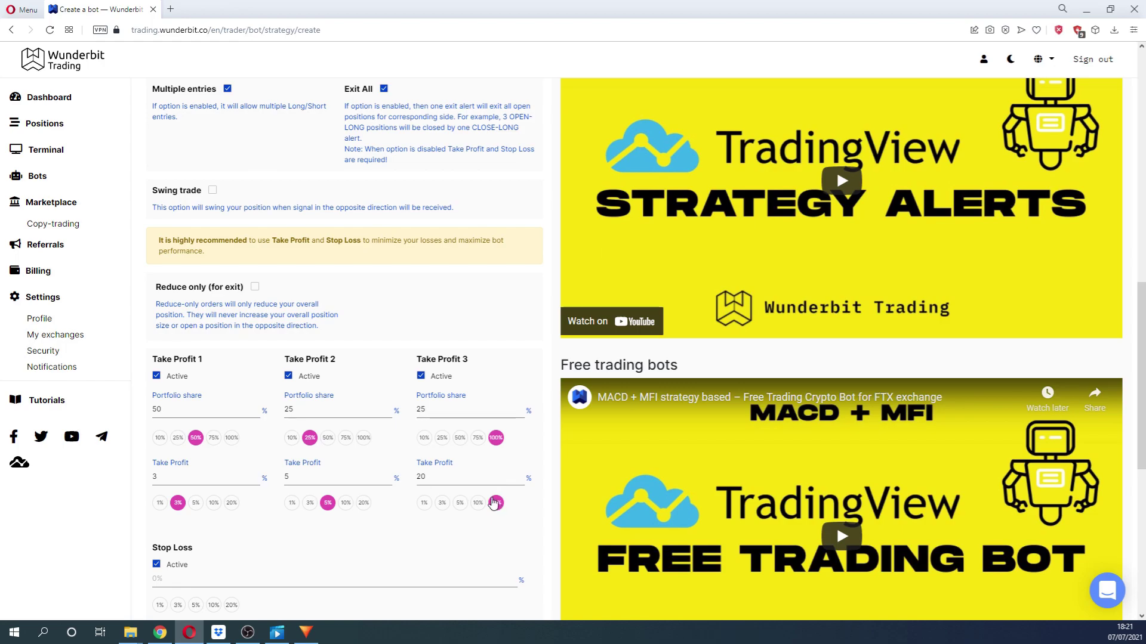
{"action": "left_click_drag", "start_coordinate": [437, 477], "coordinate": [417, 481]}
{"action": "type", "text": "1000"}
Step: Try several preset stop loss percentages for the bot, ending on 5%
{"action": "scroll", "coordinate": [500, 353], "scroll_direction": "down", "scroll_amount": 2}
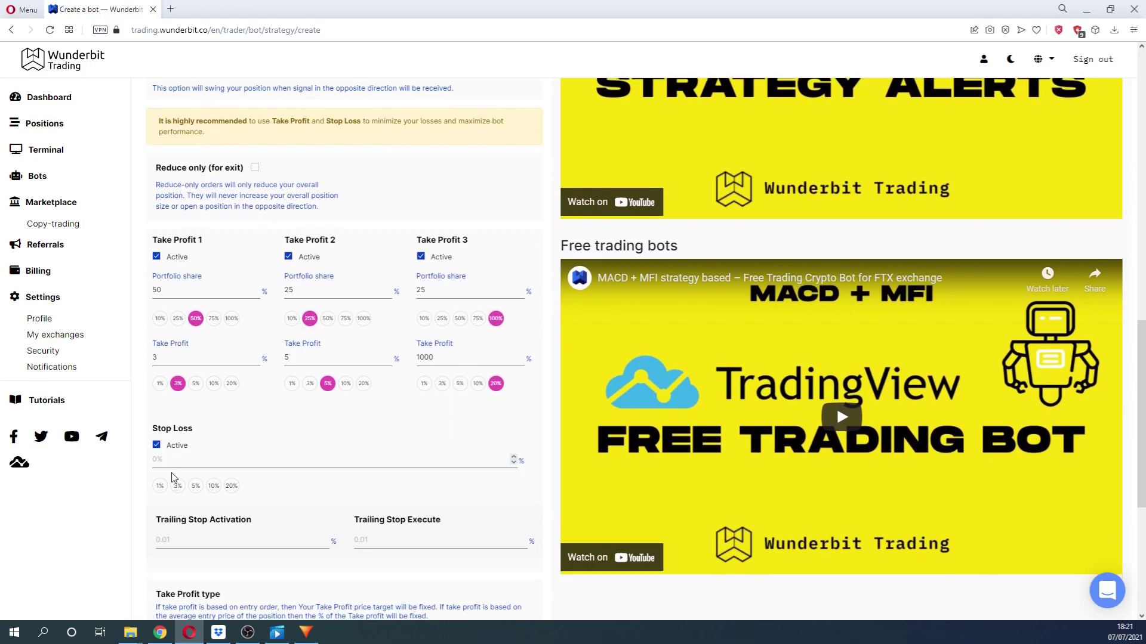
{"action": "left_click", "coordinate": [178, 485]}
{"action": "left_click", "coordinate": [213, 486]}
{"action": "left_click", "coordinate": [159, 486]}
{"action": "left_click", "coordinate": [178, 485]}
{"action": "left_click", "coordinate": [195, 486]}
Step: Set the bot's stop loss to 100%
{"action": "scroll", "coordinate": [197, 484], "scroll_direction": "down", "scroll_amount": 3}
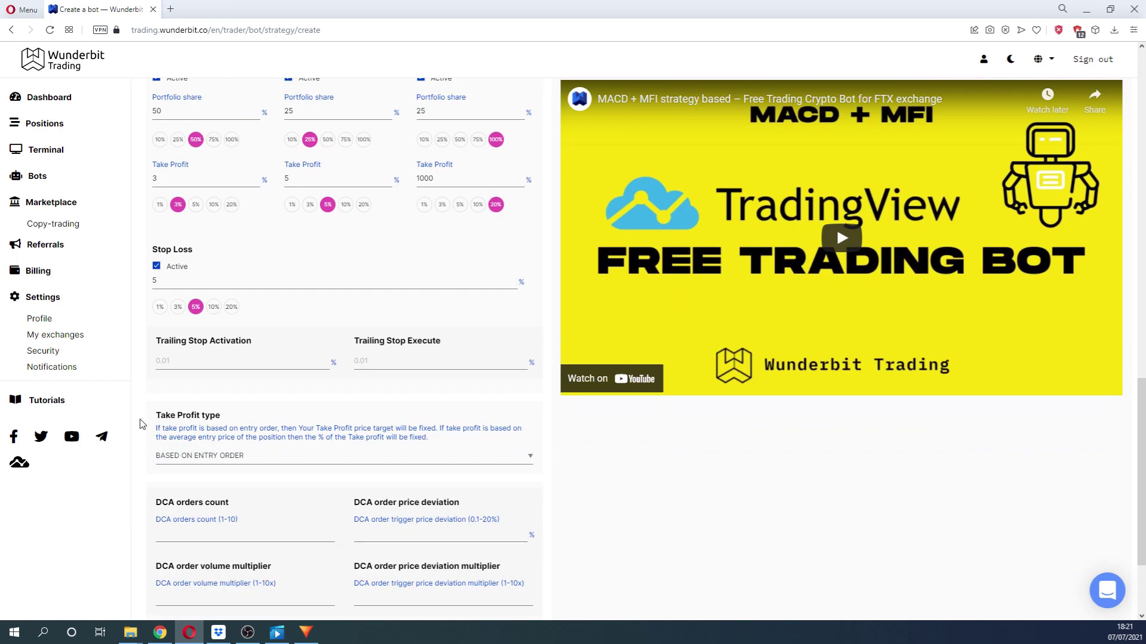
{"action": "double_click", "coordinate": [171, 283]}
{"action": "type", "text": "100"}
{"action": "left_click", "coordinate": [138, 329]}
Step: Set the trailing stop activation to 2% and the trailing stop execute to 1%
{"action": "left_click", "coordinate": [193, 361]}
{"action": "type", "text": "2"}
{"action": "left_click", "coordinate": [377, 364]}
{"action": "type", "text": "1"}
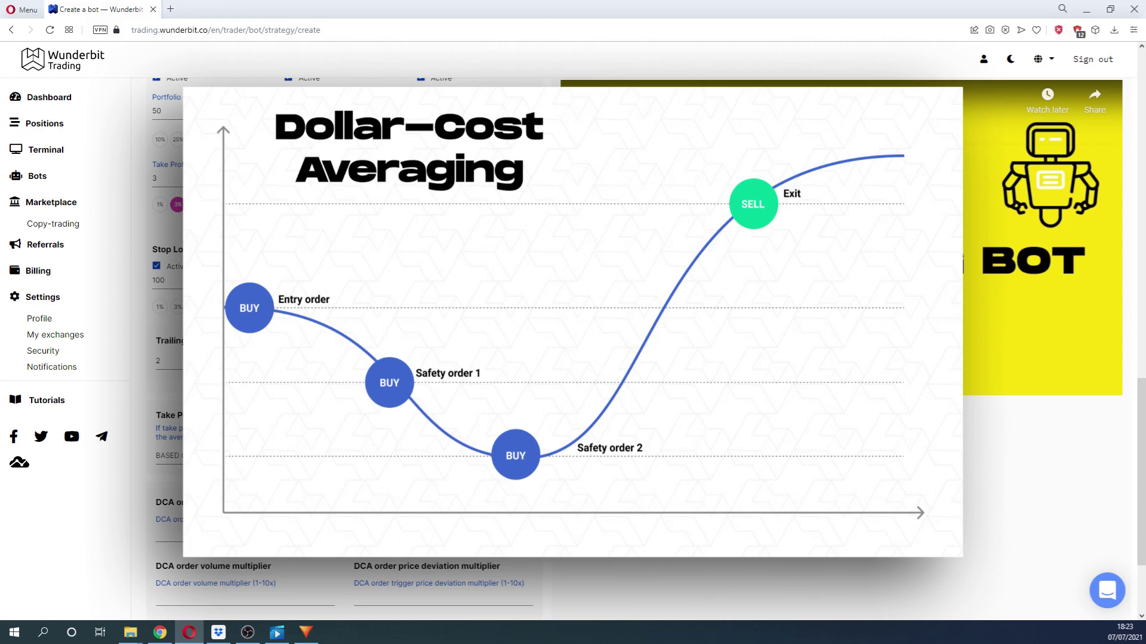
Step: Set the bot's take profit type to Based on Average Price
{"action": "scroll", "coordinate": [134, 391], "scroll_direction": "down", "scroll_amount": 1}
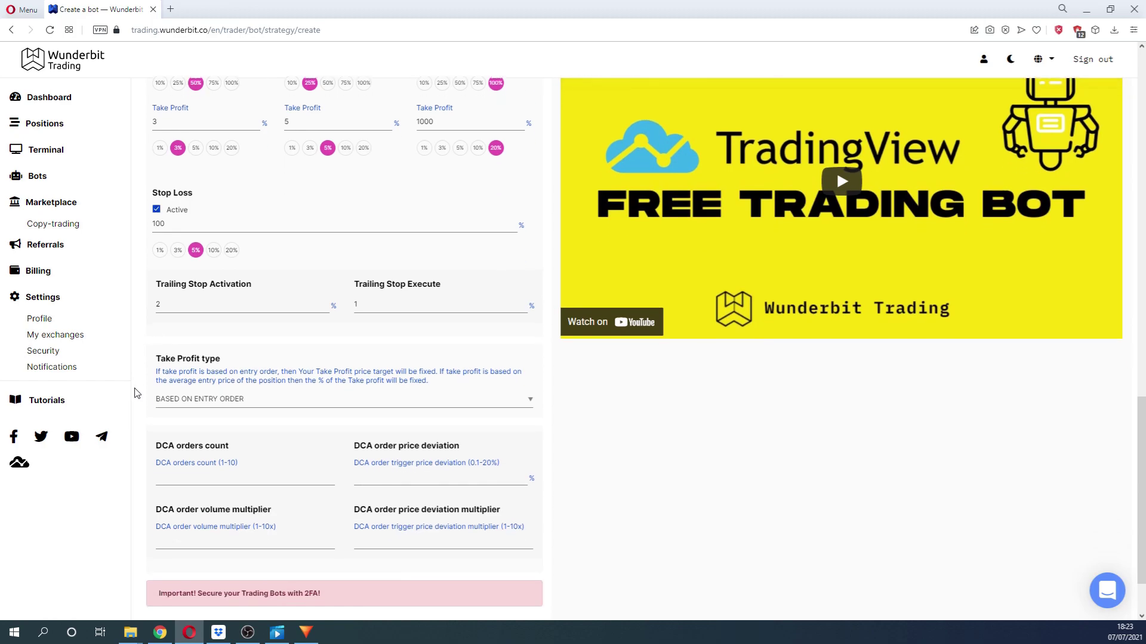
{"action": "scroll", "coordinate": [134, 393], "scroll_direction": "down", "scroll_amount": 2}
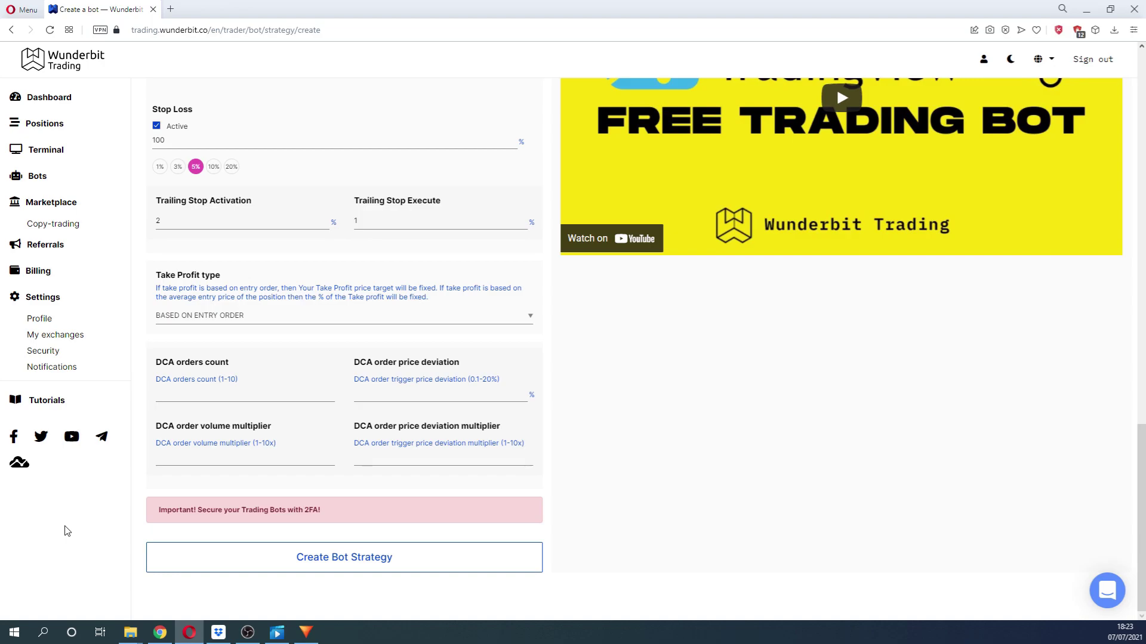
{"action": "left_click", "coordinate": [285, 322]}
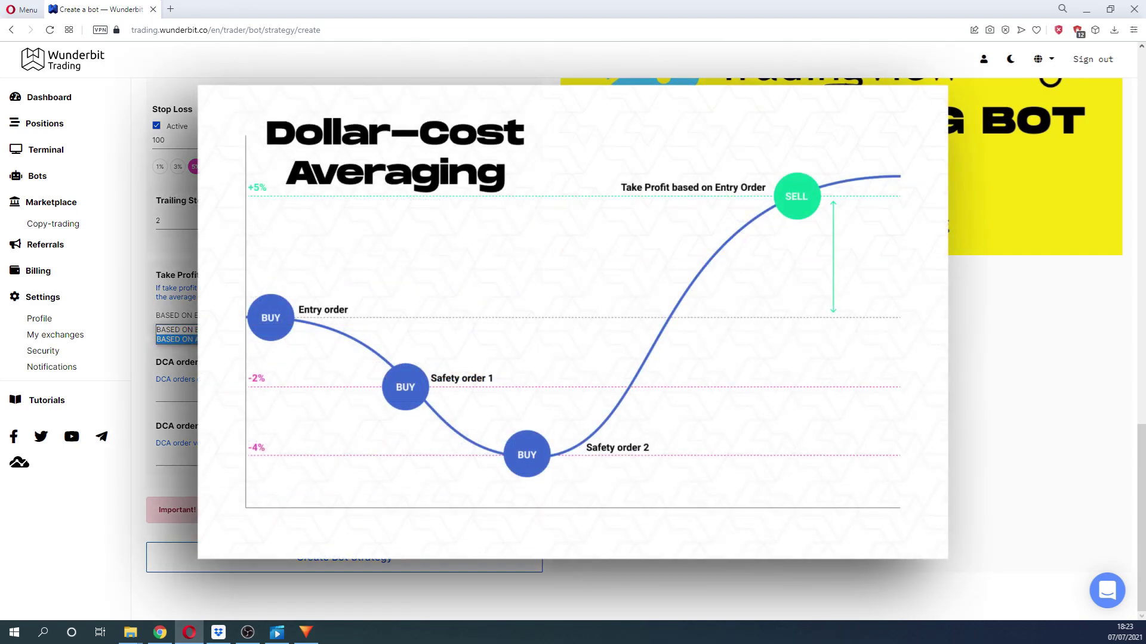
{"action": "key", "text": "Escape"}
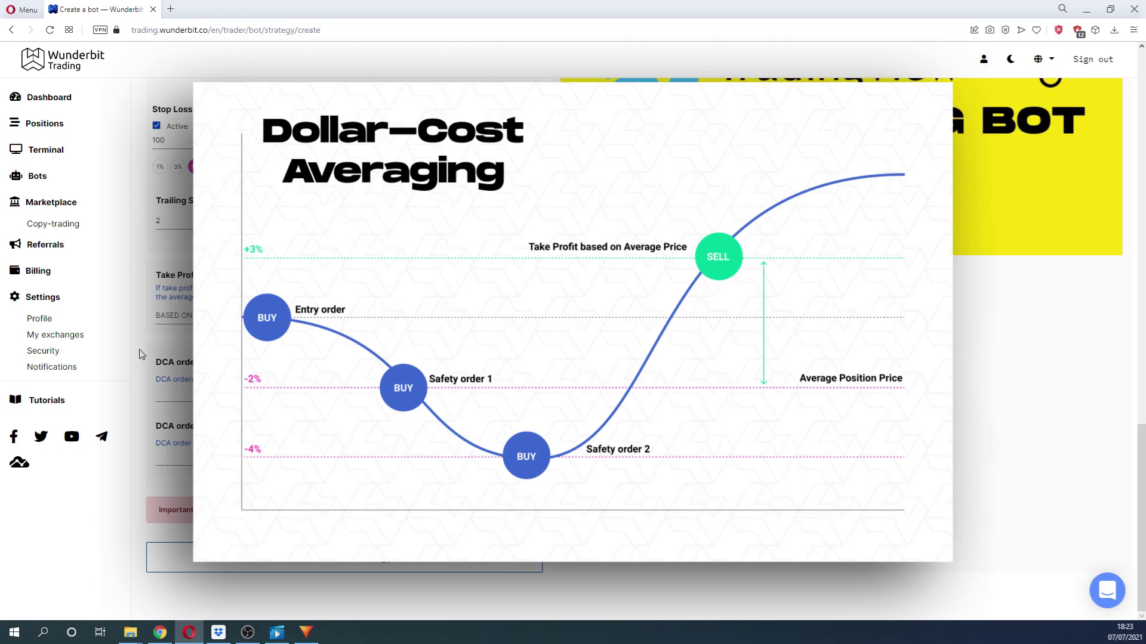
{"action": "left_click", "coordinate": [185, 315]}
{"action": "left_click", "coordinate": [189, 340]}
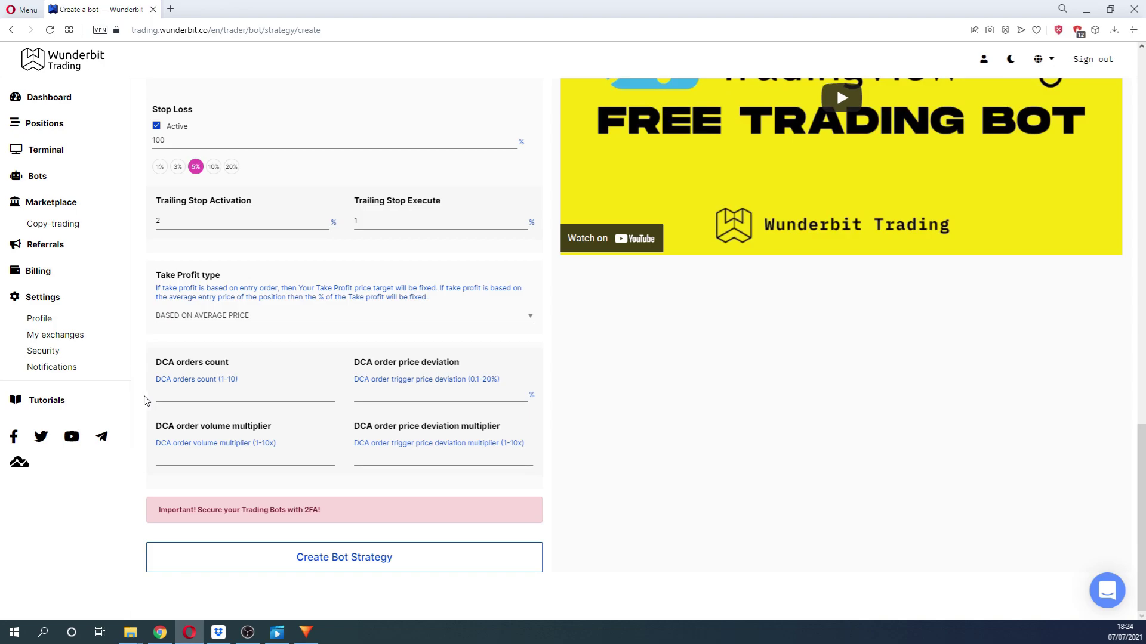
Step: Configure 5 DCA orders with a 2% price deviation and 1x volume and price deviation multipliers
{"action": "left_click", "coordinate": [167, 395]}
{"action": "type", "text": "5"}
{"action": "left_click", "coordinate": [385, 460]}
Step: Review the TradingView alert details and the bot settings, and create the bot strategy
{"action": "scroll", "coordinate": [608, 490], "scroll_direction": "up", "scroll_amount": 15}
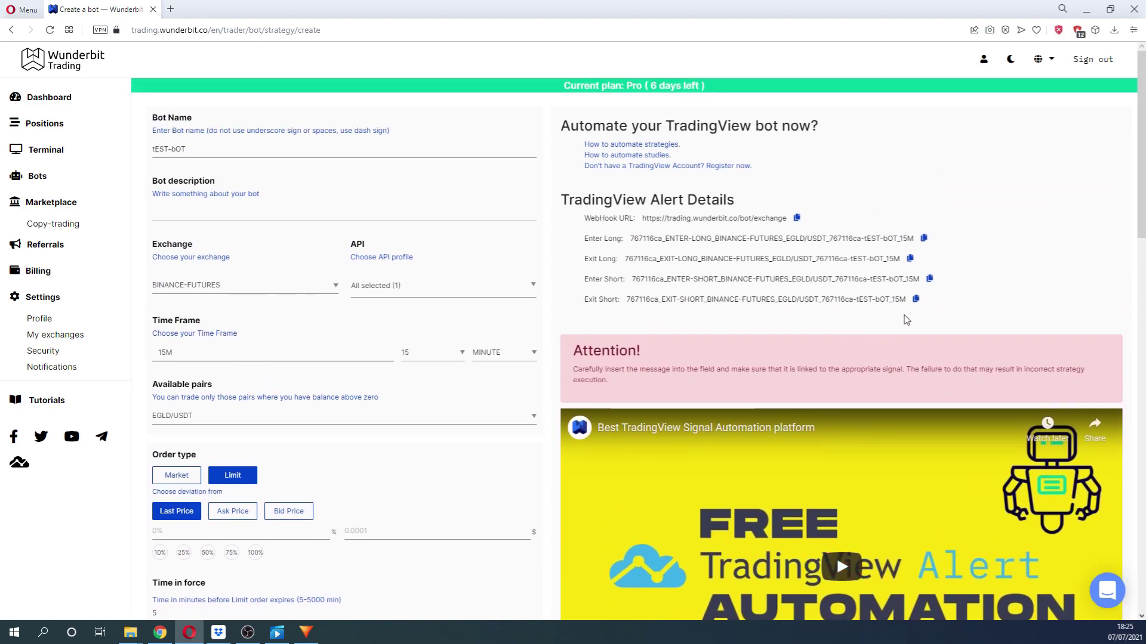
{"action": "scroll", "coordinate": [551, 183], "scroll_direction": "down", "scroll_amount": 9}
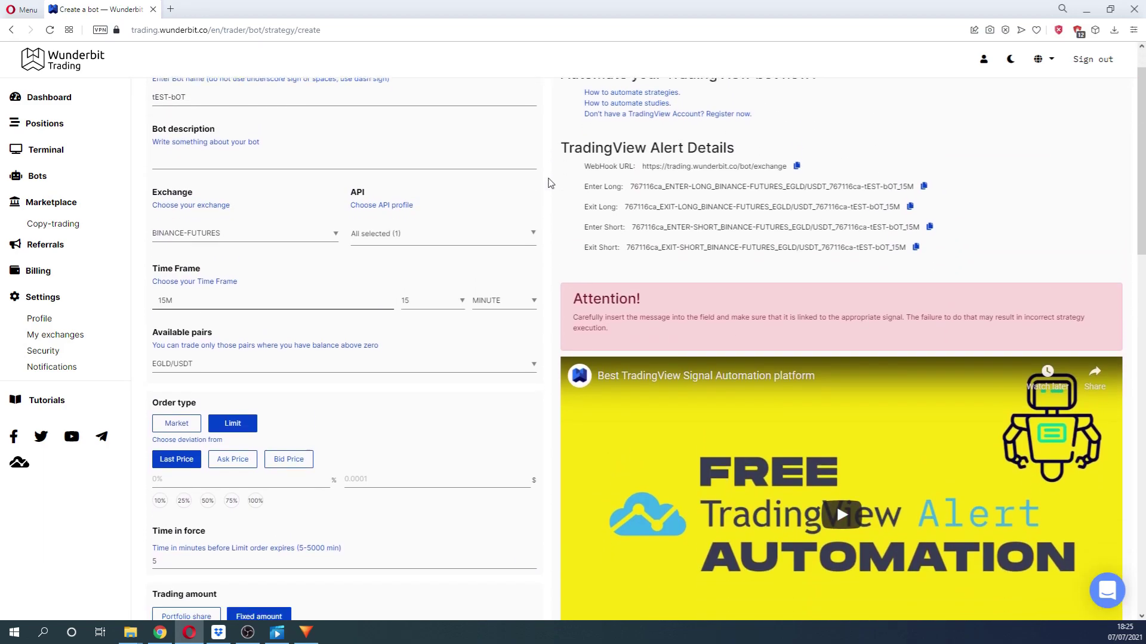
{"action": "scroll", "coordinate": [550, 183], "scroll_direction": "down", "scroll_amount": 8}
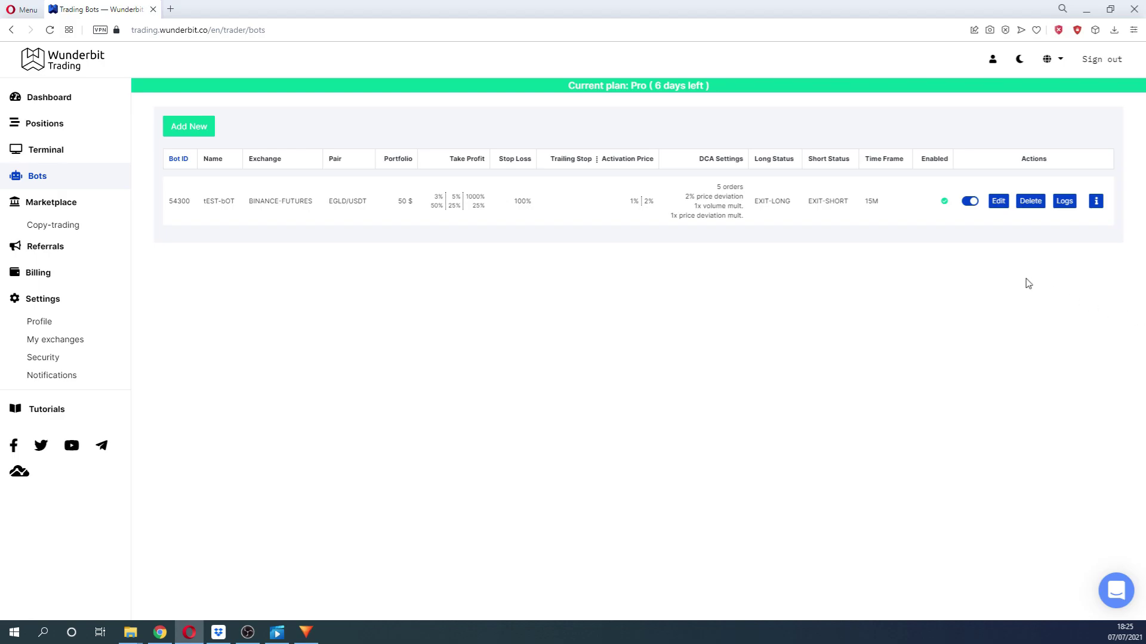
Step: Try disabling tEST-bOT, choosing to close all strategies it opened
{"action": "left_click", "coordinate": [971, 201]}
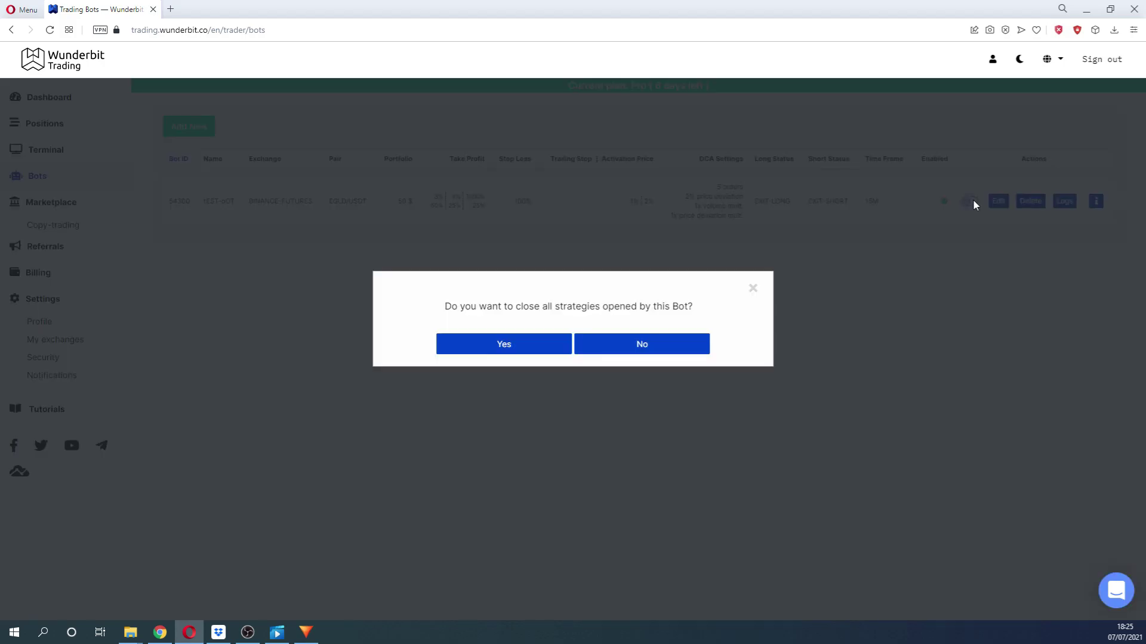
{"action": "left_click", "coordinate": [545, 351]}
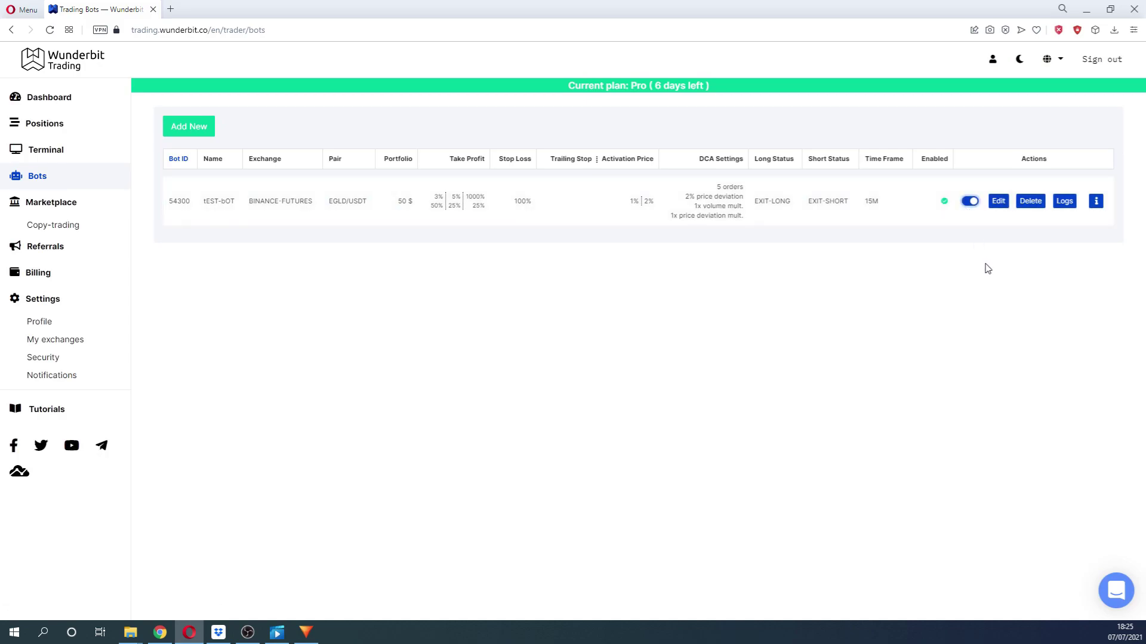
Step: Check the logs and the trade details of tEST-bOT, closing each view again
{"action": "left_click", "coordinate": [1065, 206]}
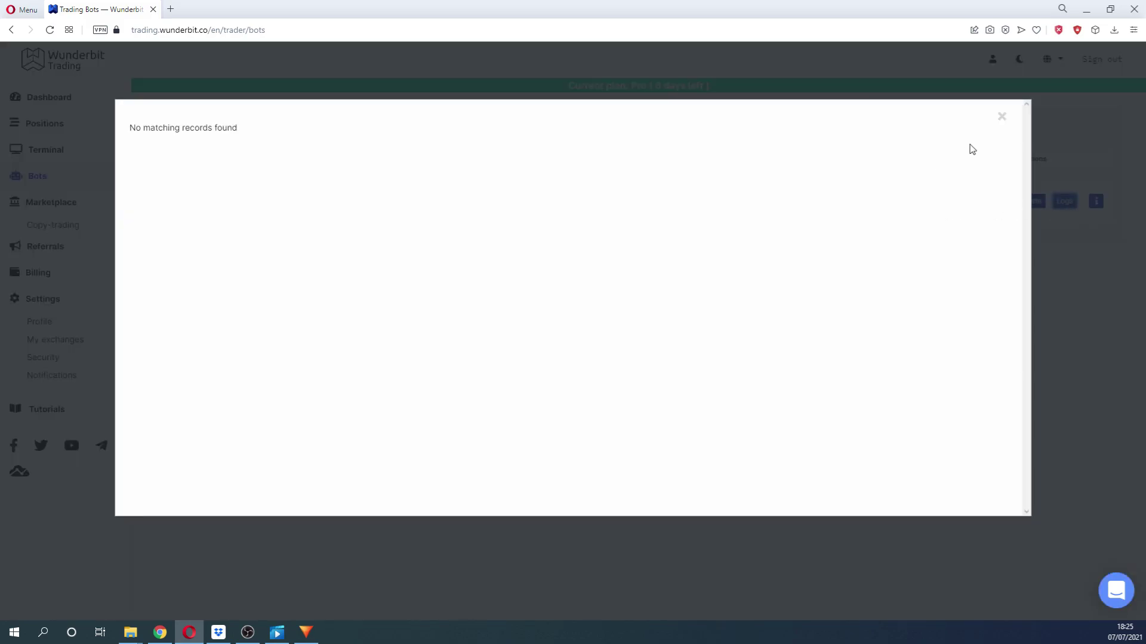
{"action": "left_click", "coordinate": [1002, 116]}
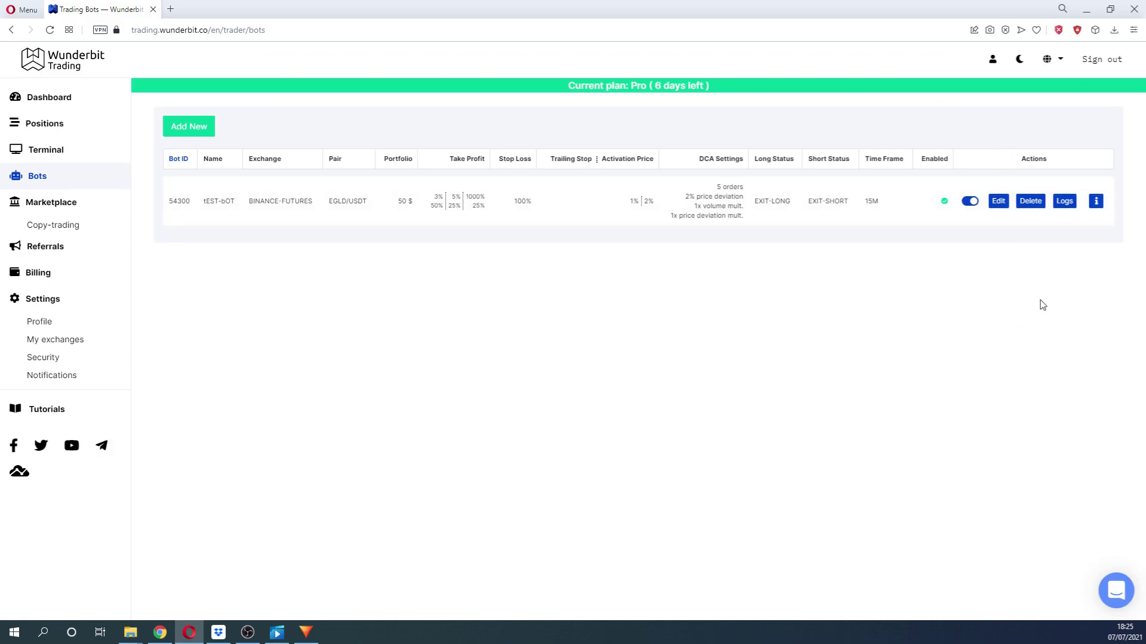
{"action": "left_click", "coordinate": [1096, 203]}
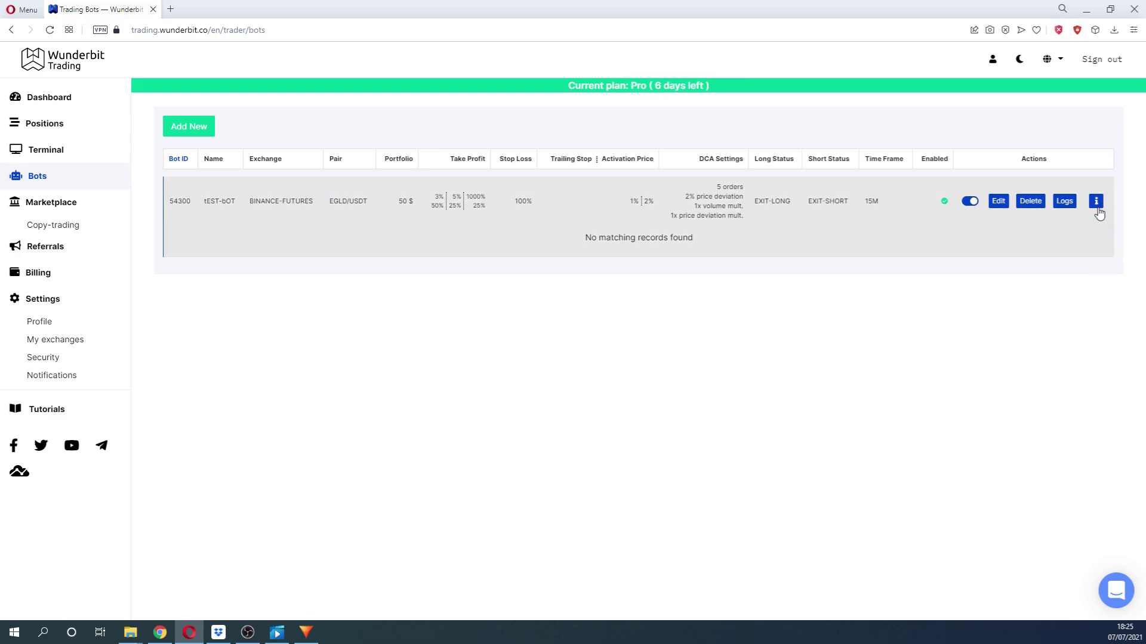
{"action": "left_click", "coordinate": [1096, 203]}
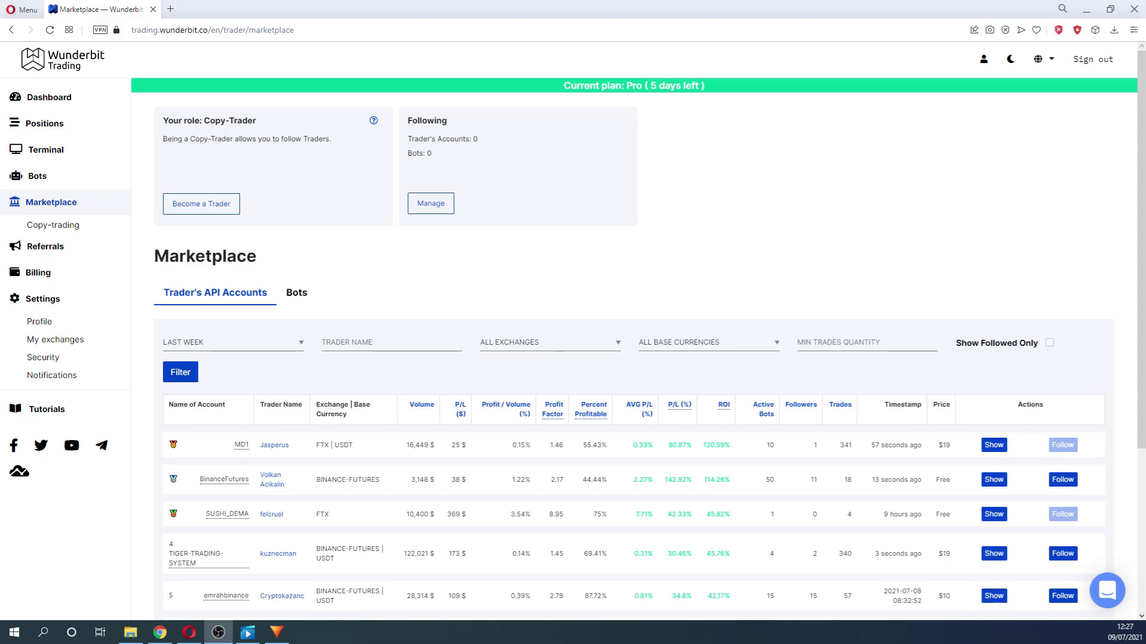
Step: Browse the first three pages of traders' API accounts in the Marketplace
{"action": "scroll", "coordinate": [1091, 329], "scroll_direction": "down", "scroll_amount": 1}
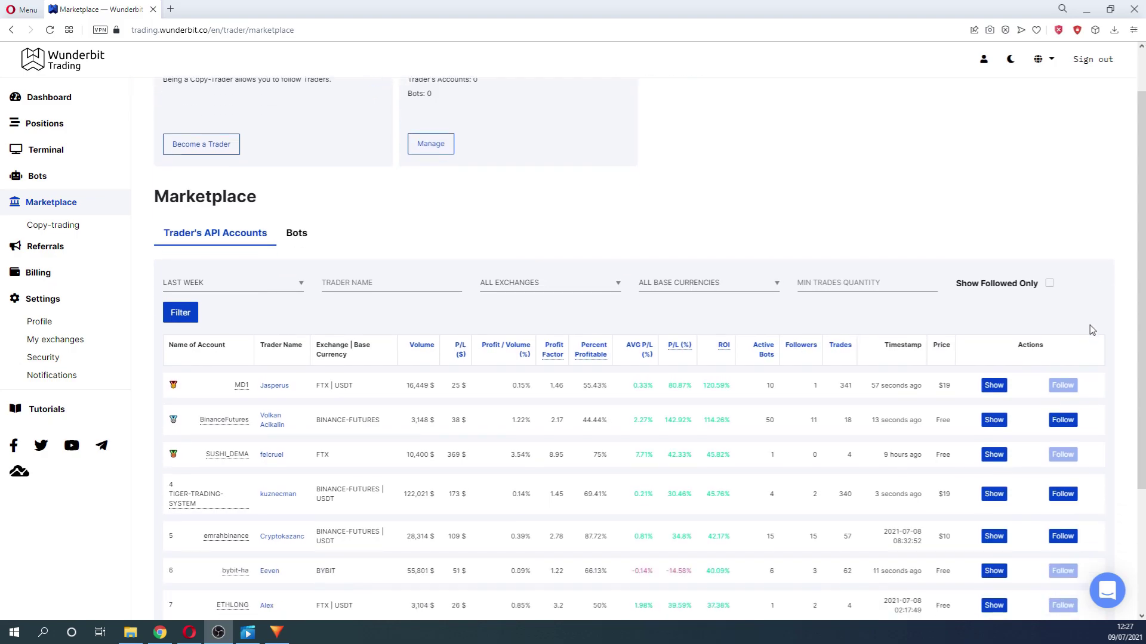
{"action": "scroll", "coordinate": [1092, 329], "scroll_direction": "down", "scroll_amount": 3}
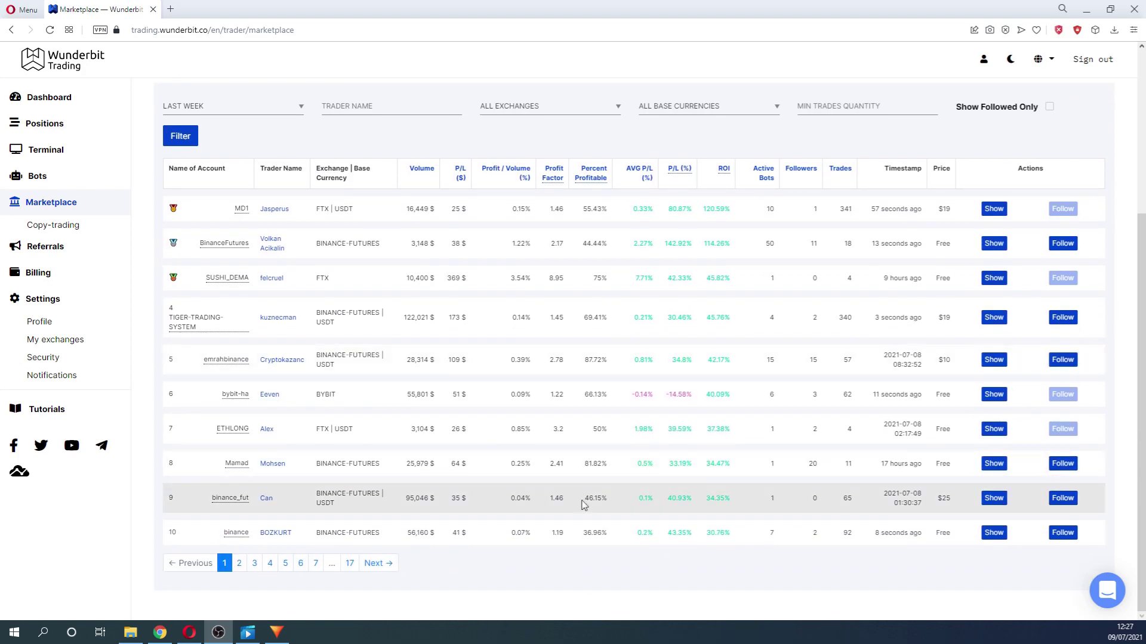
{"action": "left_click", "coordinate": [239, 563]}
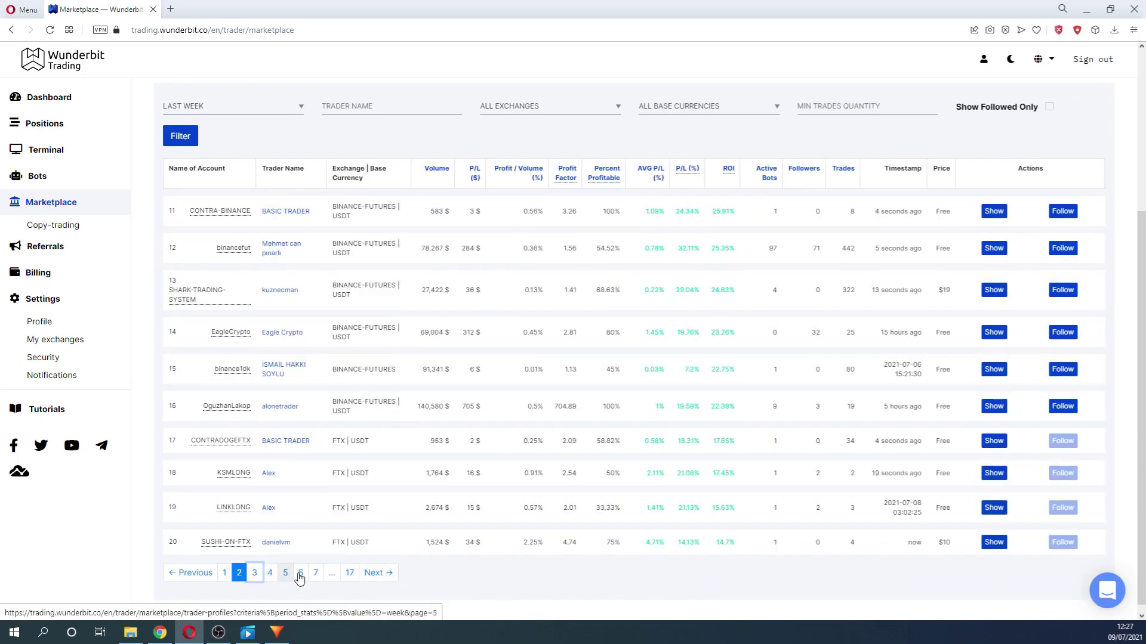
{"action": "scroll", "coordinate": [1031, 566], "scroll_direction": "up", "scroll_amount": 1}
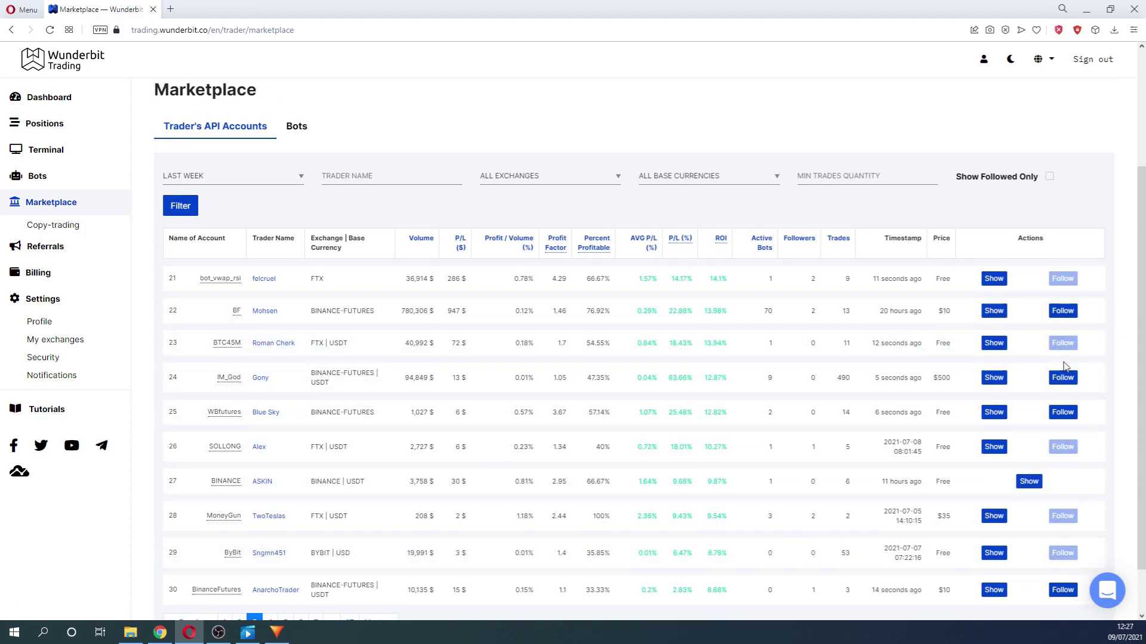
{"action": "scroll", "coordinate": [1063, 375], "scroll_direction": "up", "scroll_amount": 3}
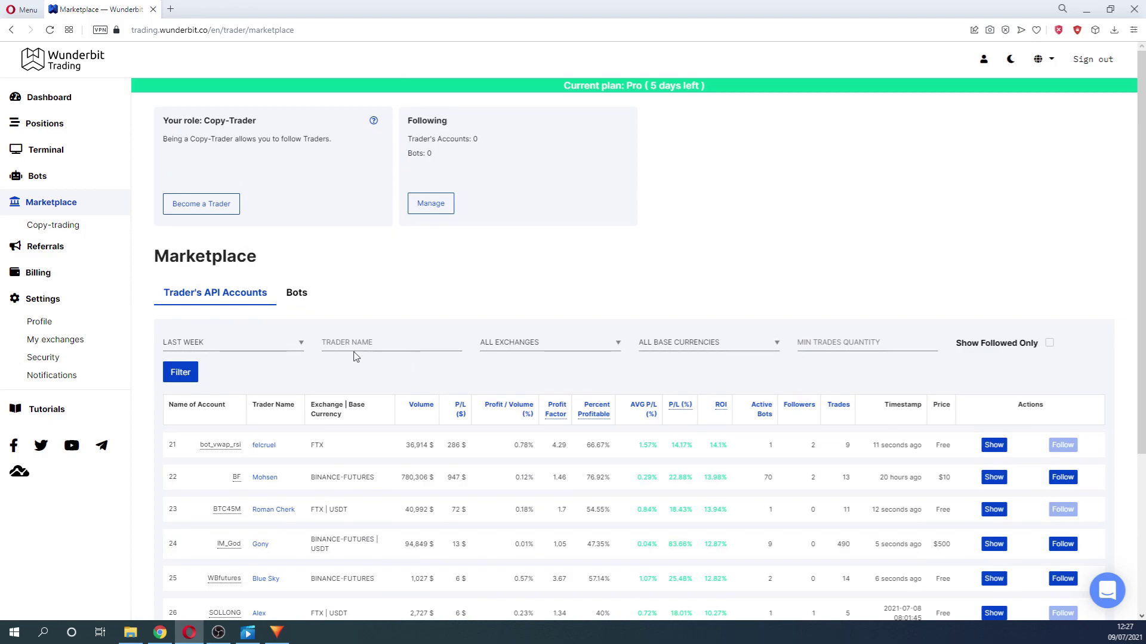
Step: Filter the traders' API accounts by exchange BINANCE_FUTURES, base currency USDT and a minimum of 30 trades, and look through the list
{"action": "left_click", "coordinate": [588, 350]}
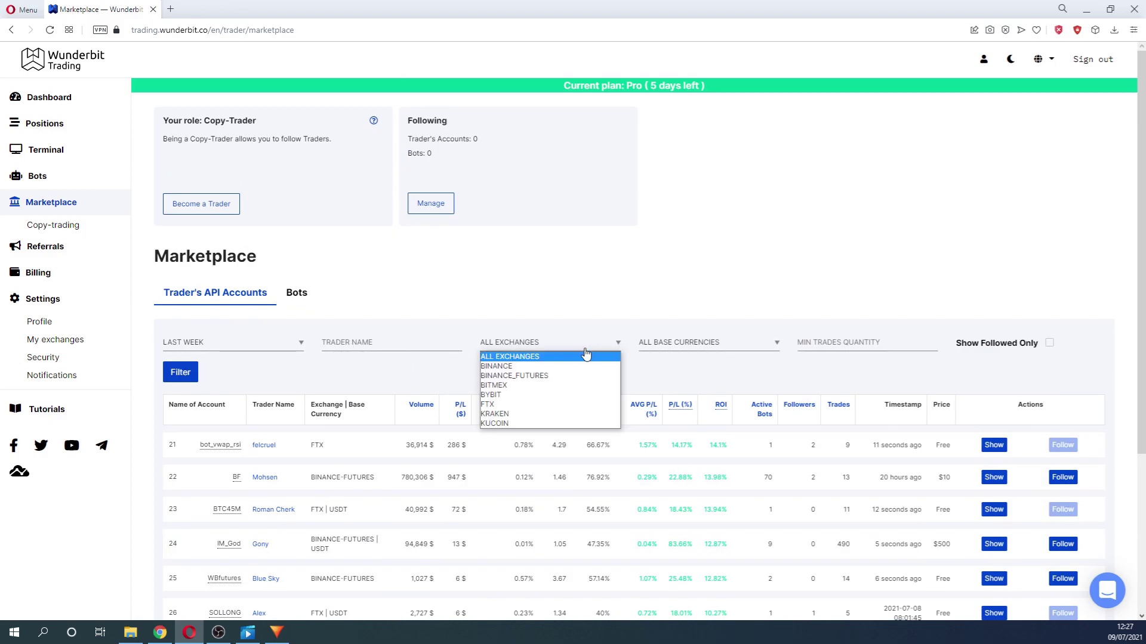
{"action": "left_click", "coordinate": [505, 376]}
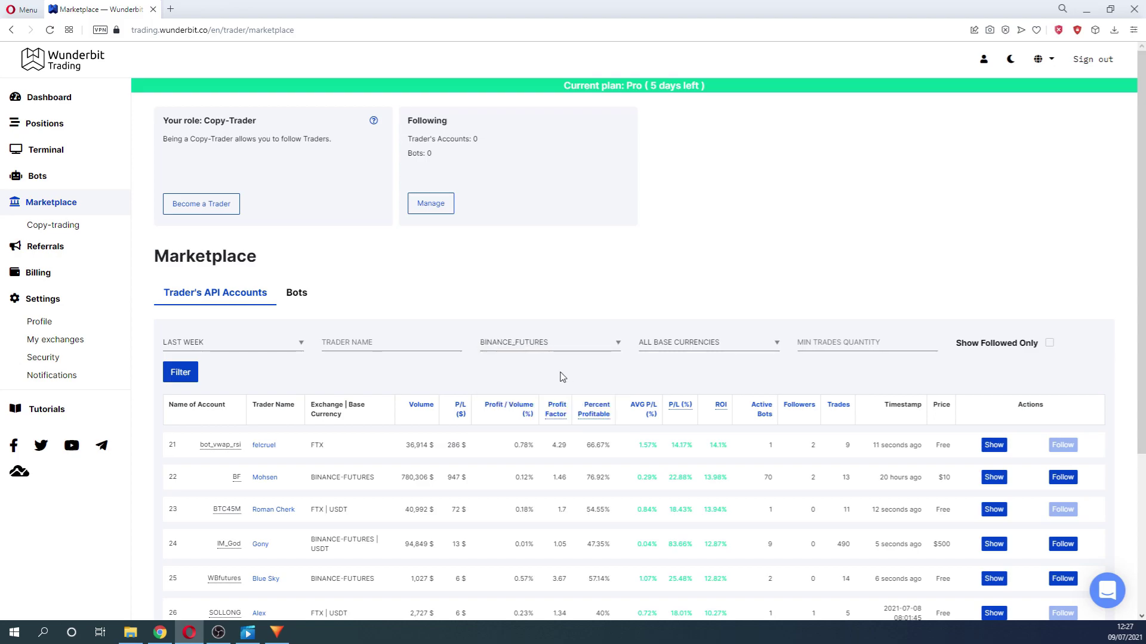
{"action": "left_click", "coordinate": [758, 350]}
{"action": "left_click", "coordinate": [651, 365]}
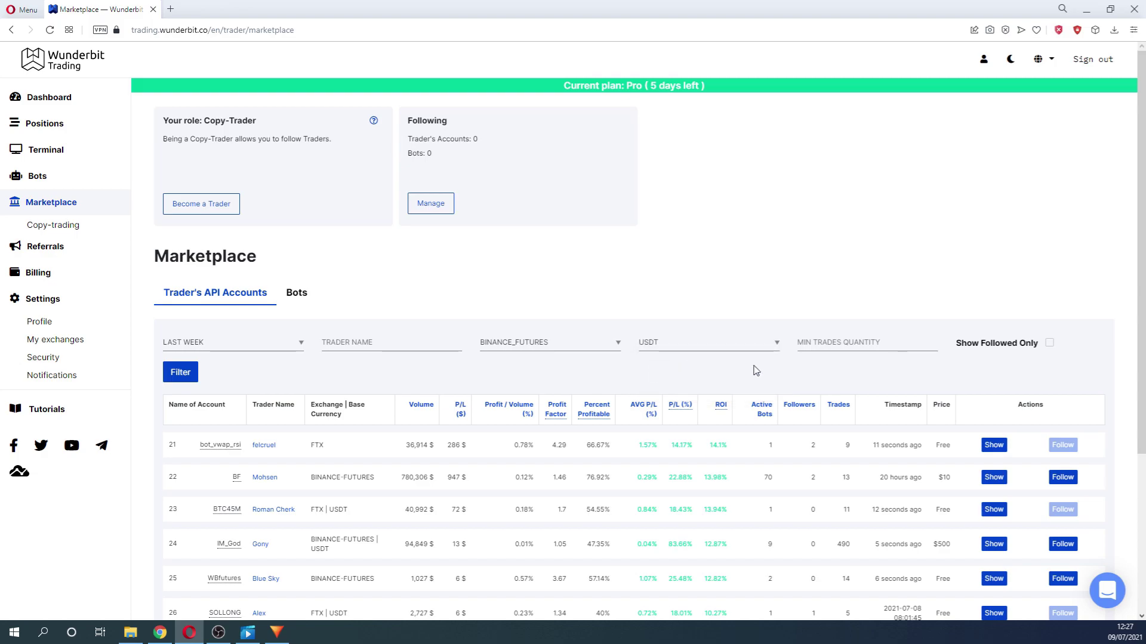
{"action": "left_click", "coordinate": [834, 348]}
{"action": "type", "text": "30"}
{"action": "left_click", "coordinate": [180, 372]}
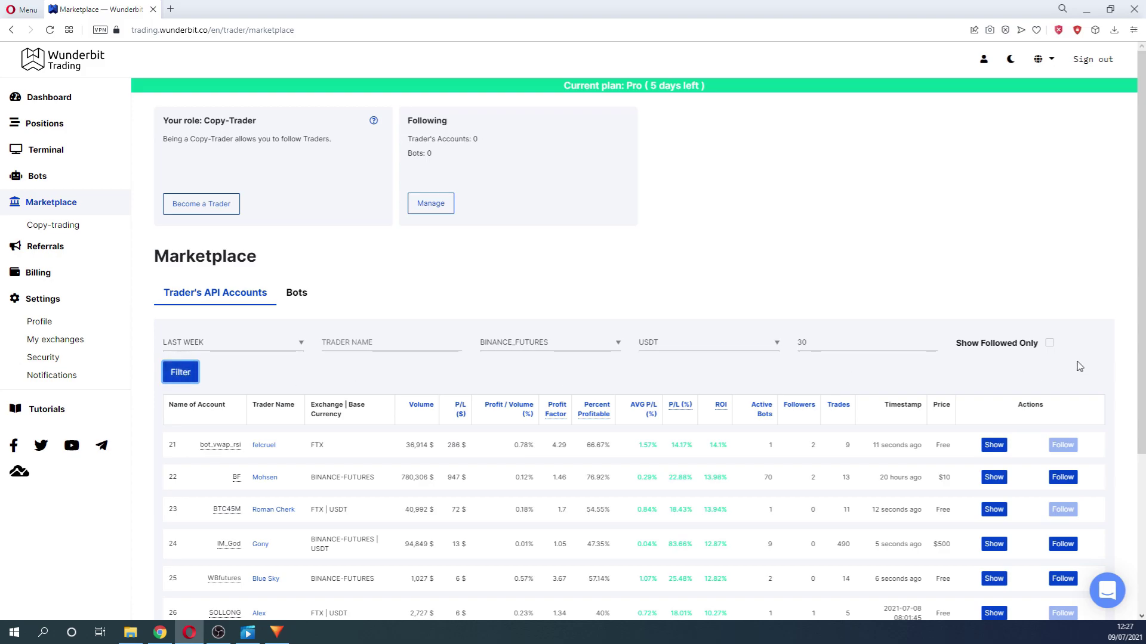
{"action": "scroll", "coordinate": [1079, 366], "scroll_direction": "down", "scroll_amount": 4}
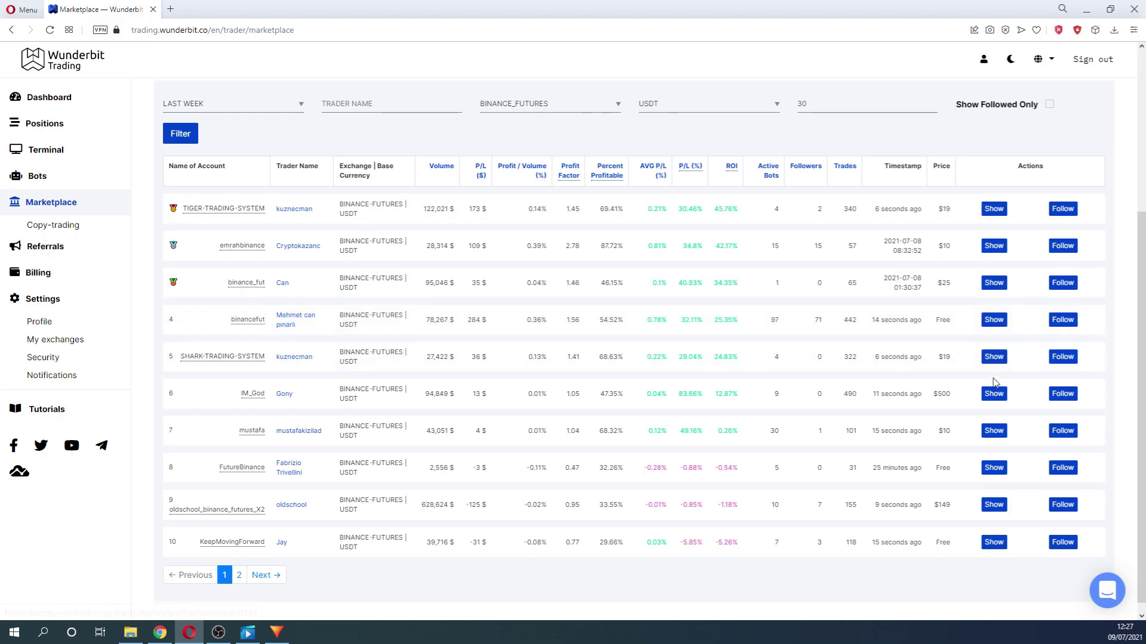
{"action": "scroll", "coordinate": [996, 396], "scroll_direction": "up", "scroll_amount": 1}
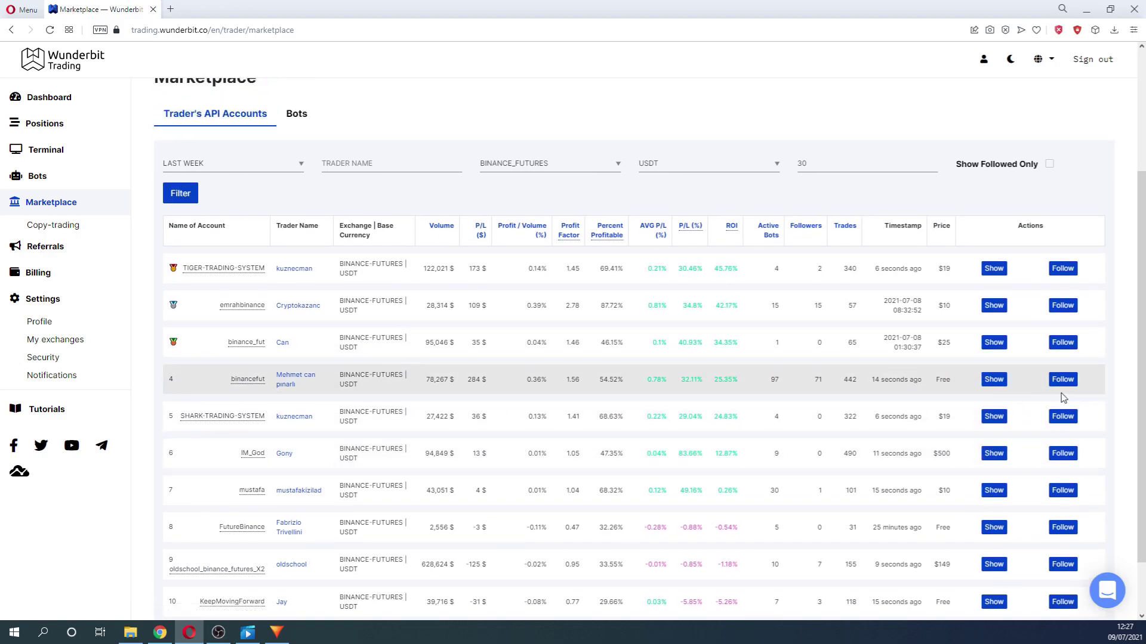
Step: Look through the TIGER-TRADING-SYSTEM profile's statistics and classic trading strategies, and return to the Marketplace
{"action": "left_click", "coordinate": [1001, 273]}
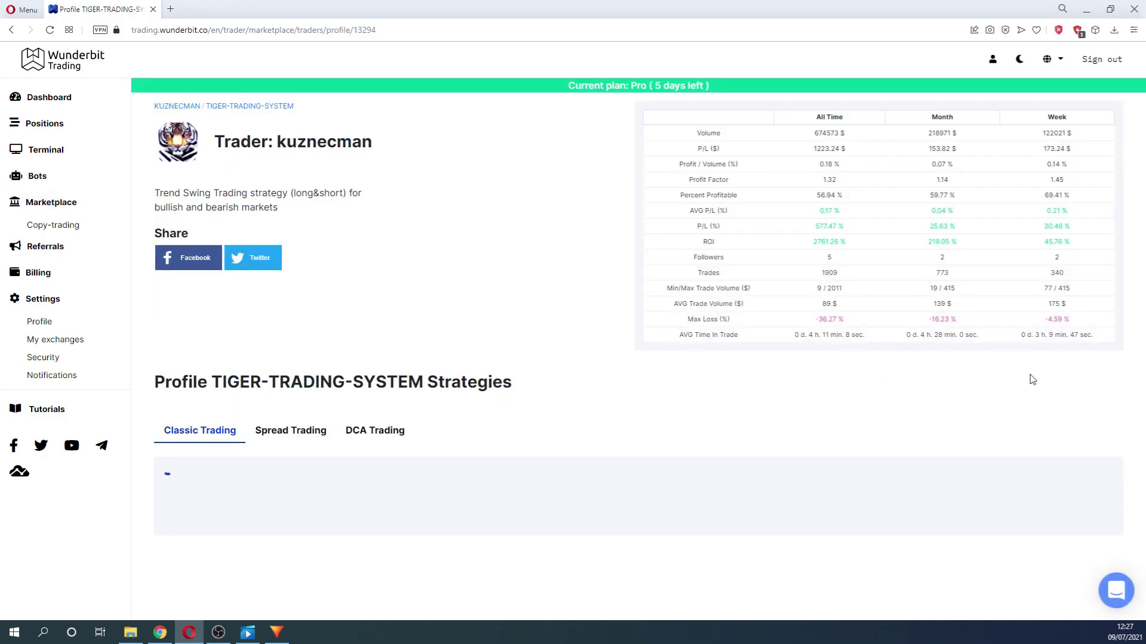
{"action": "scroll", "coordinate": [1049, 383], "scroll_direction": "down", "scroll_amount": 12}
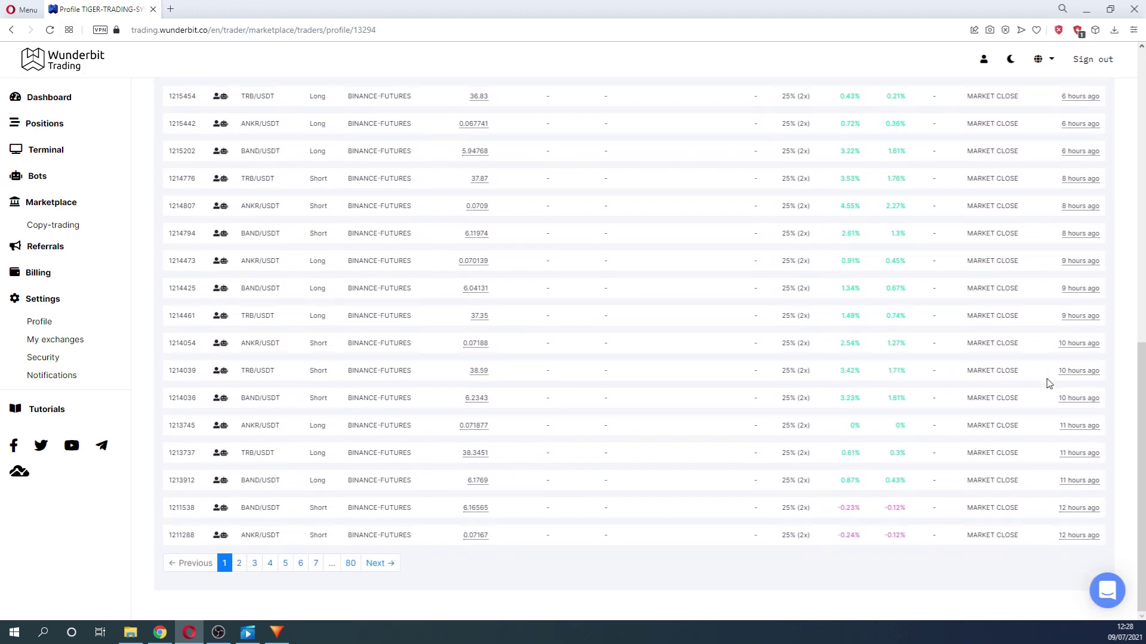
{"action": "scroll", "coordinate": [1049, 383], "scroll_direction": "up", "scroll_amount": 15}
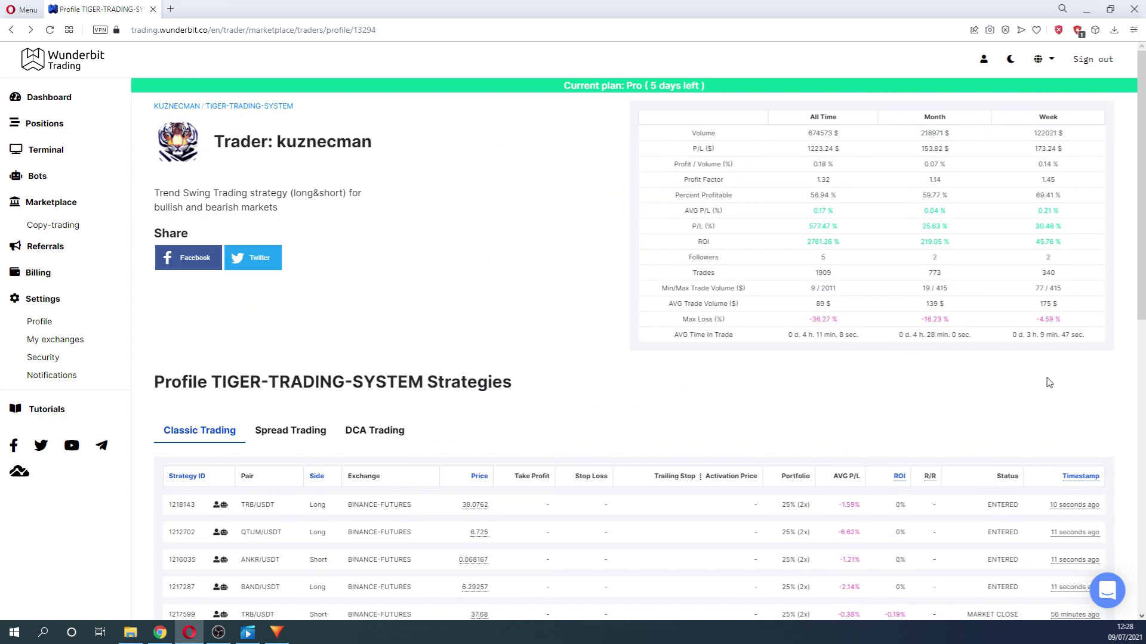
{"action": "left_click", "coordinate": [12, 30]}
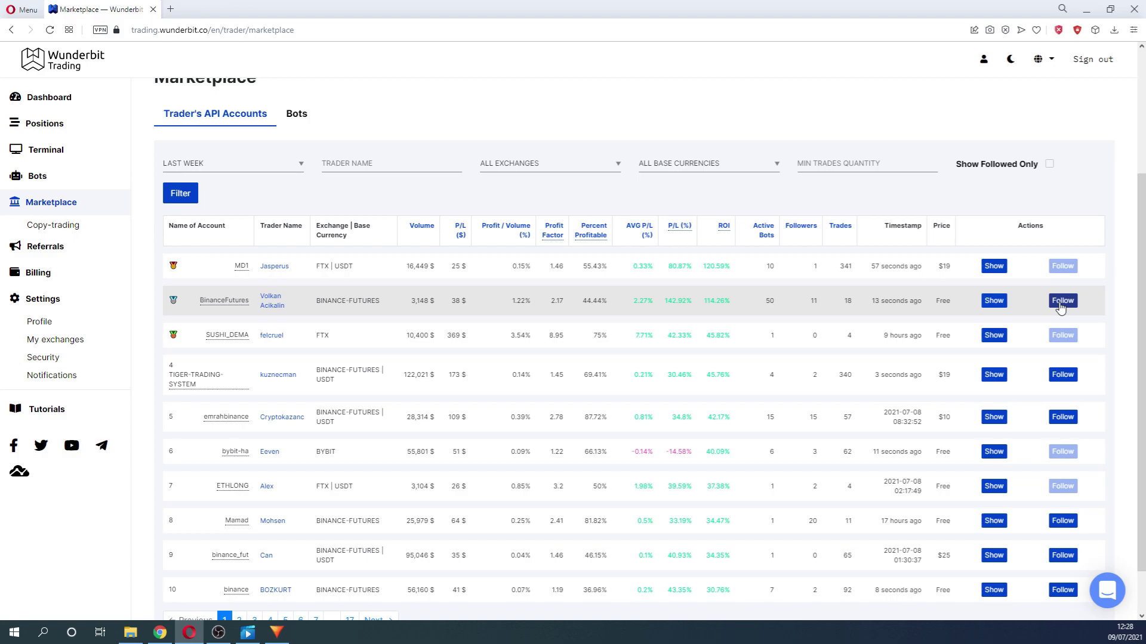
Step: Follow the free BinanceFutures account with the Wunderbit account, copying all actions, and open the management of followed accounts
{"action": "left_click", "coordinate": [1060, 303]}
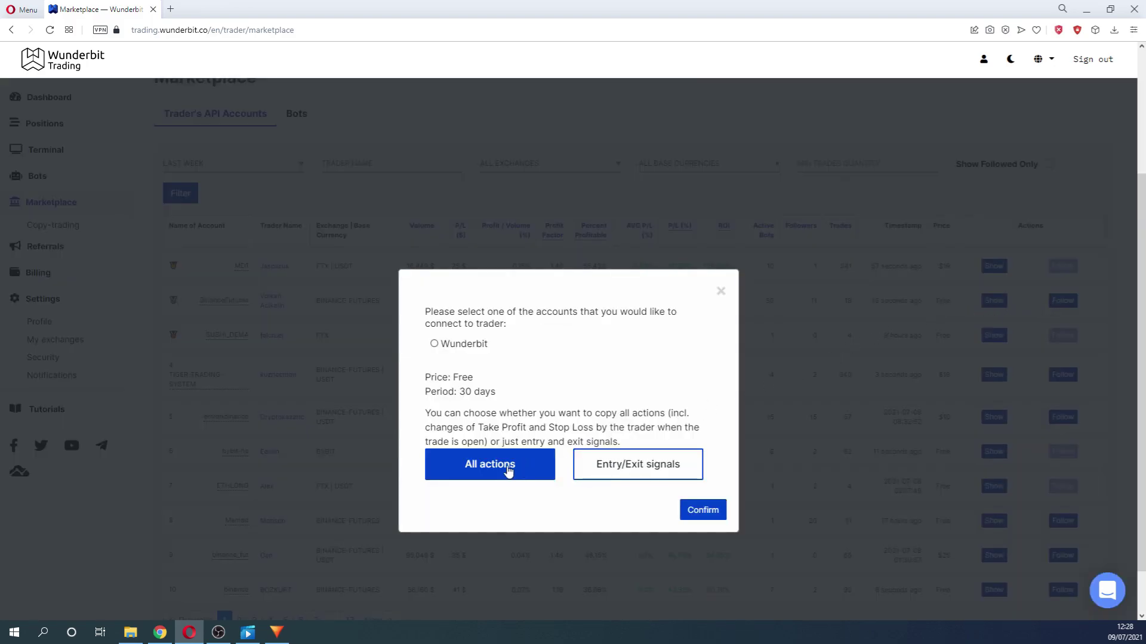
{"action": "left_click", "coordinate": [438, 345]}
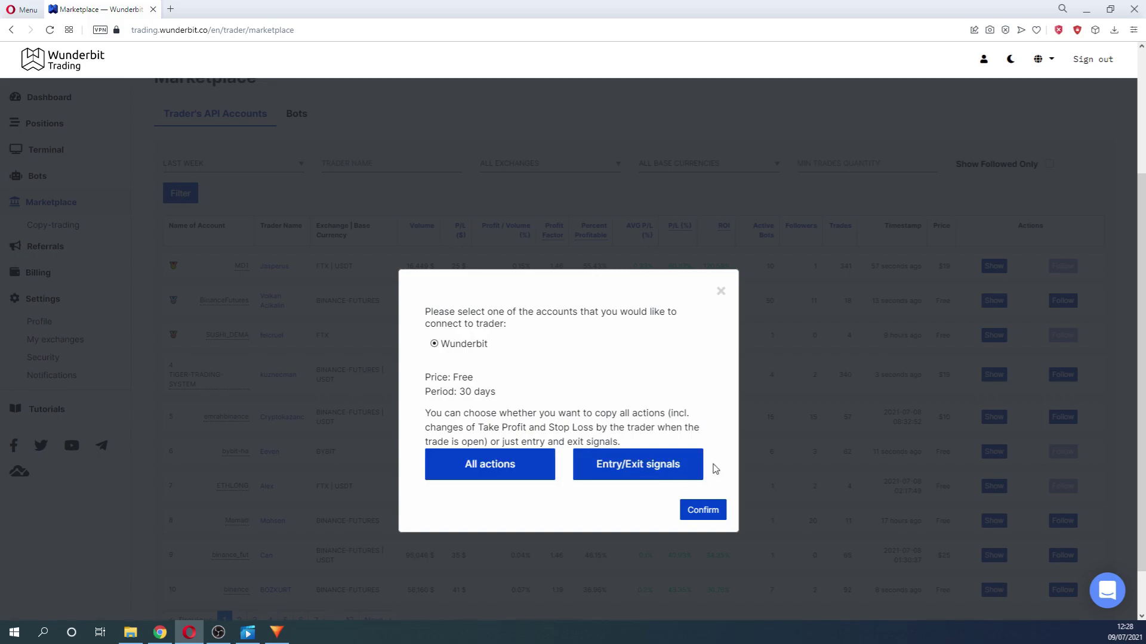
{"action": "left_click", "coordinate": [686, 468]}
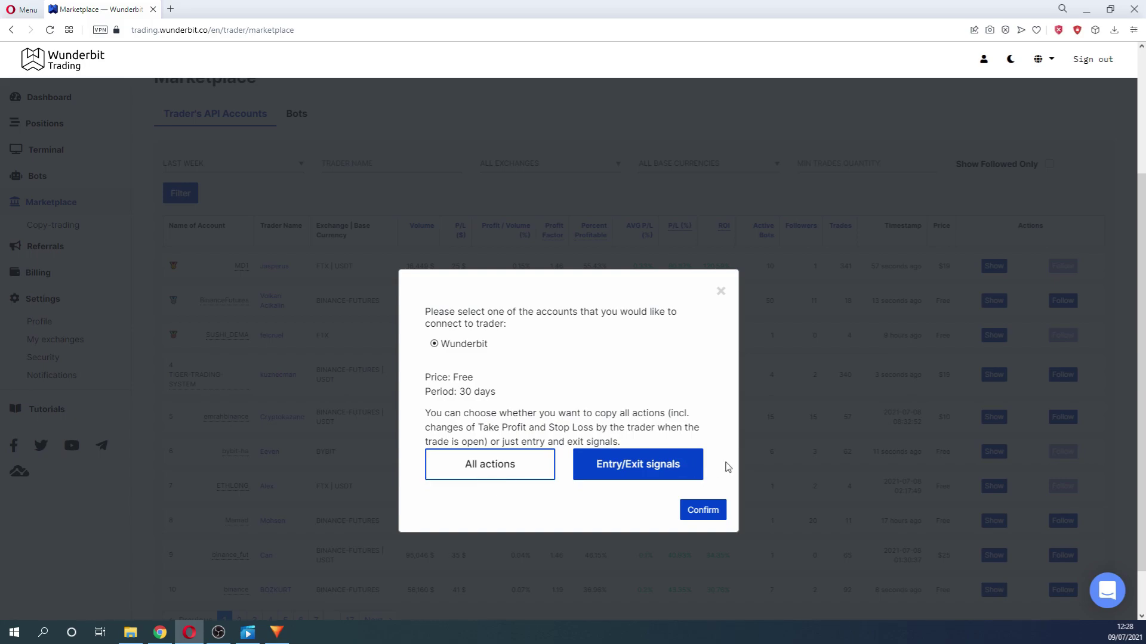
{"action": "left_click", "coordinate": [535, 482]}
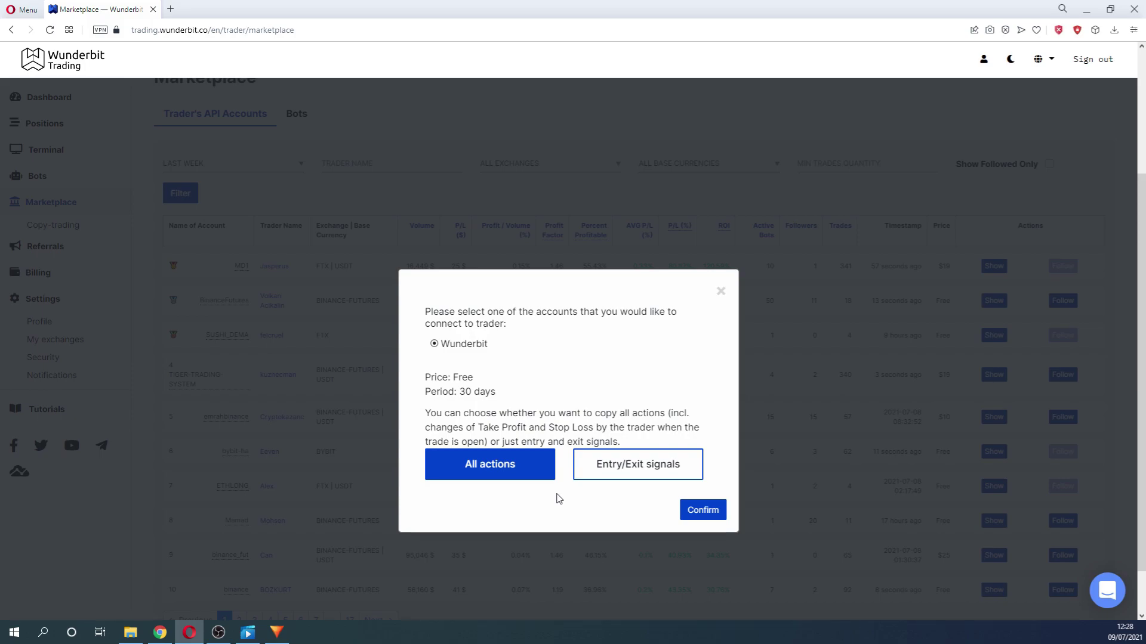
{"action": "left_click", "coordinate": [583, 477]}
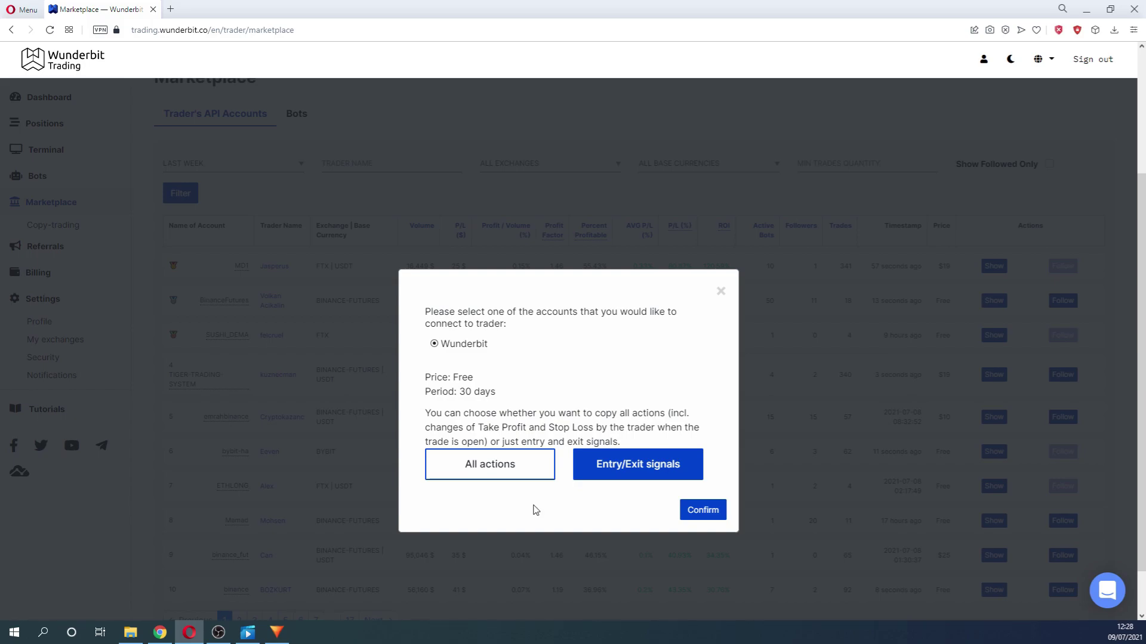
{"action": "left_click", "coordinate": [523, 474]}
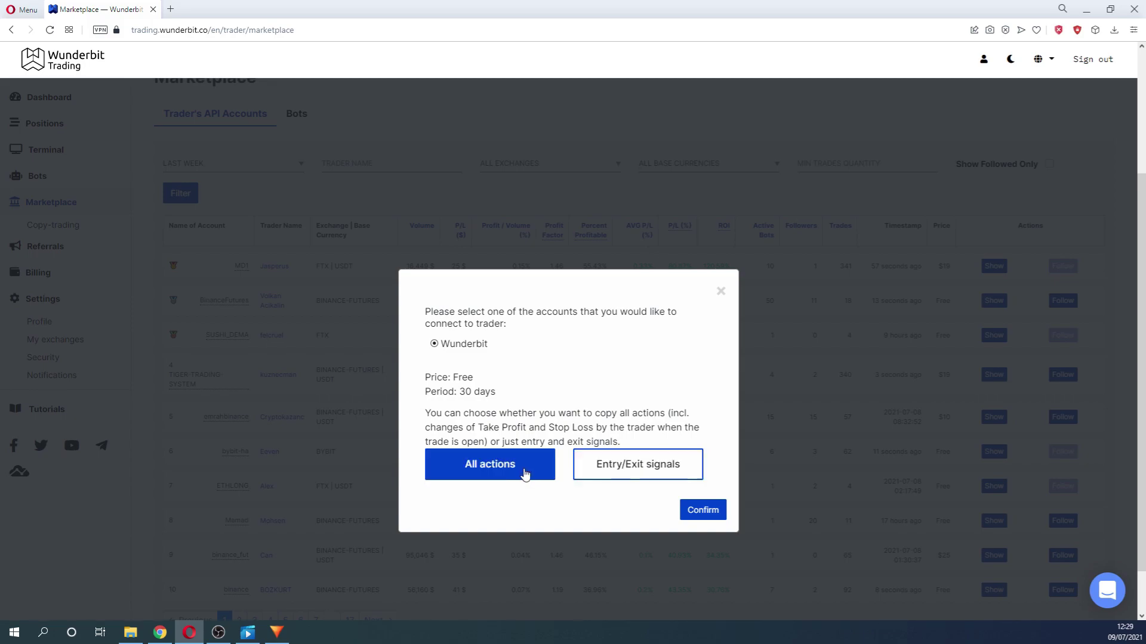
{"action": "left_click", "coordinate": [704, 513]}
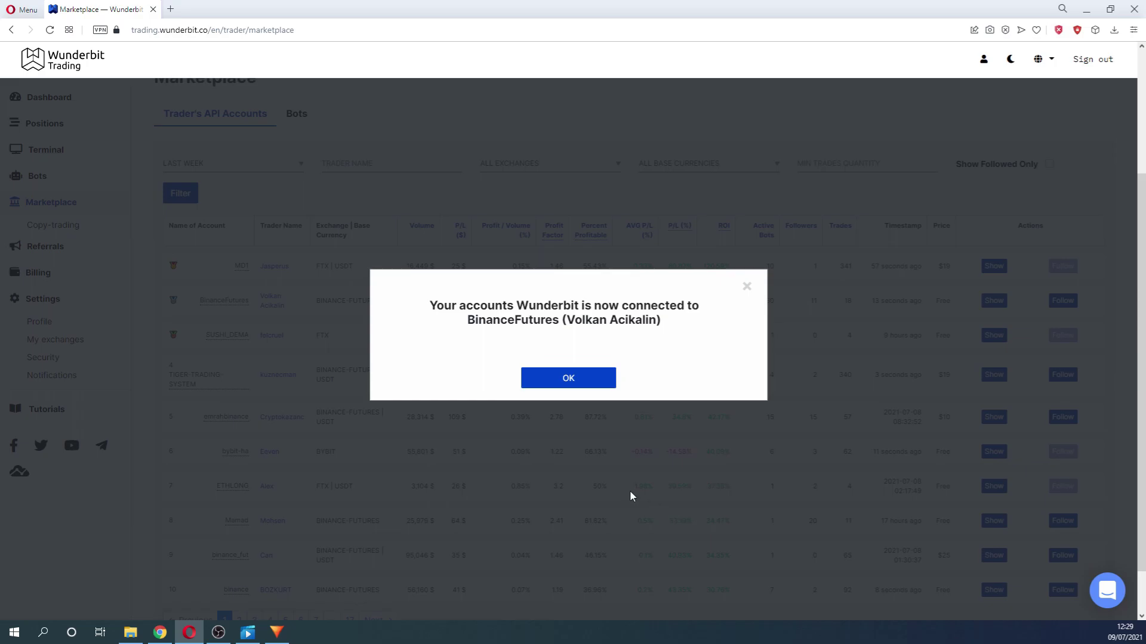
{"action": "left_click", "coordinate": [583, 385]}
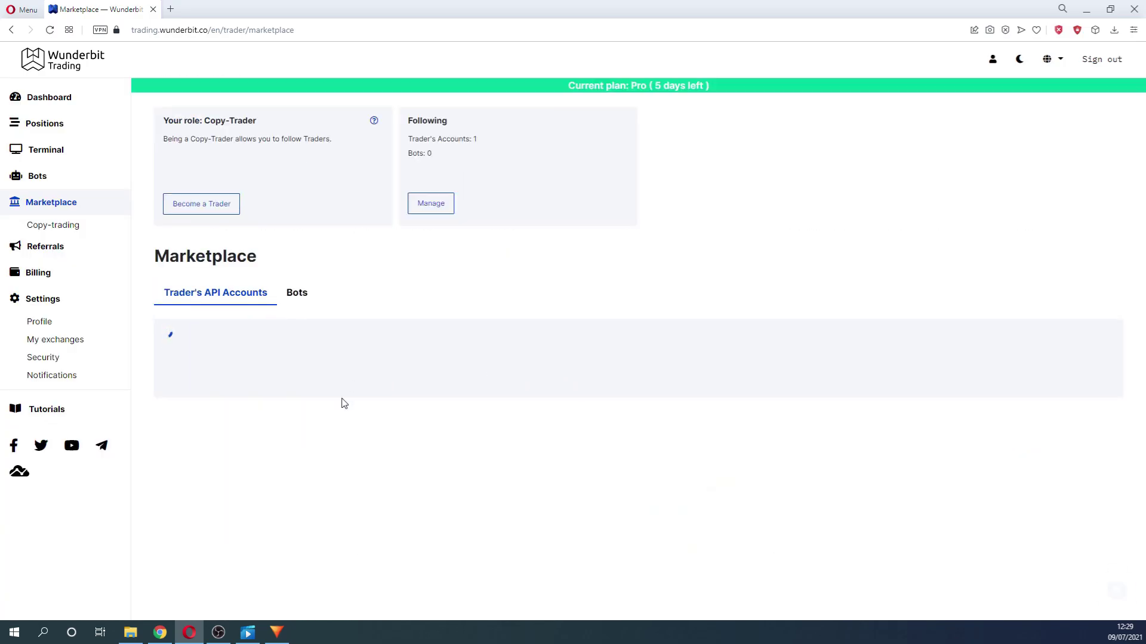
{"action": "left_click", "coordinate": [422, 209]}
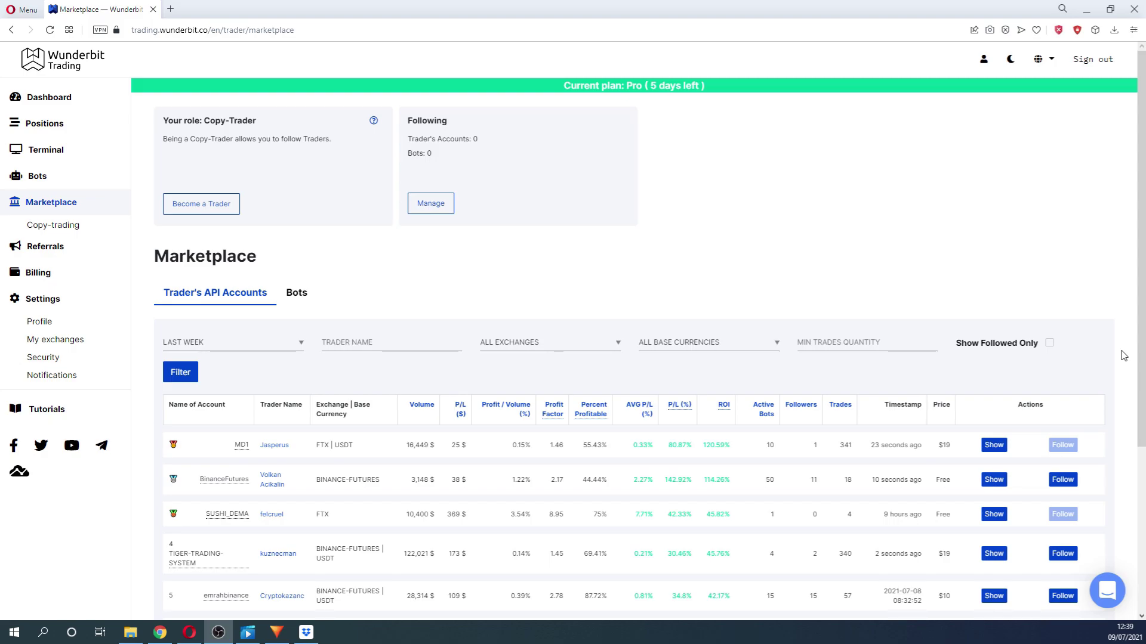
Step: Switch the Marketplace role from Copy-Trader to Trader and open the trader's copy-trading settings
{"action": "left_click", "coordinate": [197, 206]}
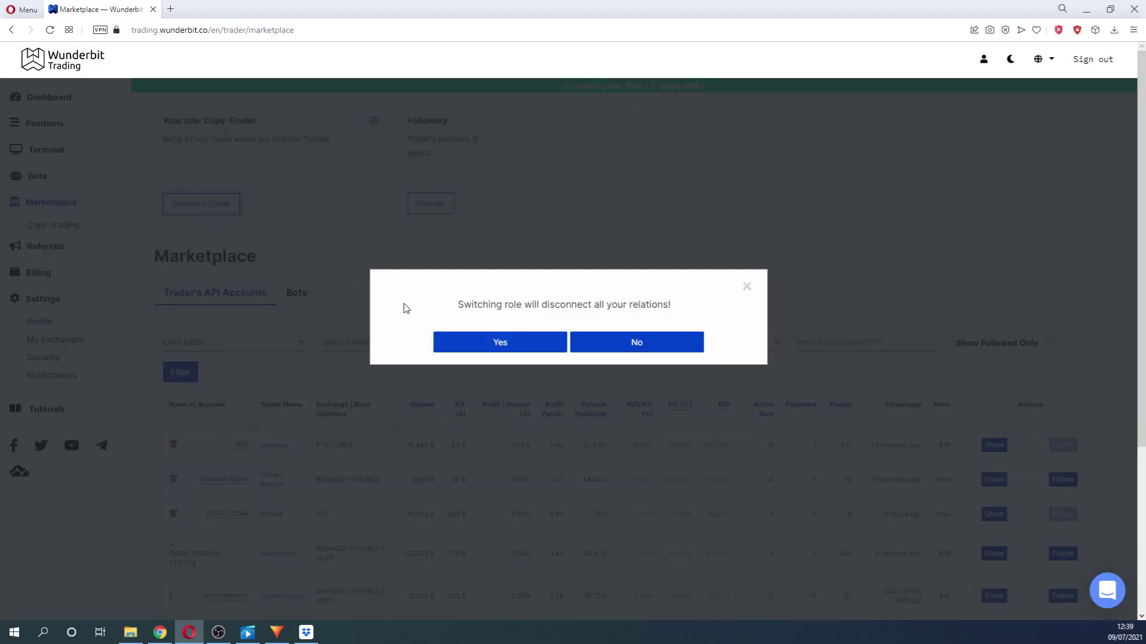
{"action": "left_click", "coordinate": [500, 345]}
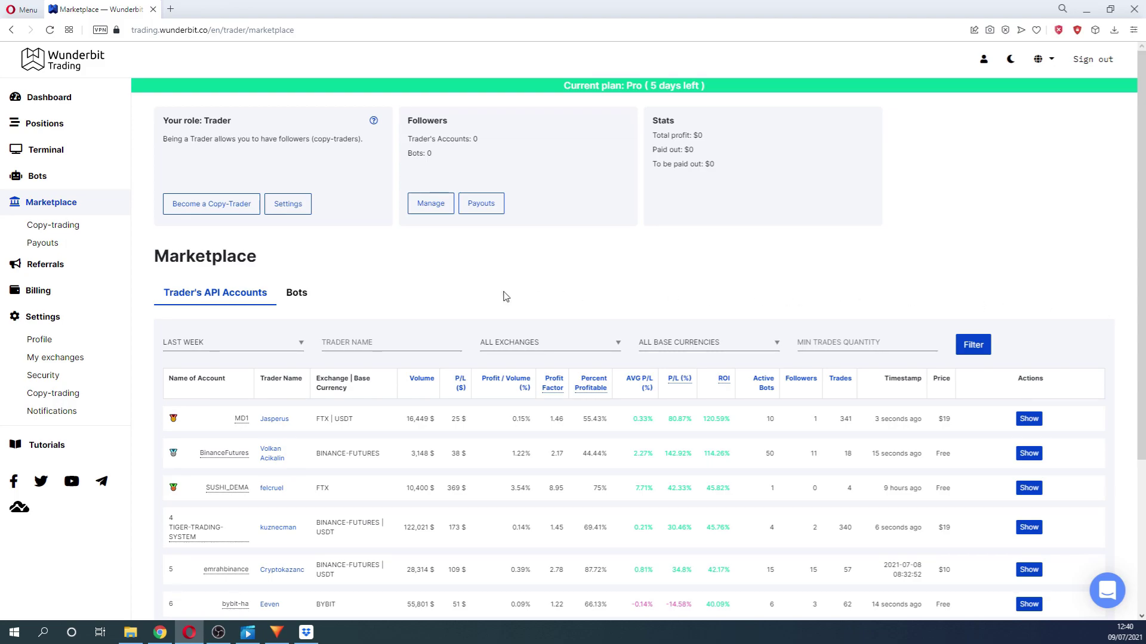
{"action": "left_click", "coordinate": [283, 206]}
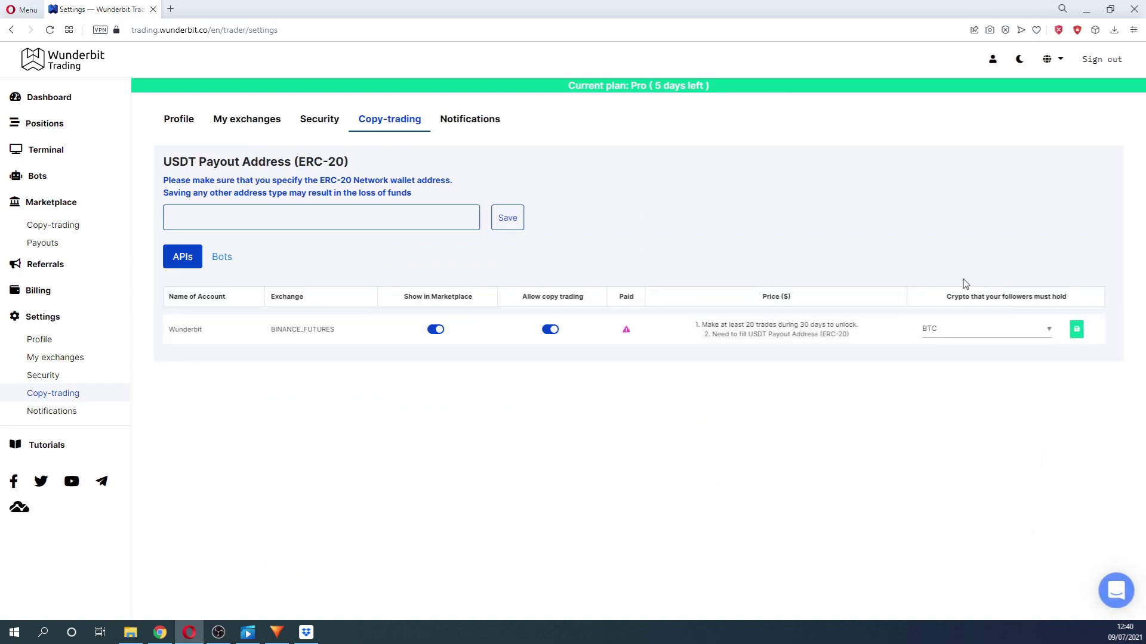
Step: Switch copy trading and Marketplace visibility off and on again for the Wunderbit API account, and check the bots' copy-trading settings
{"action": "left_click", "coordinate": [550, 330]}
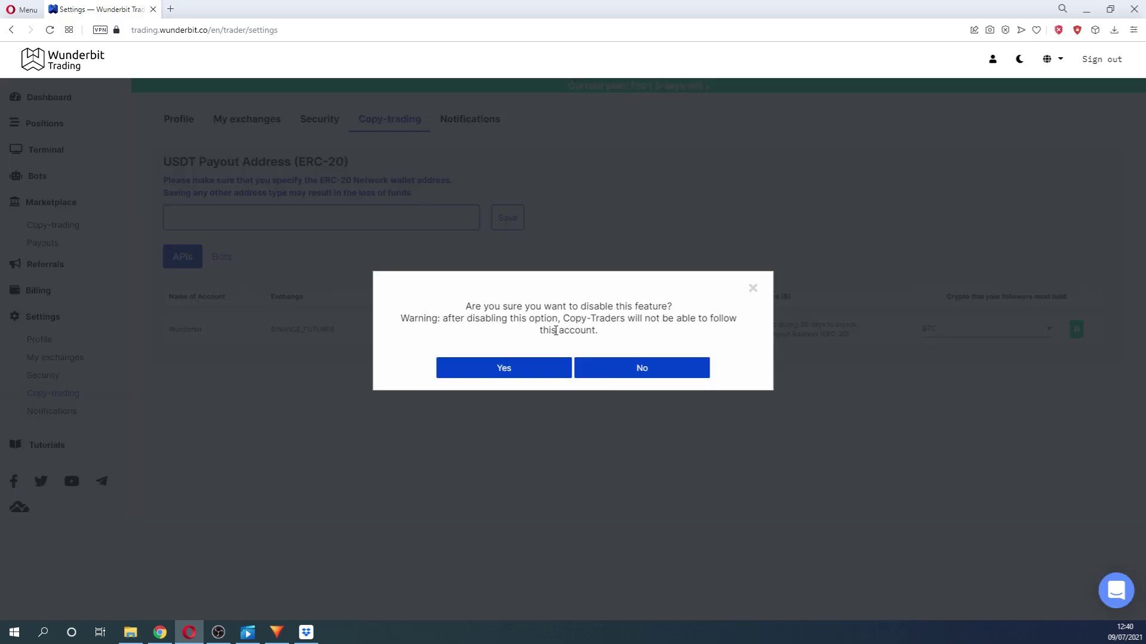
{"action": "left_click", "coordinate": [519, 370]}
{"action": "left_click", "coordinate": [436, 329]}
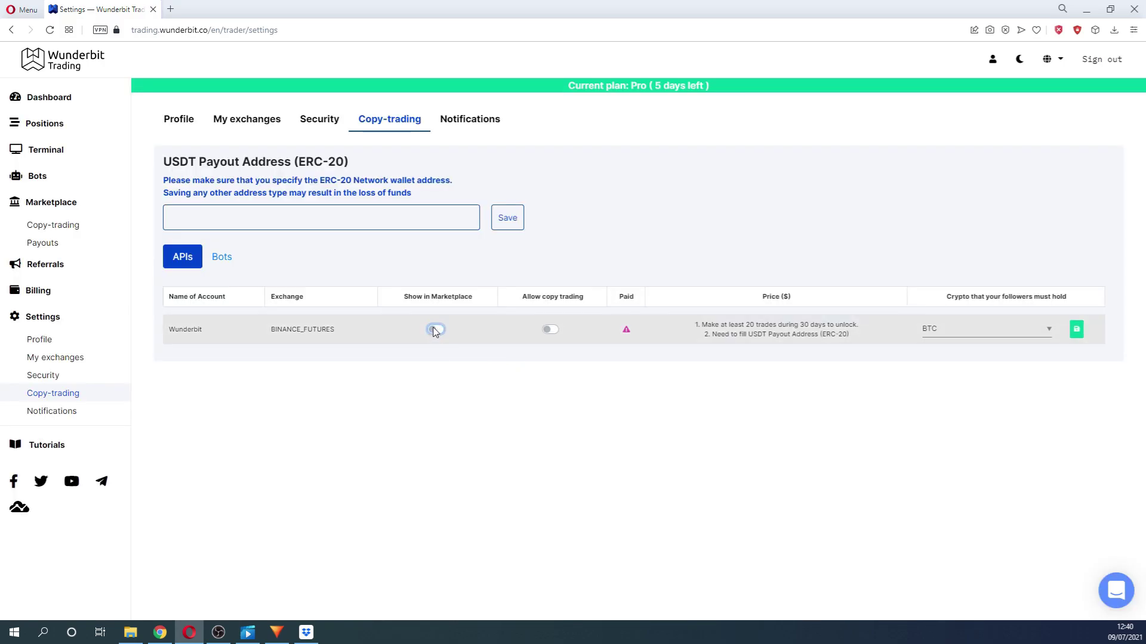
{"action": "left_click", "coordinate": [434, 330]}
{"action": "left_click", "coordinate": [549, 330]}
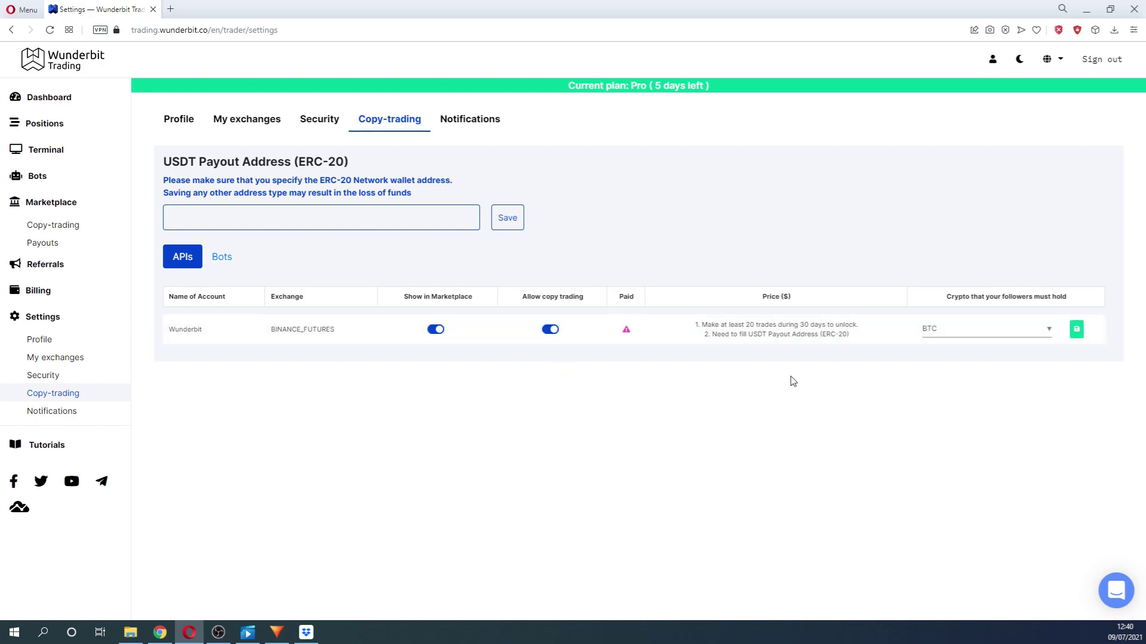
{"action": "left_click", "coordinate": [550, 330]}
{"action": "left_click", "coordinate": [219, 260]}
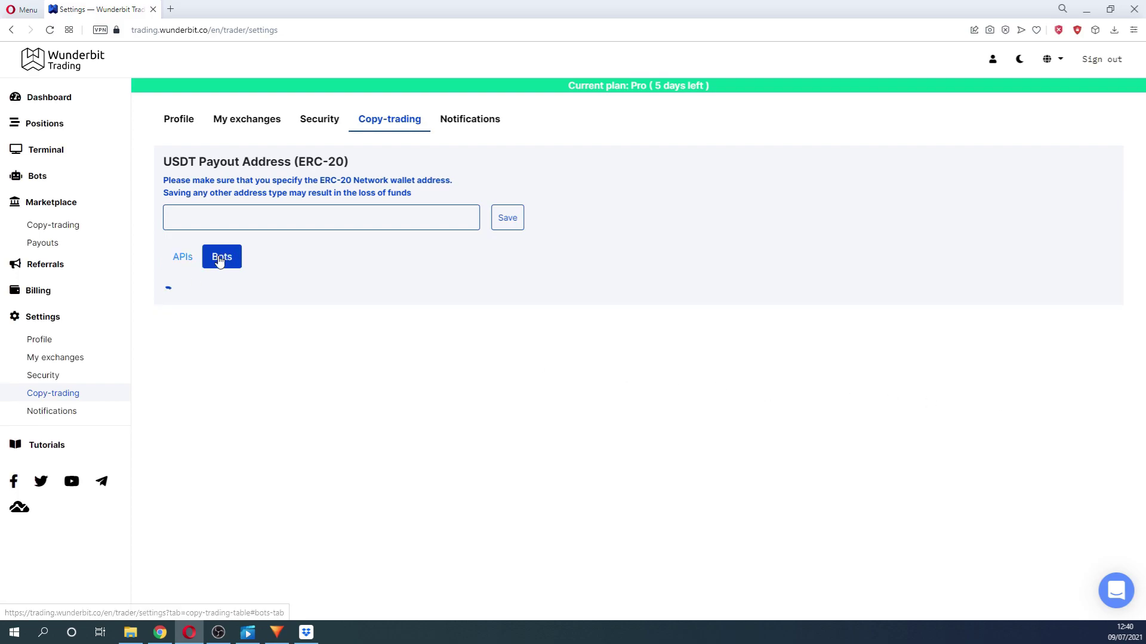
{"action": "left_click", "coordinate": [188, 261]}
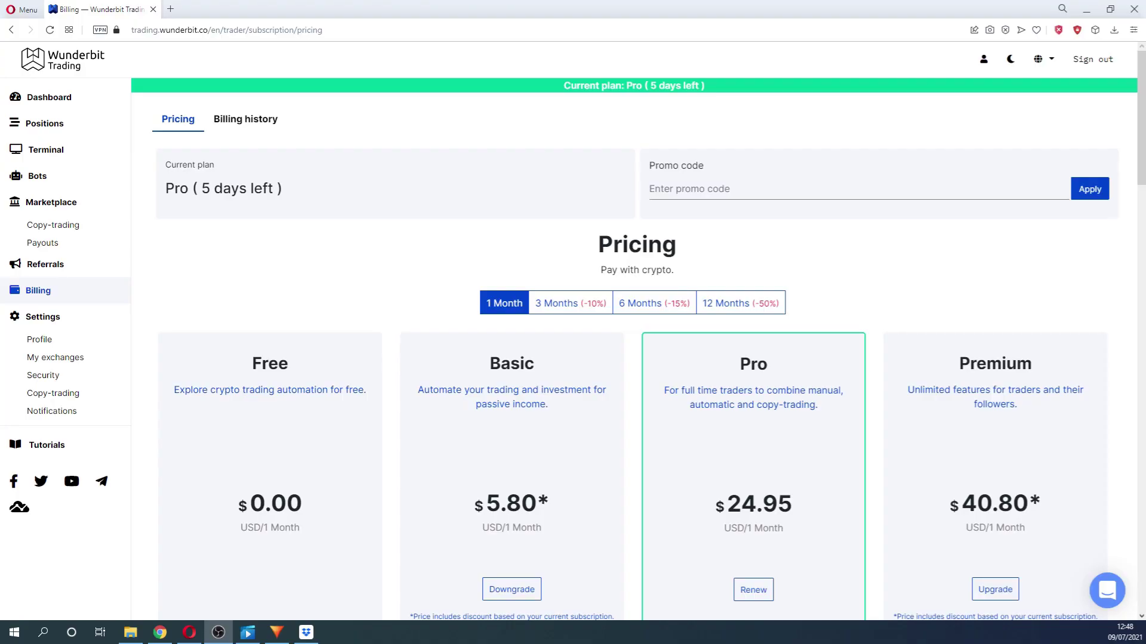
Step: Compare the features of the Free, Basic, Pro and Premium plans and their prices for 3, 6 and 12 months
{"action": "scroll", "coordinate": [1053, 232], "scroll_direction": "down", "scroll_amount": 10}
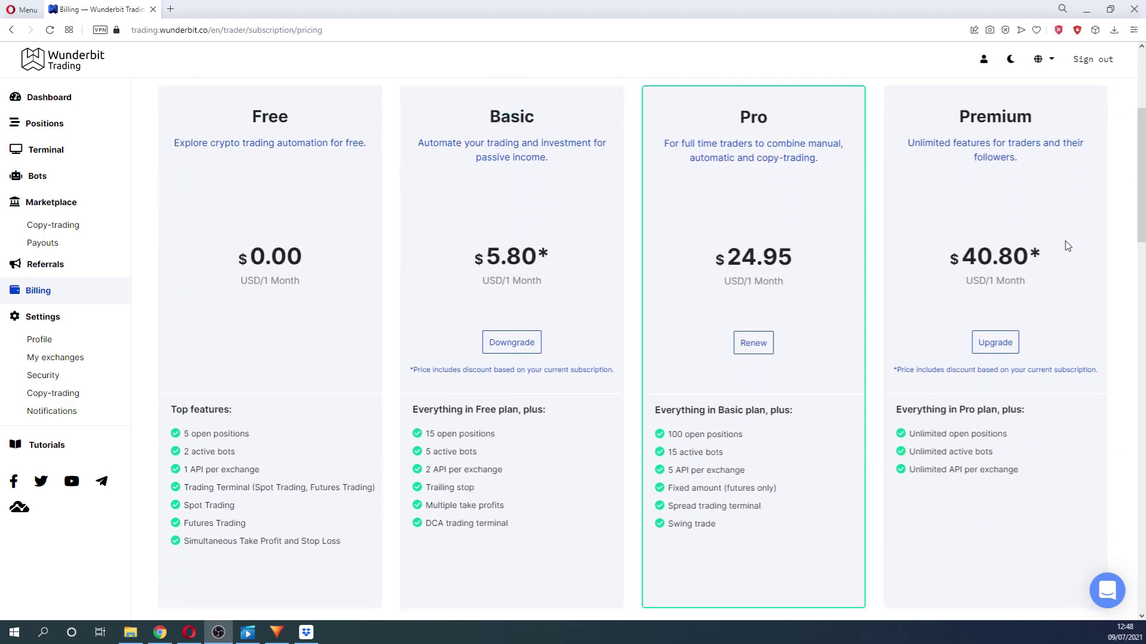
{"action": "scroll", "coordinate": [1073, 249], "scroll_direction": "down", "scroll_amount": 10}
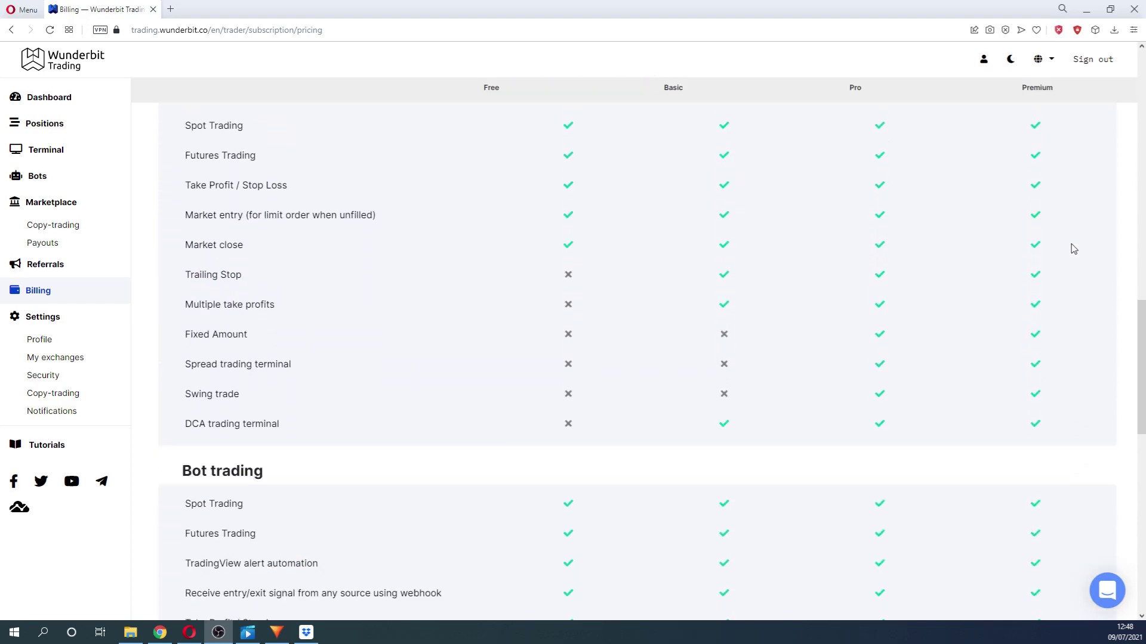
{"action": "scroll", "coordinate": [1073, 248], "scroll_direction": "down", "scroll_amount": 6}
{"action": "scroll", "coordinate": [1073, 248], "scroll_direction": "up", "scroll_amount": 10}
{"action": "scroll", "coordinate": [1073, 248], "scroll_direction": "up", "scroll_amount": 15}
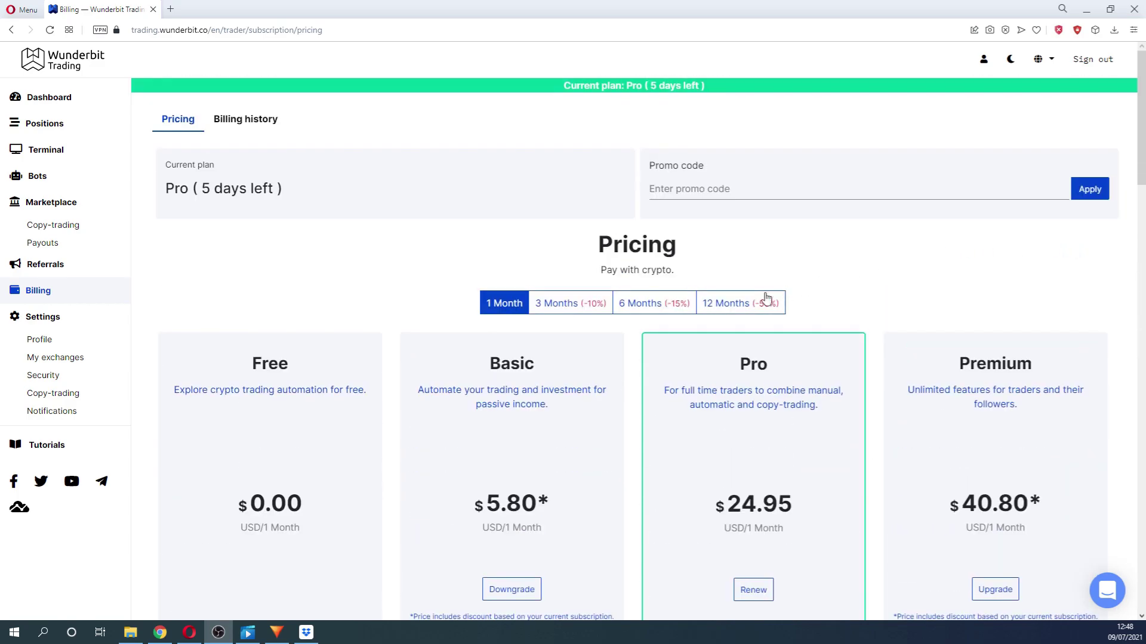
{"action": "left_click", "coordinate": [576, 304]}
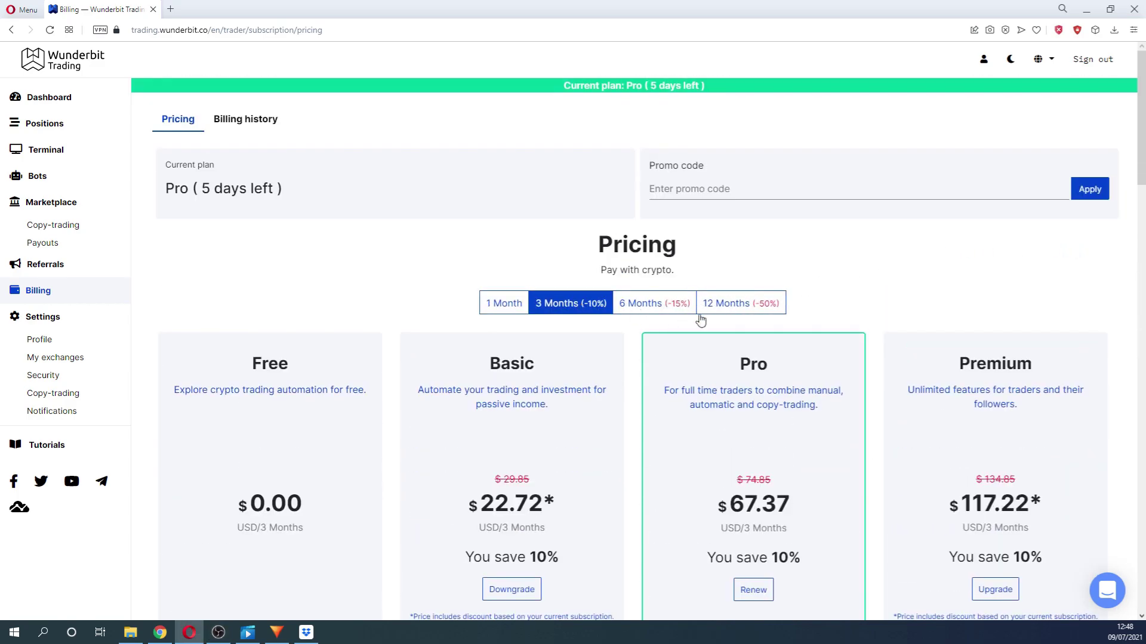
{"action": "scroll", "coordinate": [767, 325], "scroll_direction": "down", "scroll_amount": 2}
{"action": "left_click", "coordinate": [656, 186]}
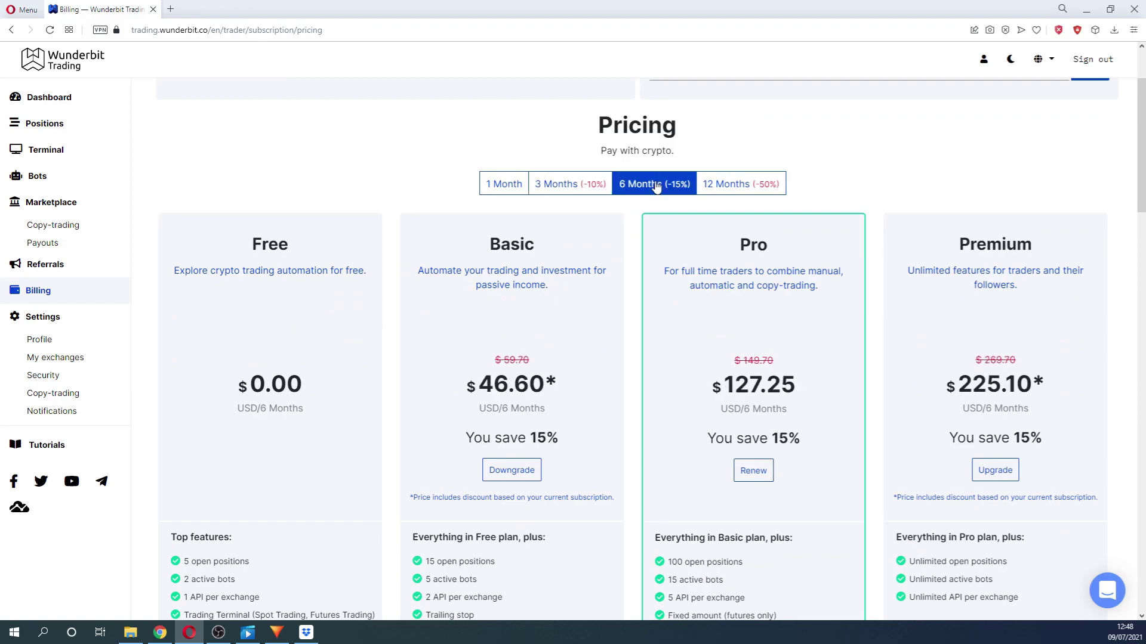
{"action": "left_click", "coordinate": [721, 187]}
Step: Start the crypto checkout for a 3-month Premium upgrade and look through the accepted payment currencies, including the additional ones
{"action": "left_click", "coordinate": [583, 186]}
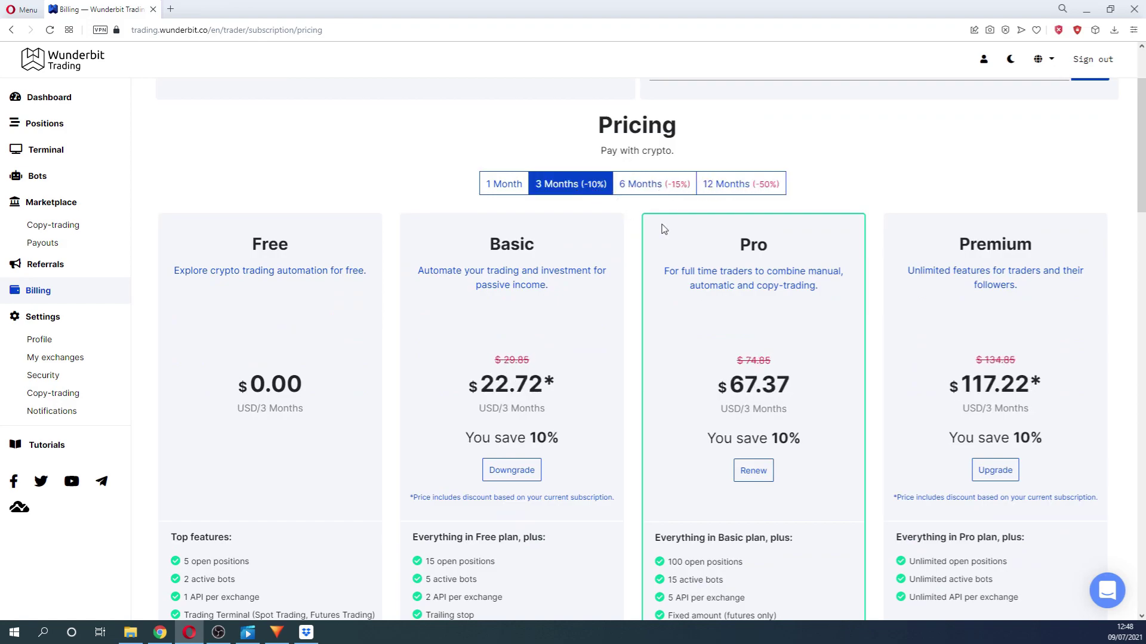
{"action": "left_click", "coordinate": [1006, 472]}
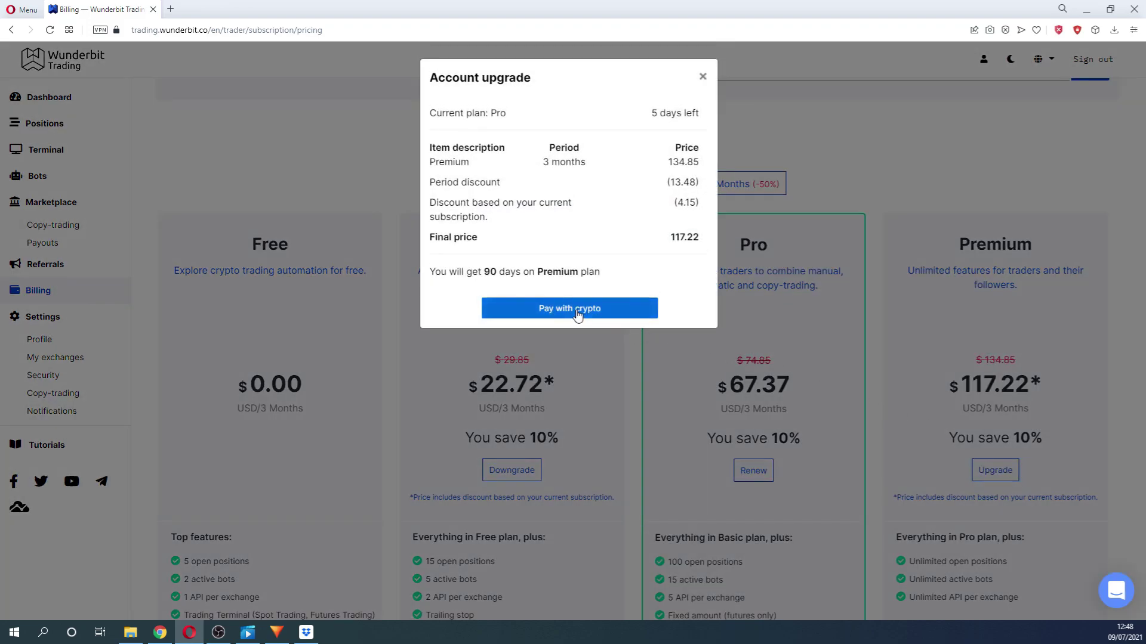
{"action": "left_click", "coordinate": [577, 308]}
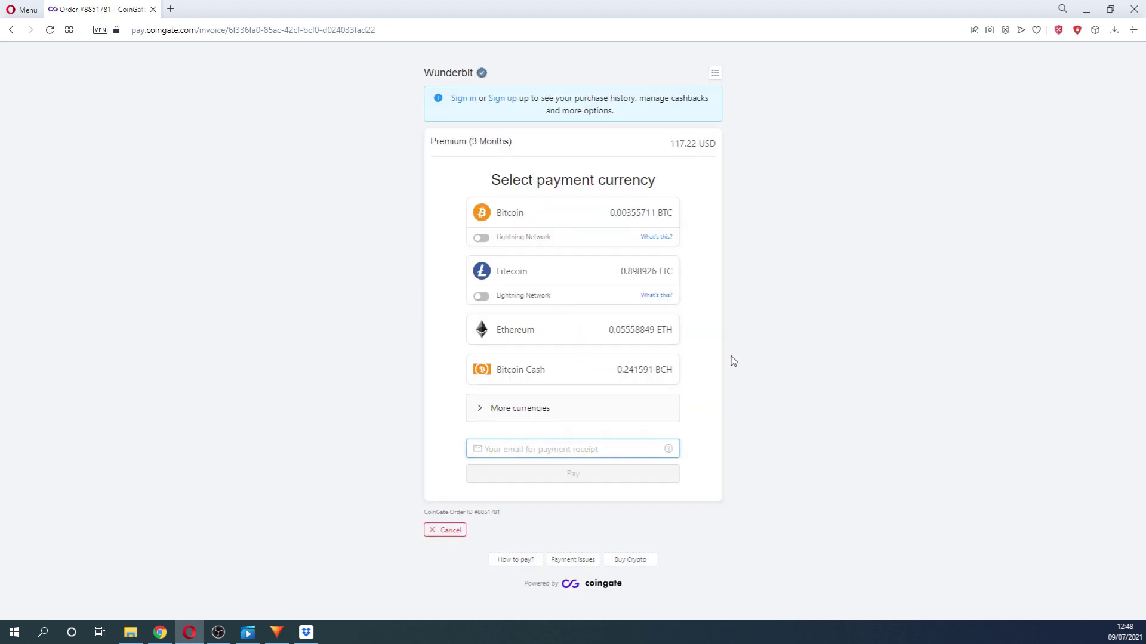
{"action": "left_click", "coordinate": [481, 410]}
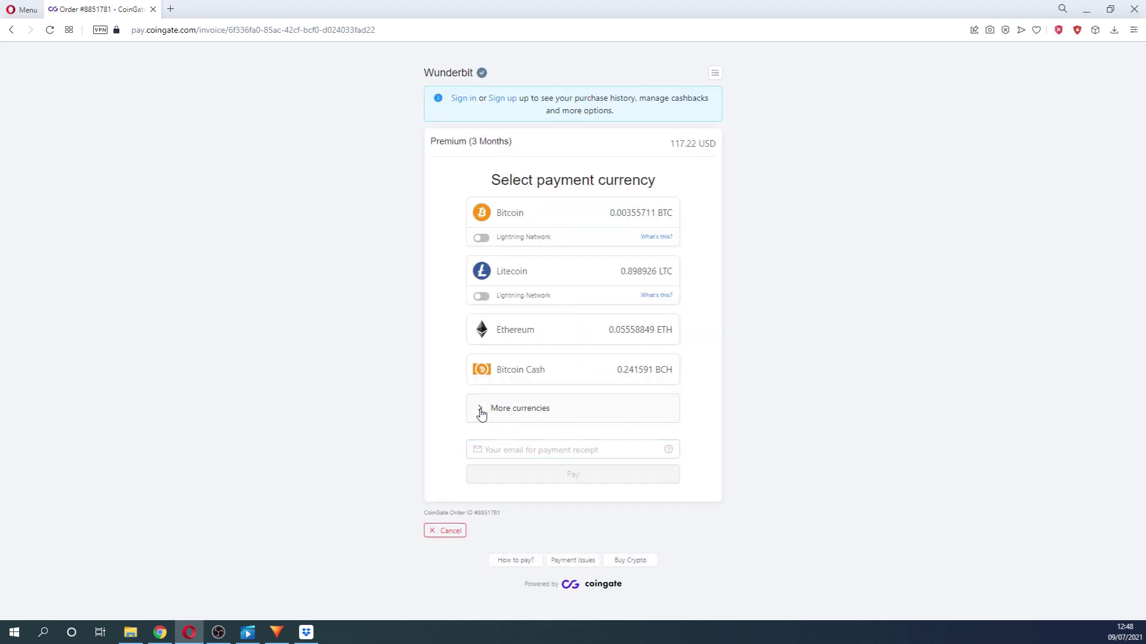
{"action": "scroll", "coordinate": [455, 405], "scroll_direction": "down", "scroll_amount": 2}
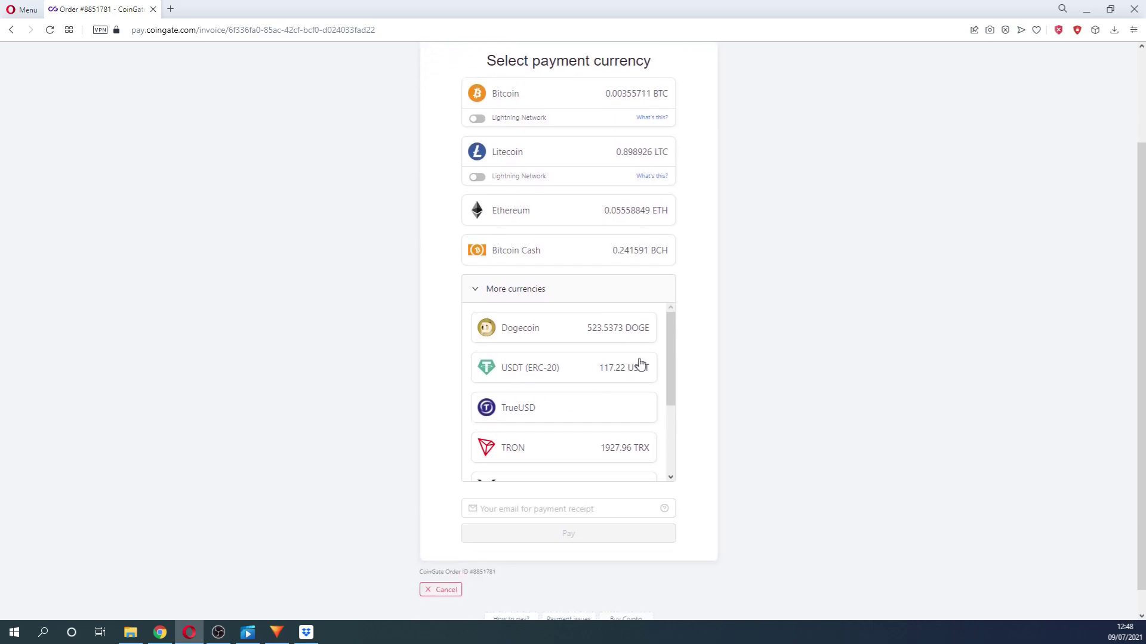
{"action": "mouse_move", "coordinate": [670, 339]}
{"action": "left_mouse_down"}
{"action": "mouse_move", "coordinate": [662, 415]}
{"action": "mouse_move", "coordinate": [681, 322]}
{"action": "left_mouse_up"}
{"action": "scroll", "coordinate": [480, 471], "scroll_direction": "up", "scroll_amount": 2}
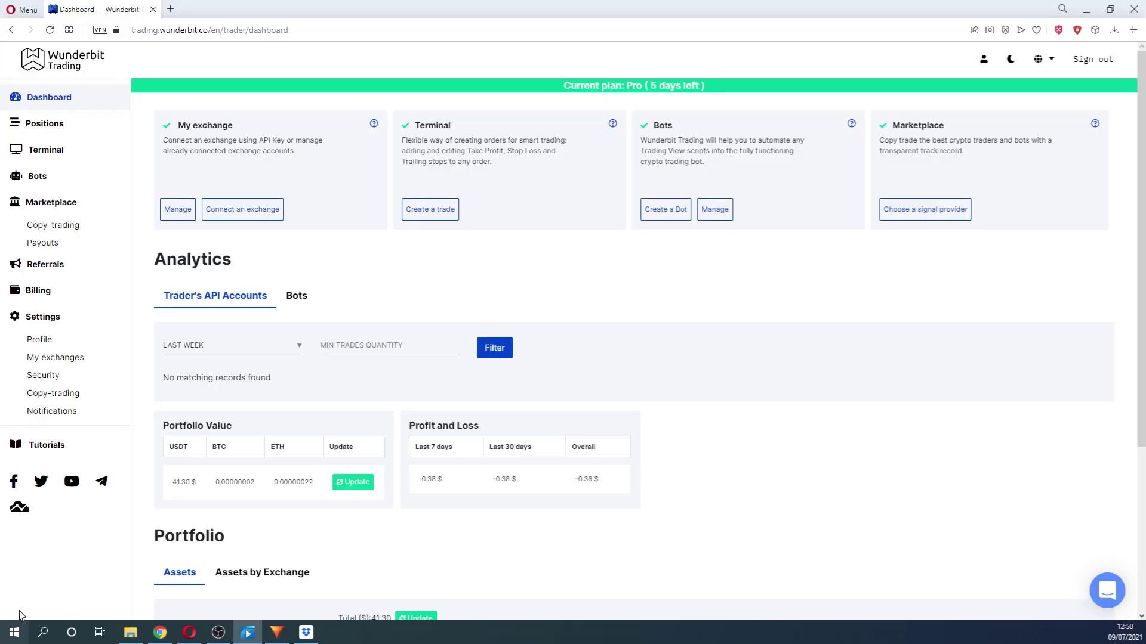
Step: Look at the contact options in the support chat and close it again
{"action": "left_click", "coordinate": [1107, 590]}
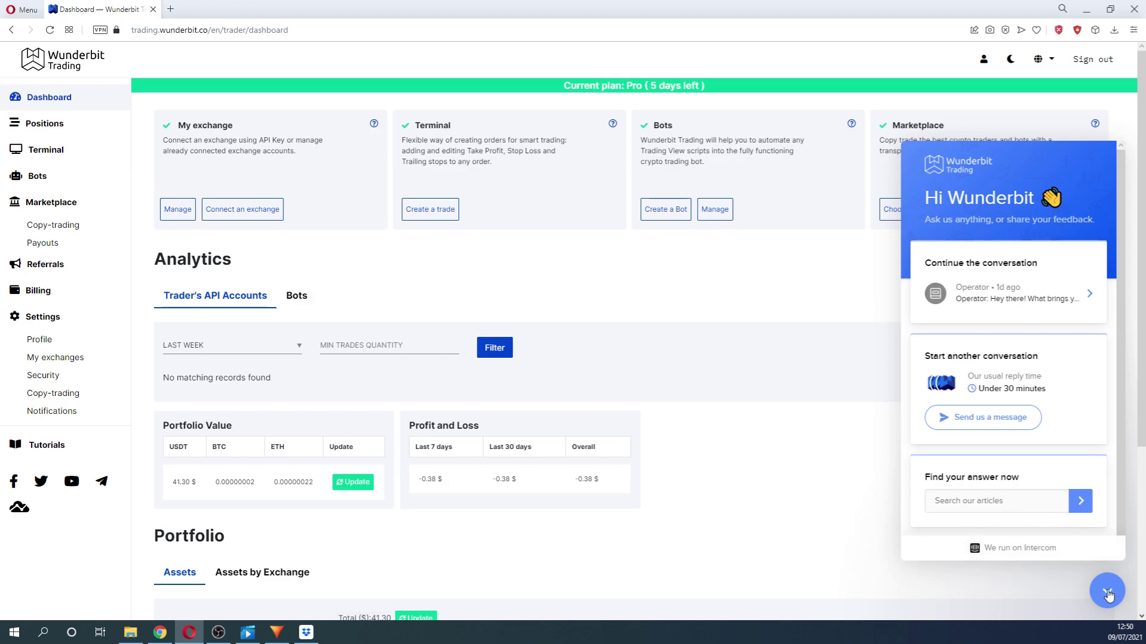
{"action": "left_click", "coordinate": [1104, 591]}
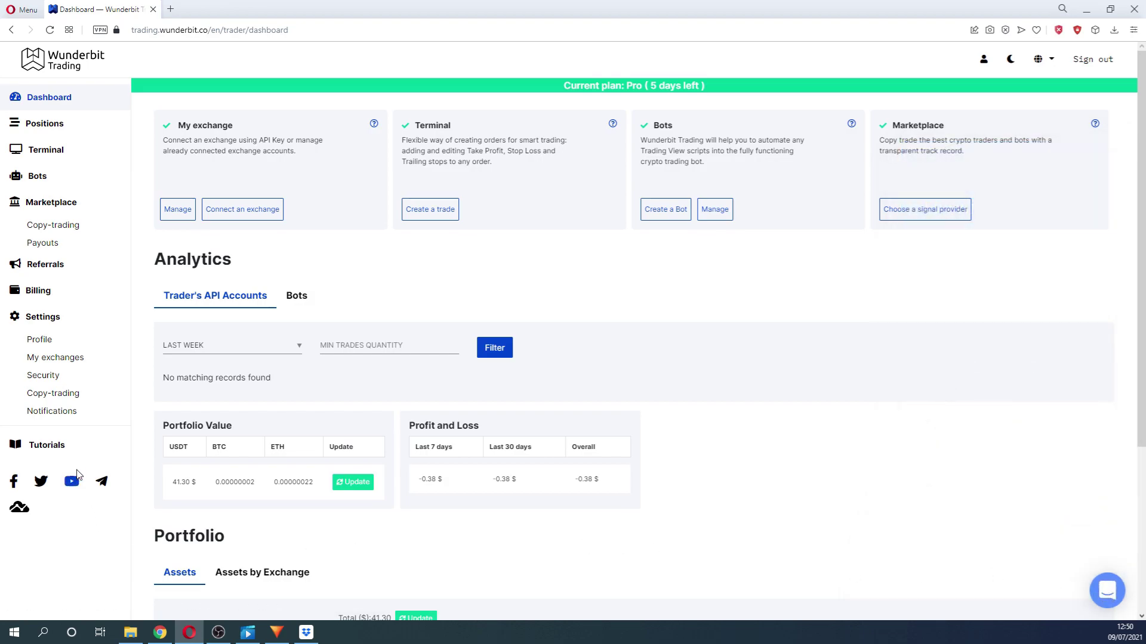
Step: Open the tutorials in the Help Center, browse the article collections and search for "My bot does not work"
{"action": "left_click", "coordinate": [46, 447]}
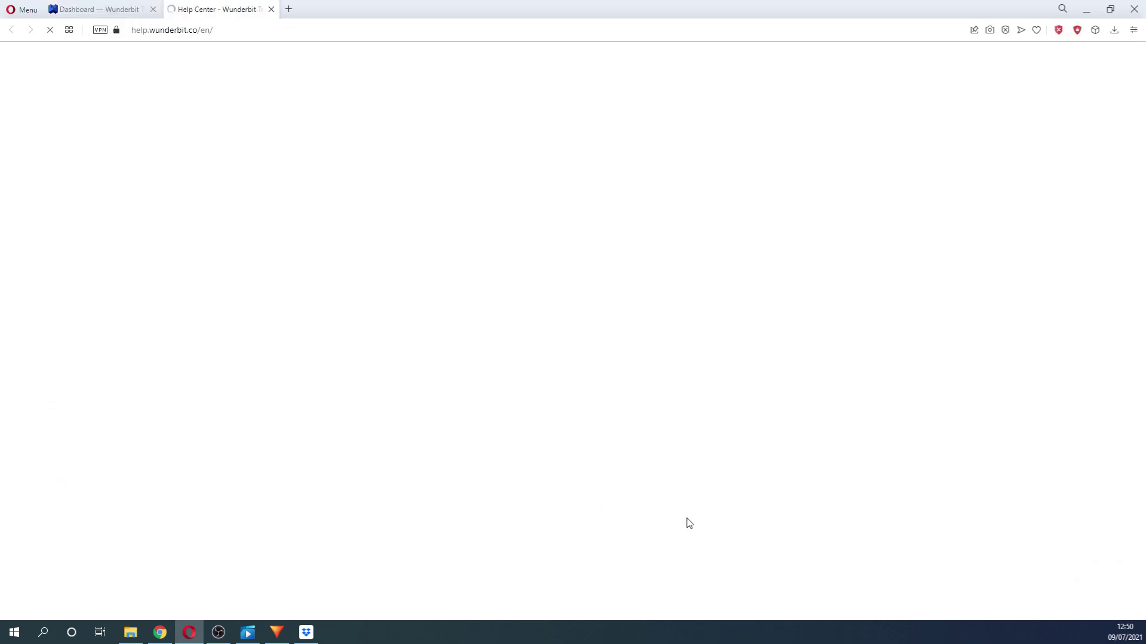
{"action": "scroll", "coordinate": [698, 523], "scroll_direction": "down", "scroll_amount": 8}
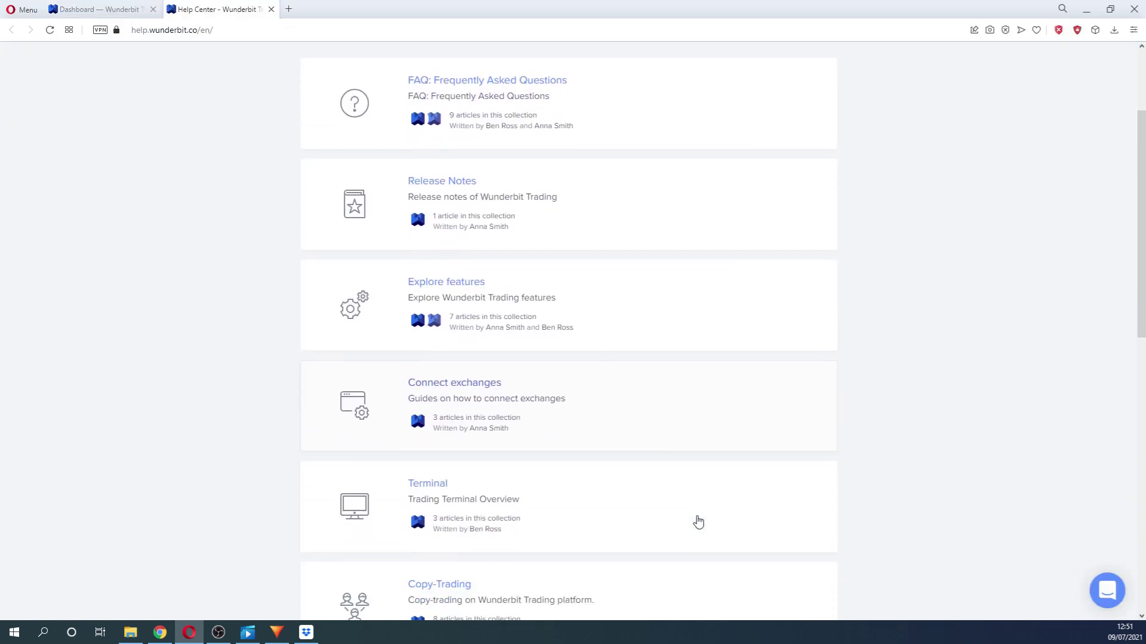
{"action": "scroll", "coordinate": [698, 522], "scroll_direction": "down", "scroll_amount": 6}
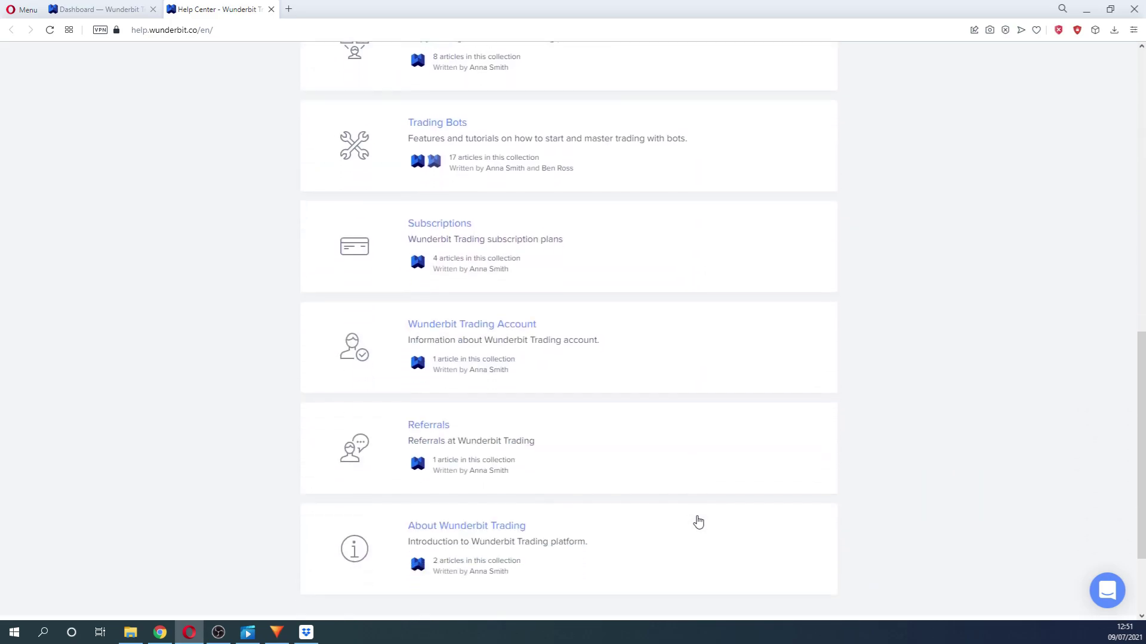
{"action": "scroll", "coordinate": [699, 521], "scroll_direction": "up", "scroll_amount": 14}
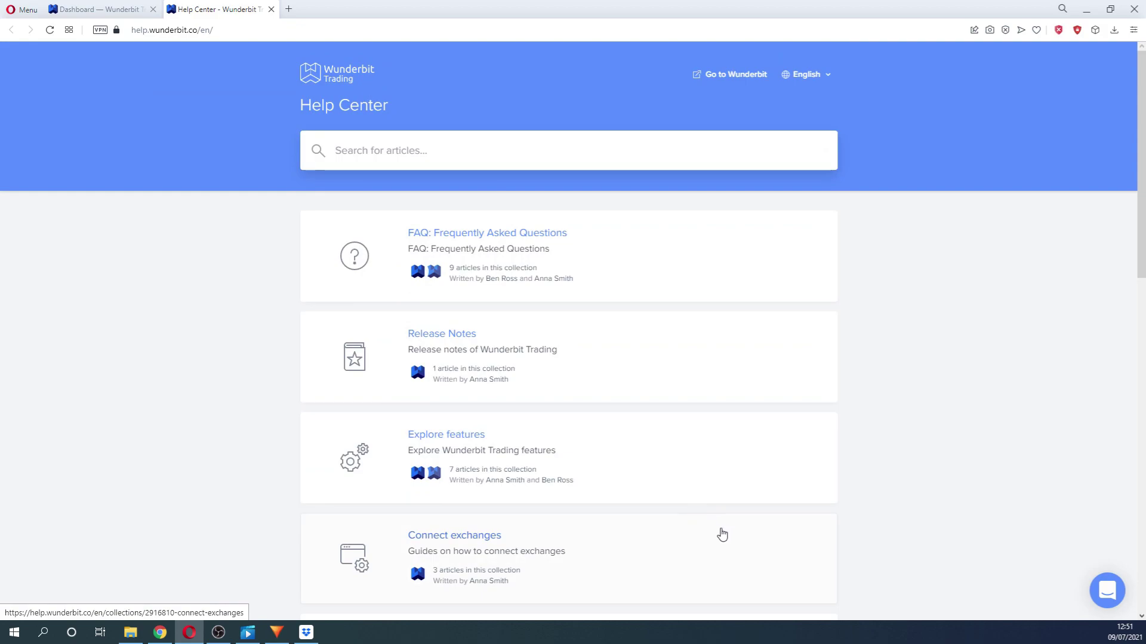
{"action": "type", "text": "My bot does not work"}
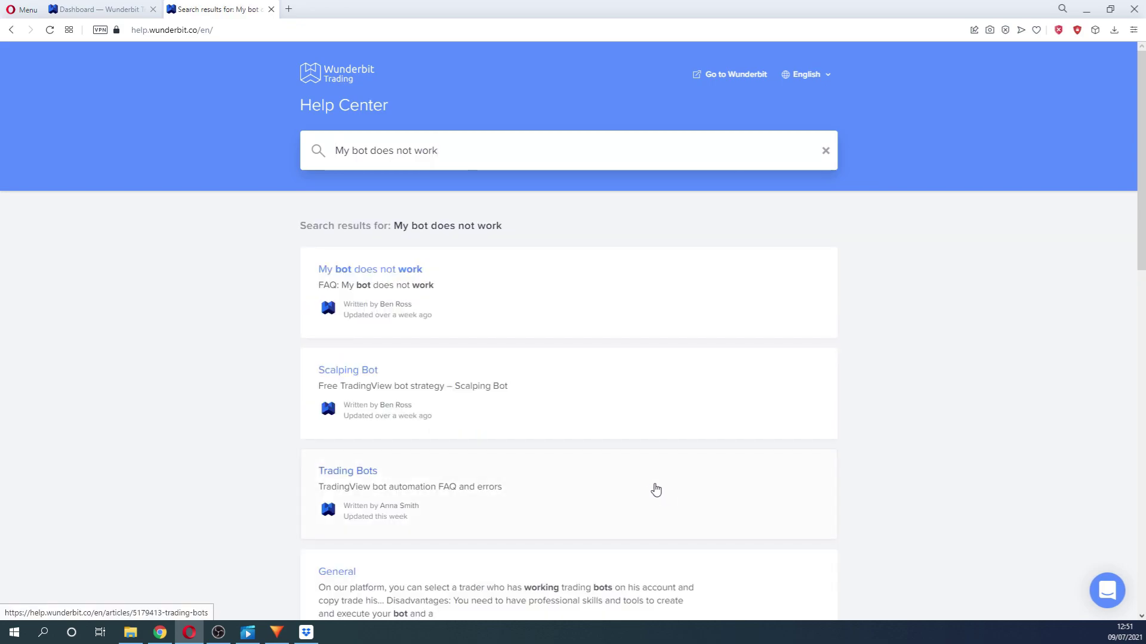